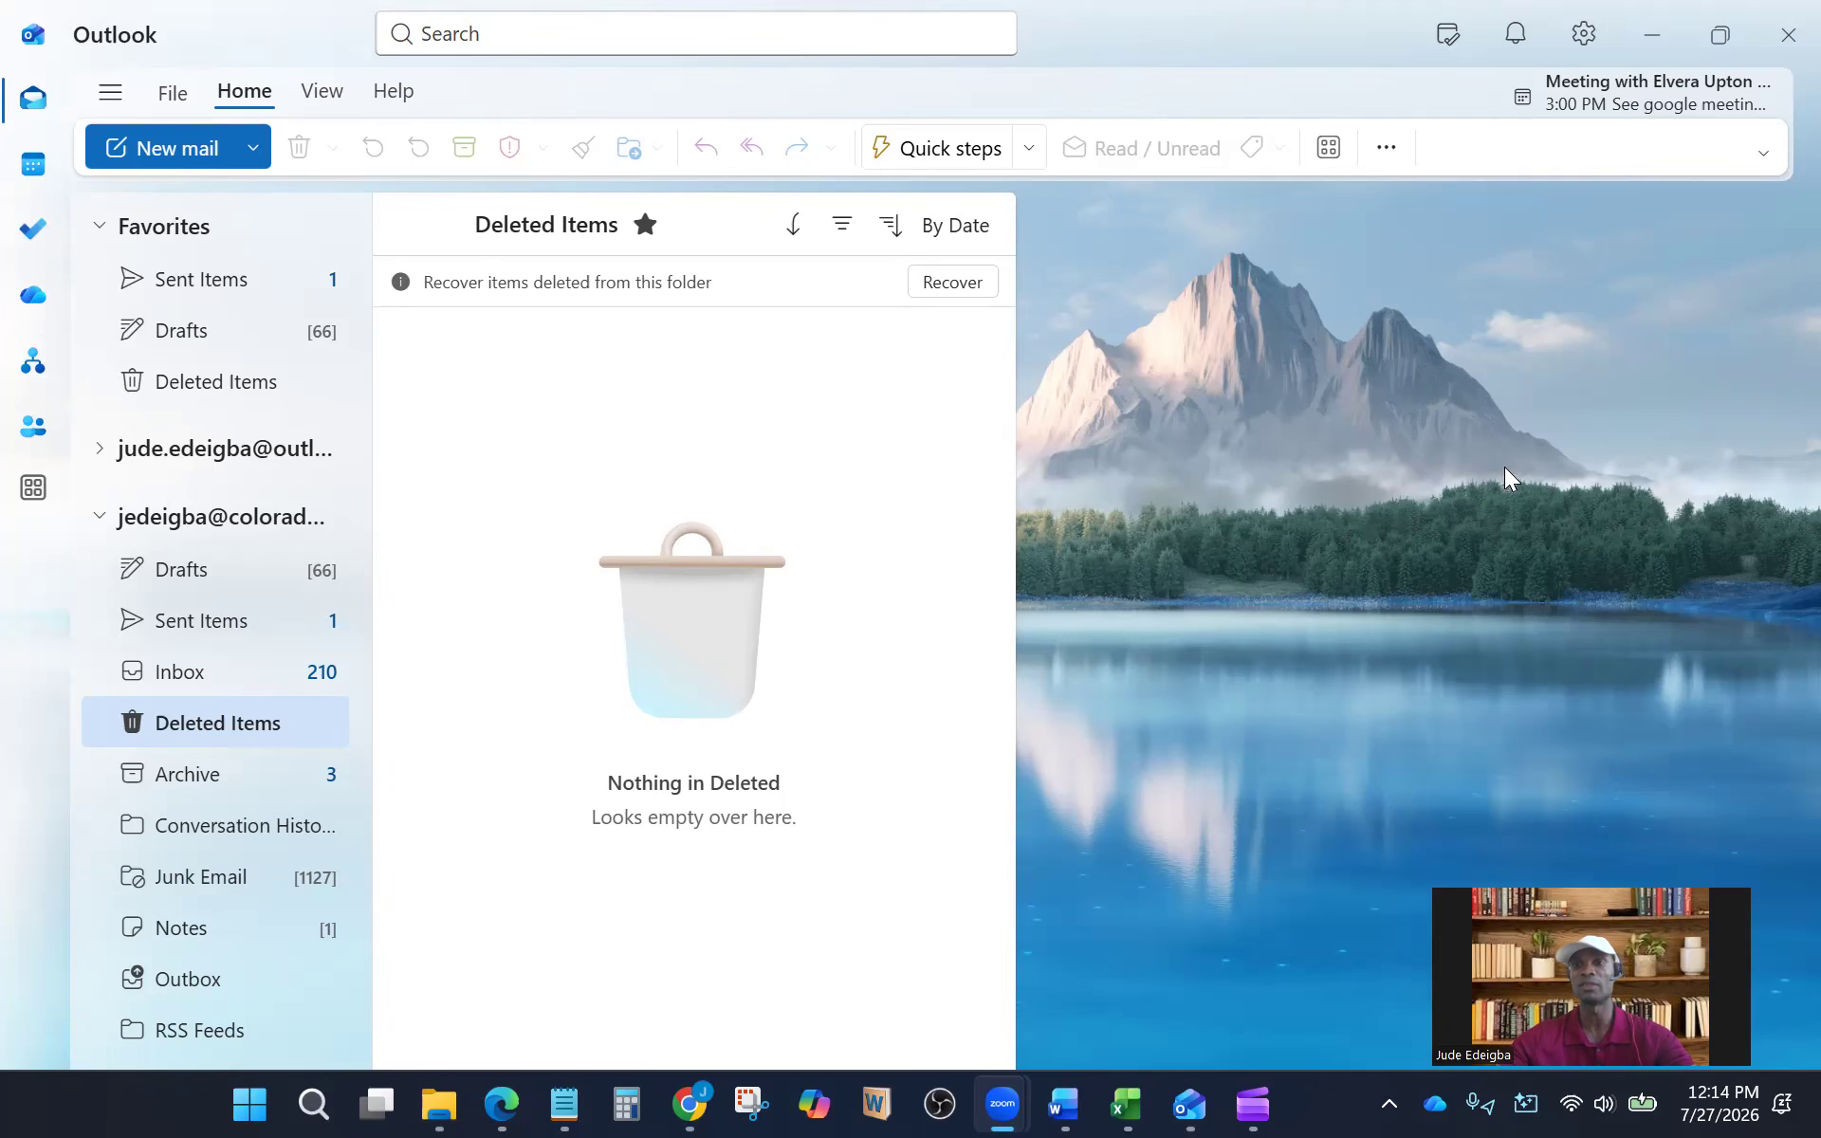
Open the account signature settings and apply them to the Colorado Mesa (coloradomesa.edu) account
{"action": "left_click", "coordinate": [1582, 36]}
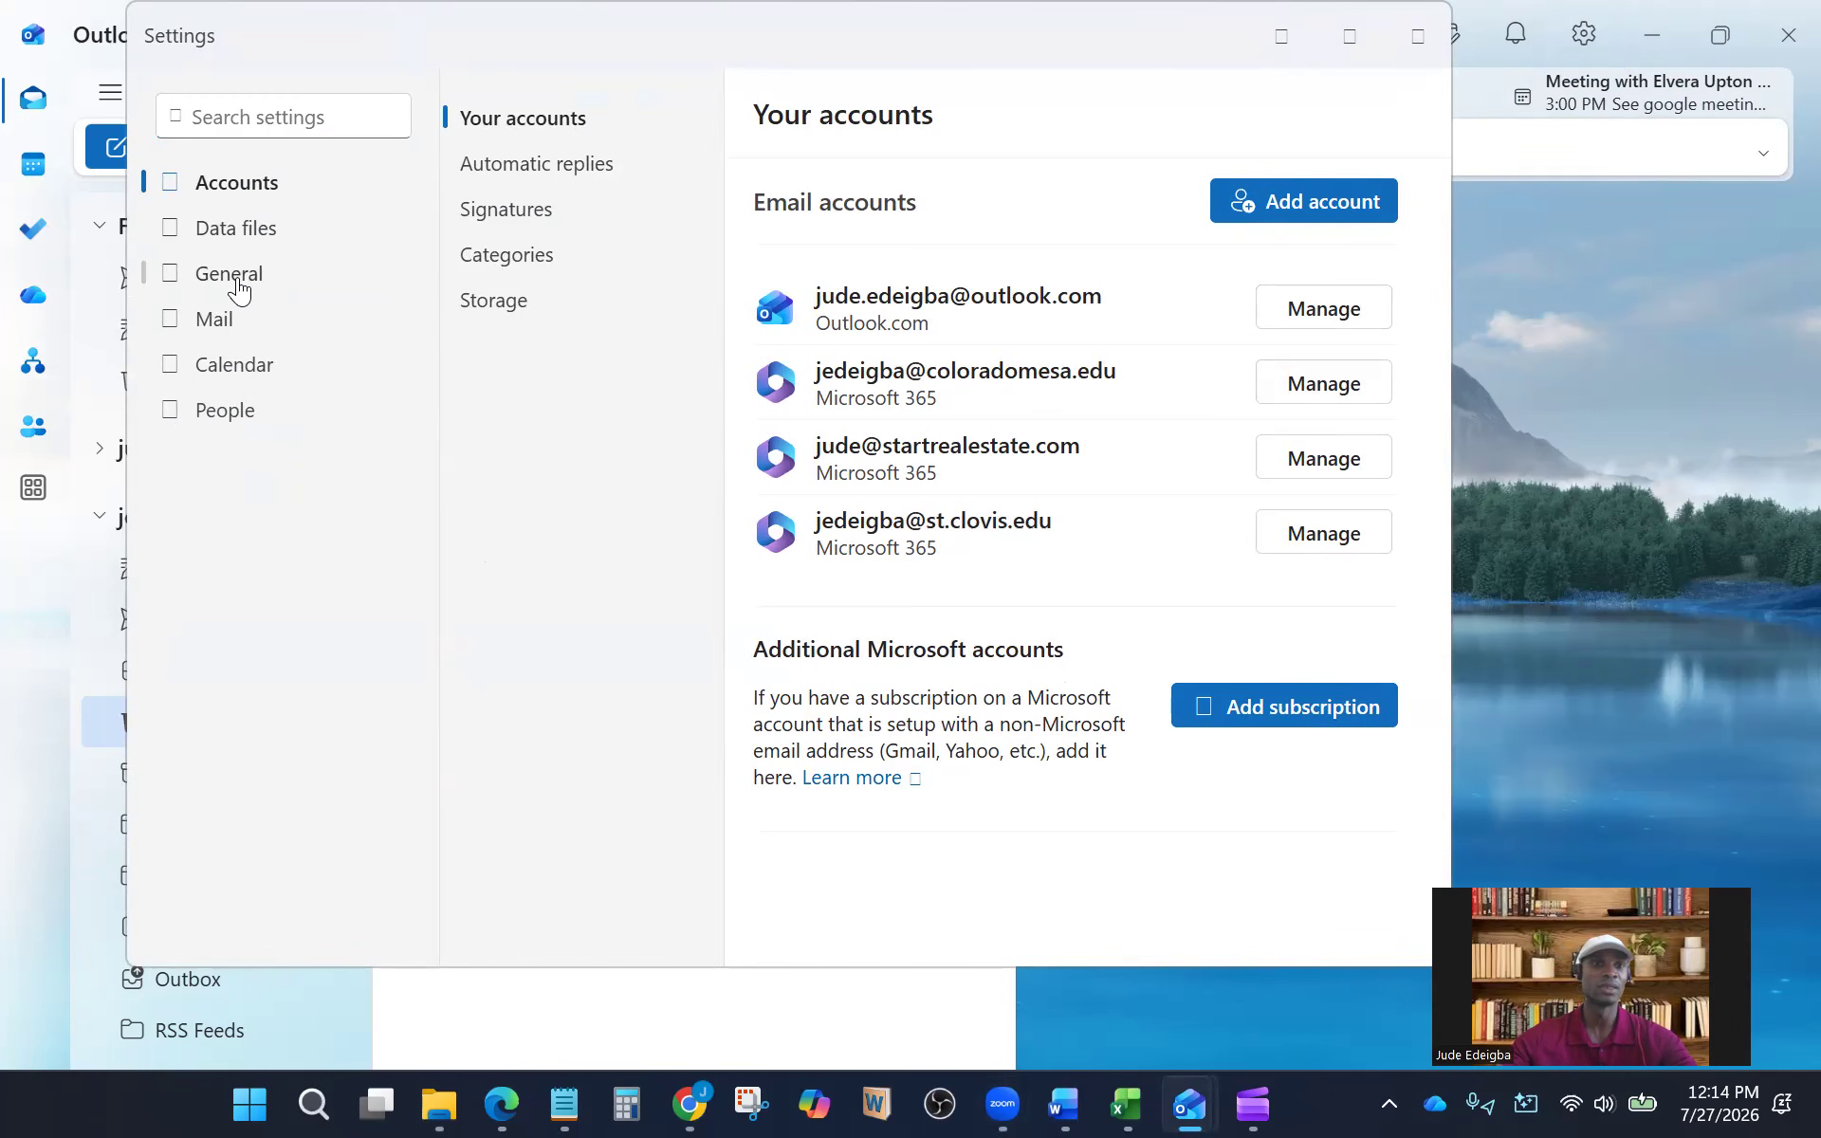
{"action": "left_click", "coordinate": [252, 249]}
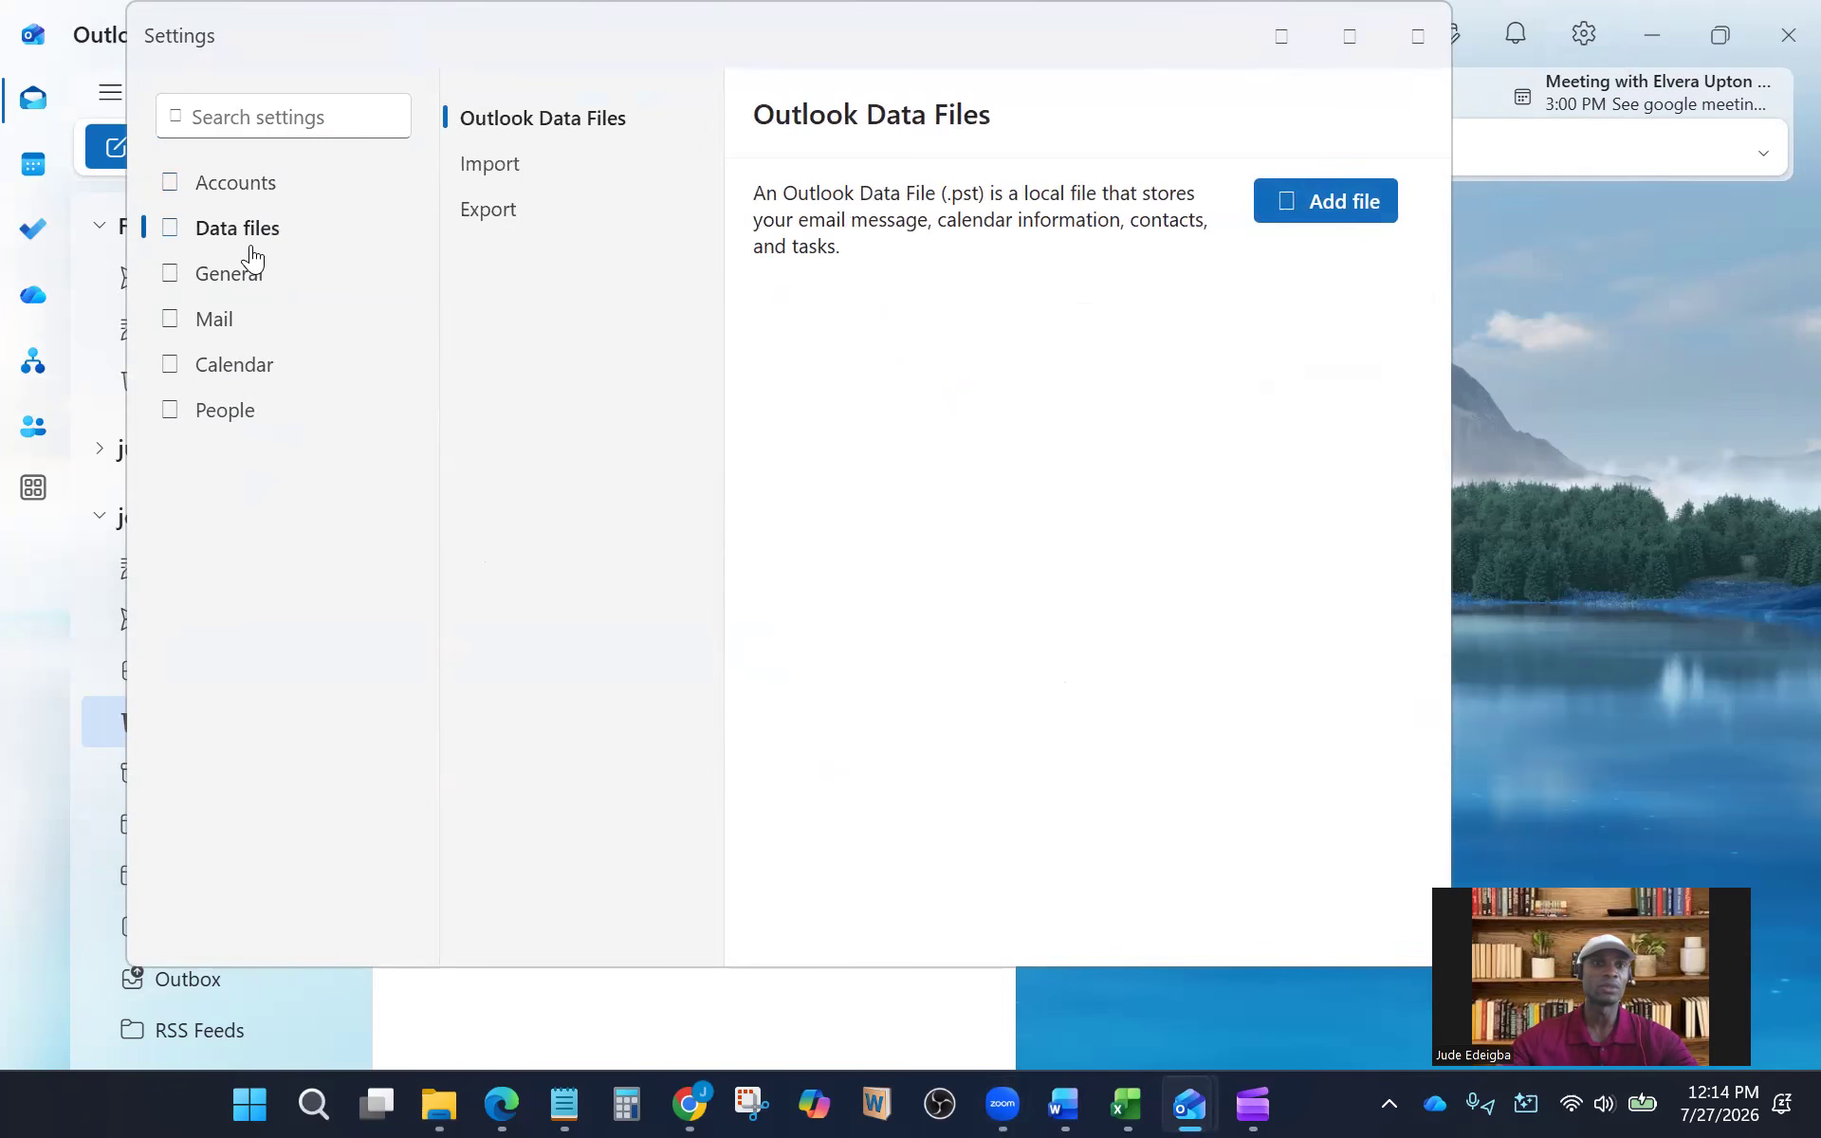
{"action": "left_click", "coordinate": [244, 189]}
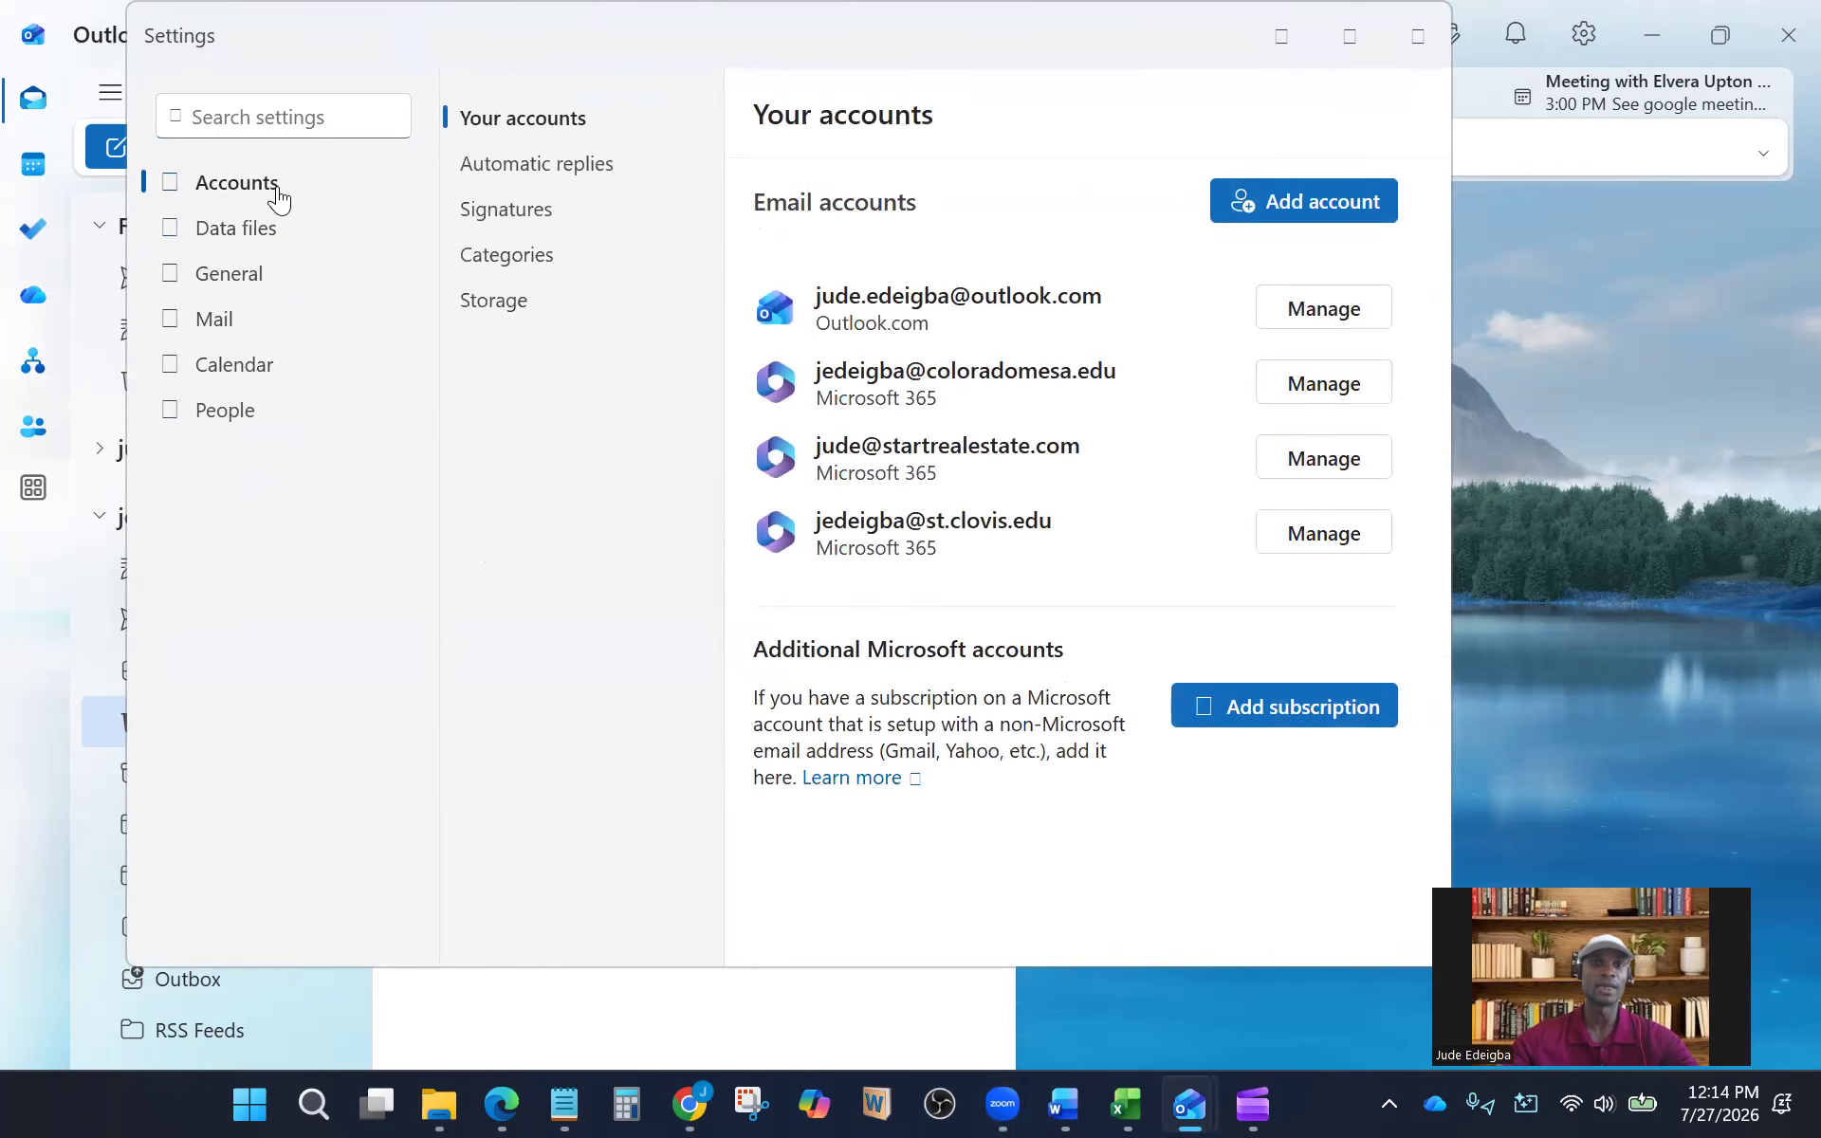
{"action": "left_click", "coordinate": [511, 214]}
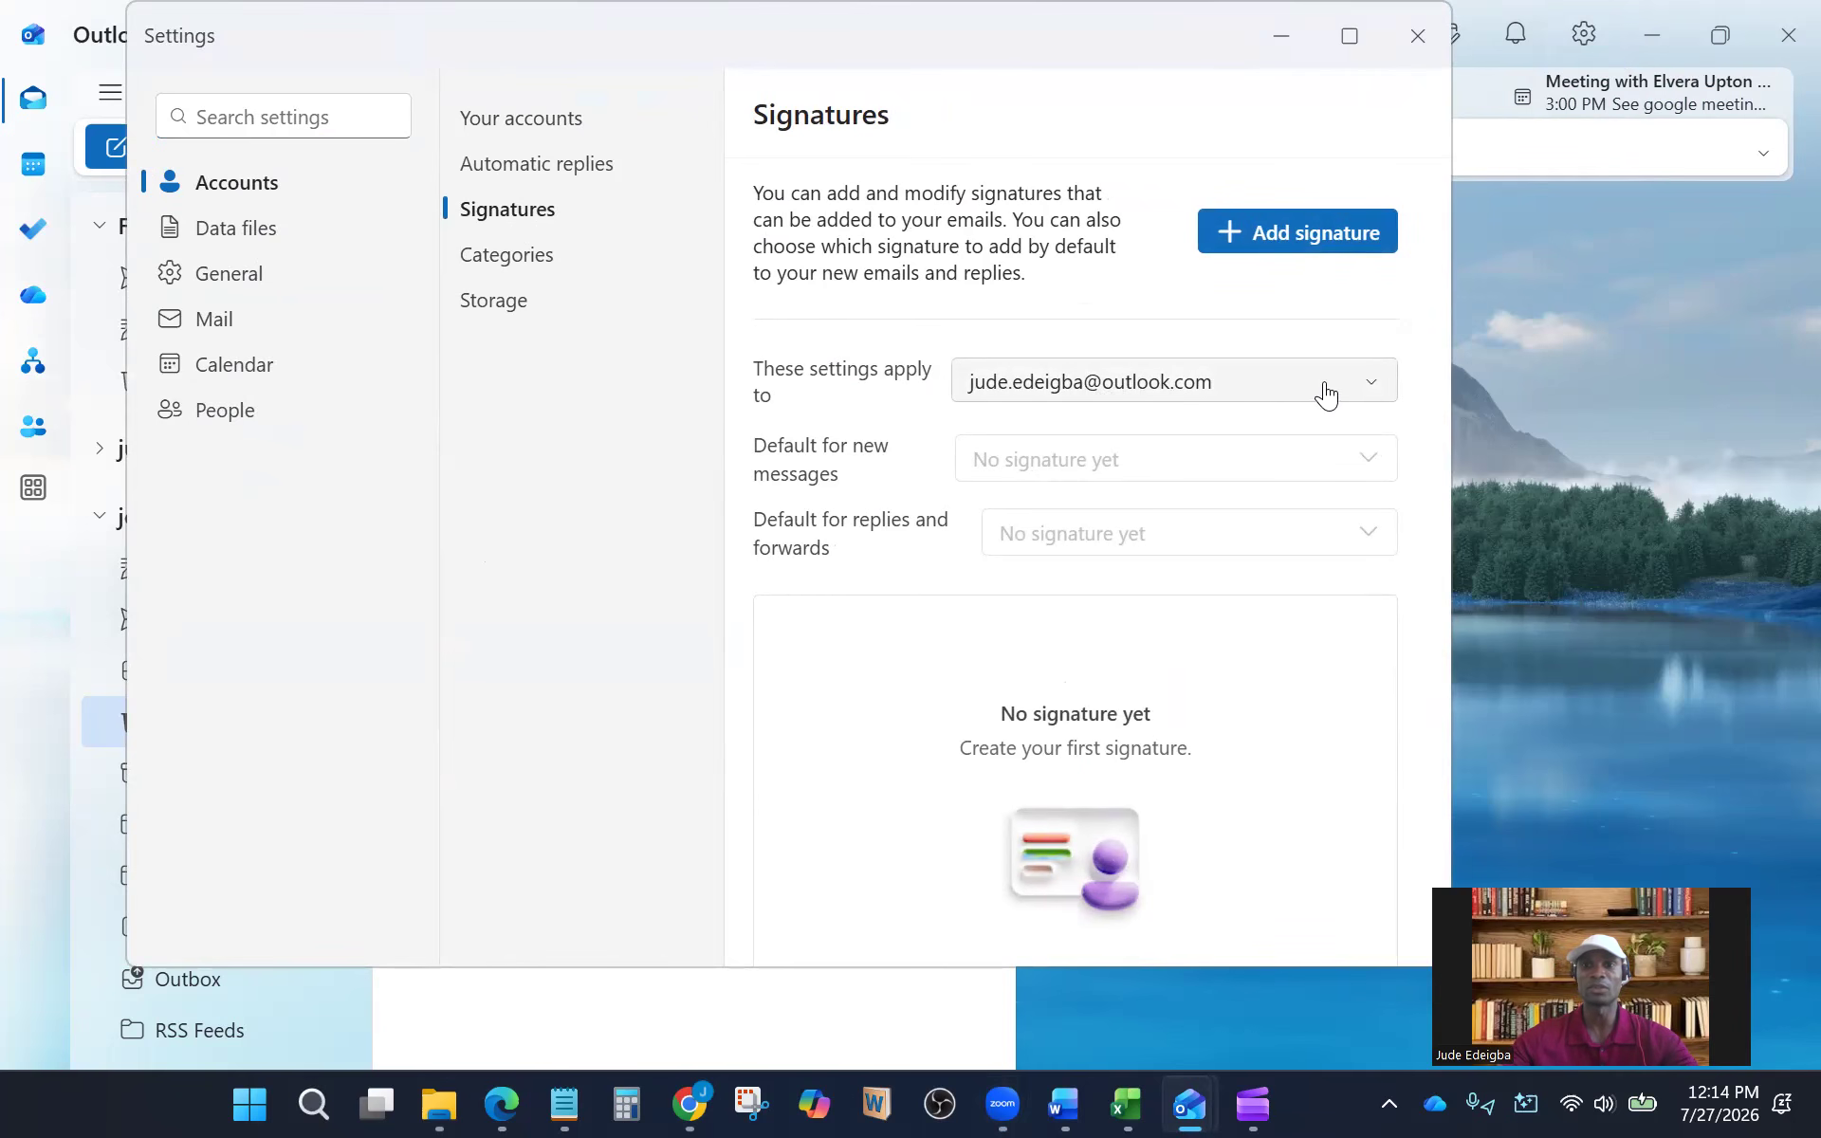
{"action": "left_click", "coordinate": [1366, 385]}
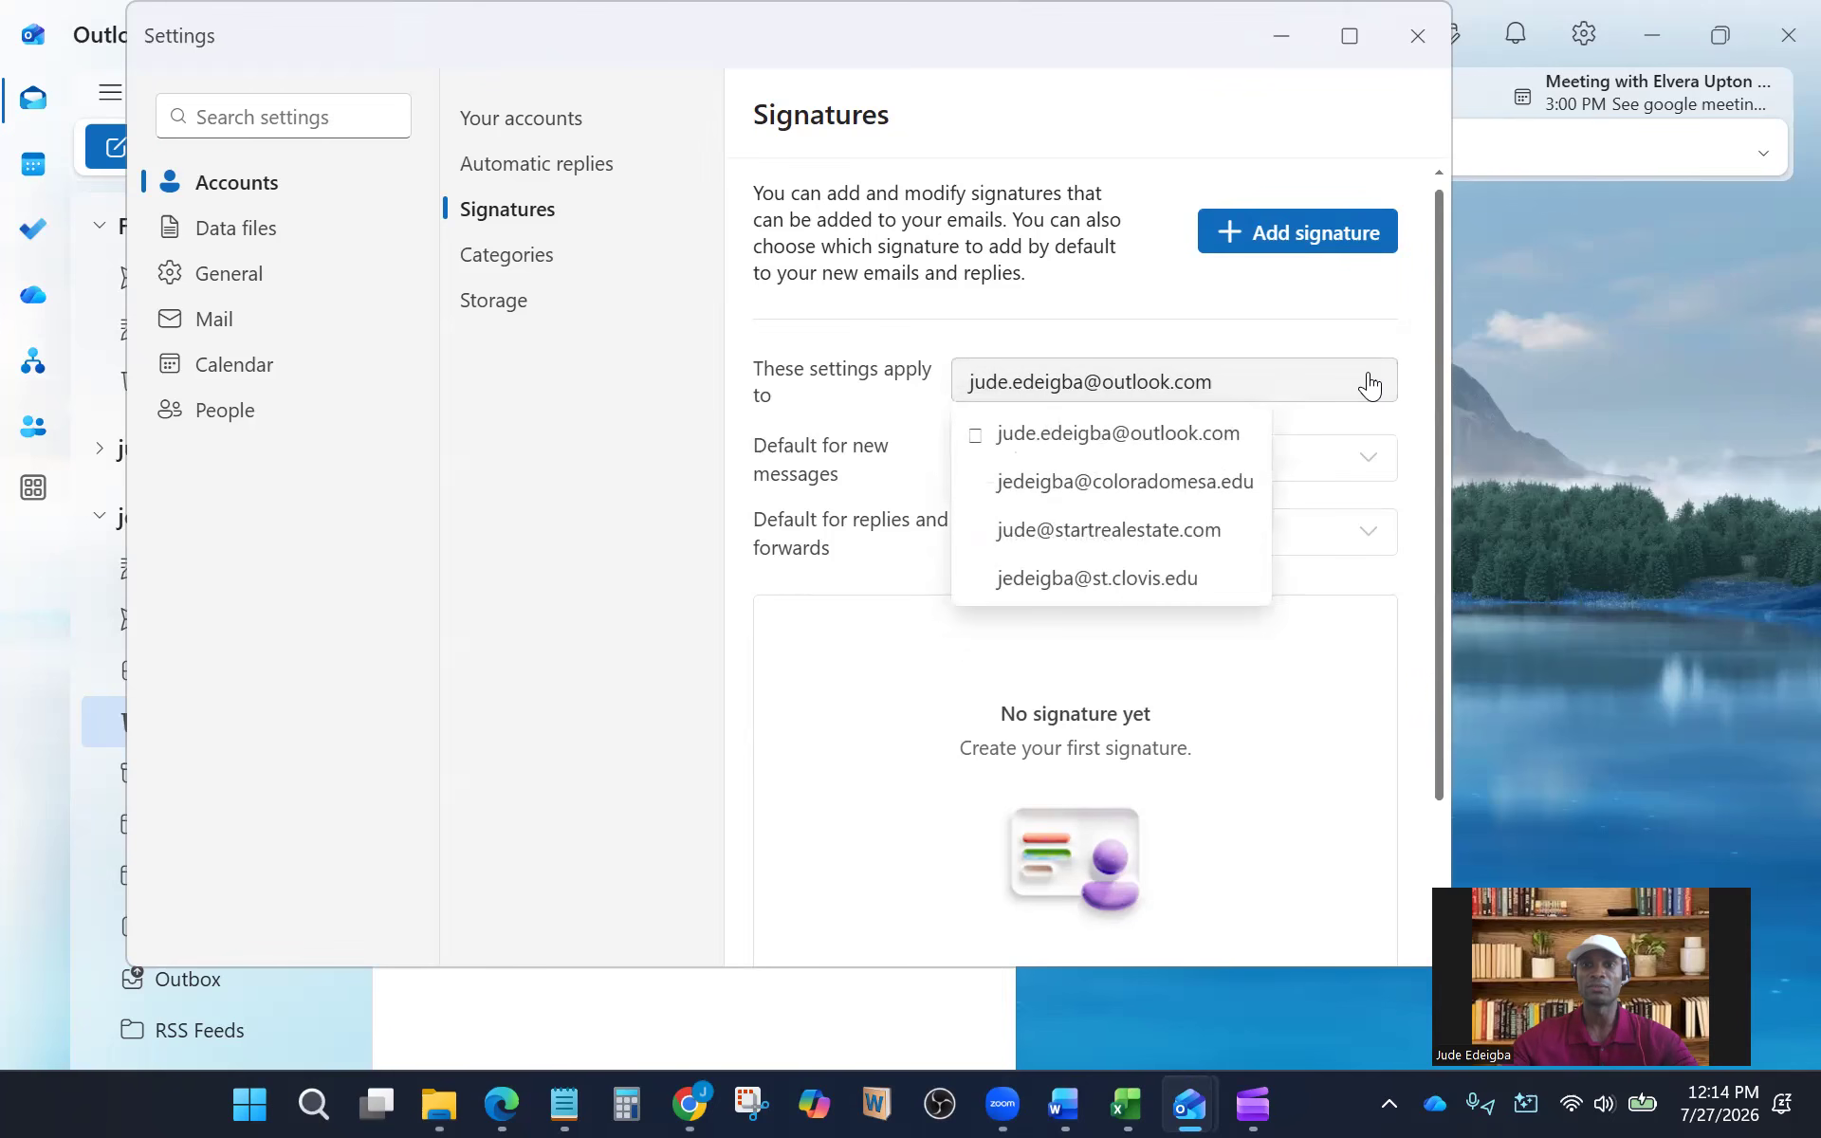
{"action": "left_click", "coordinate": [1200, 495]}
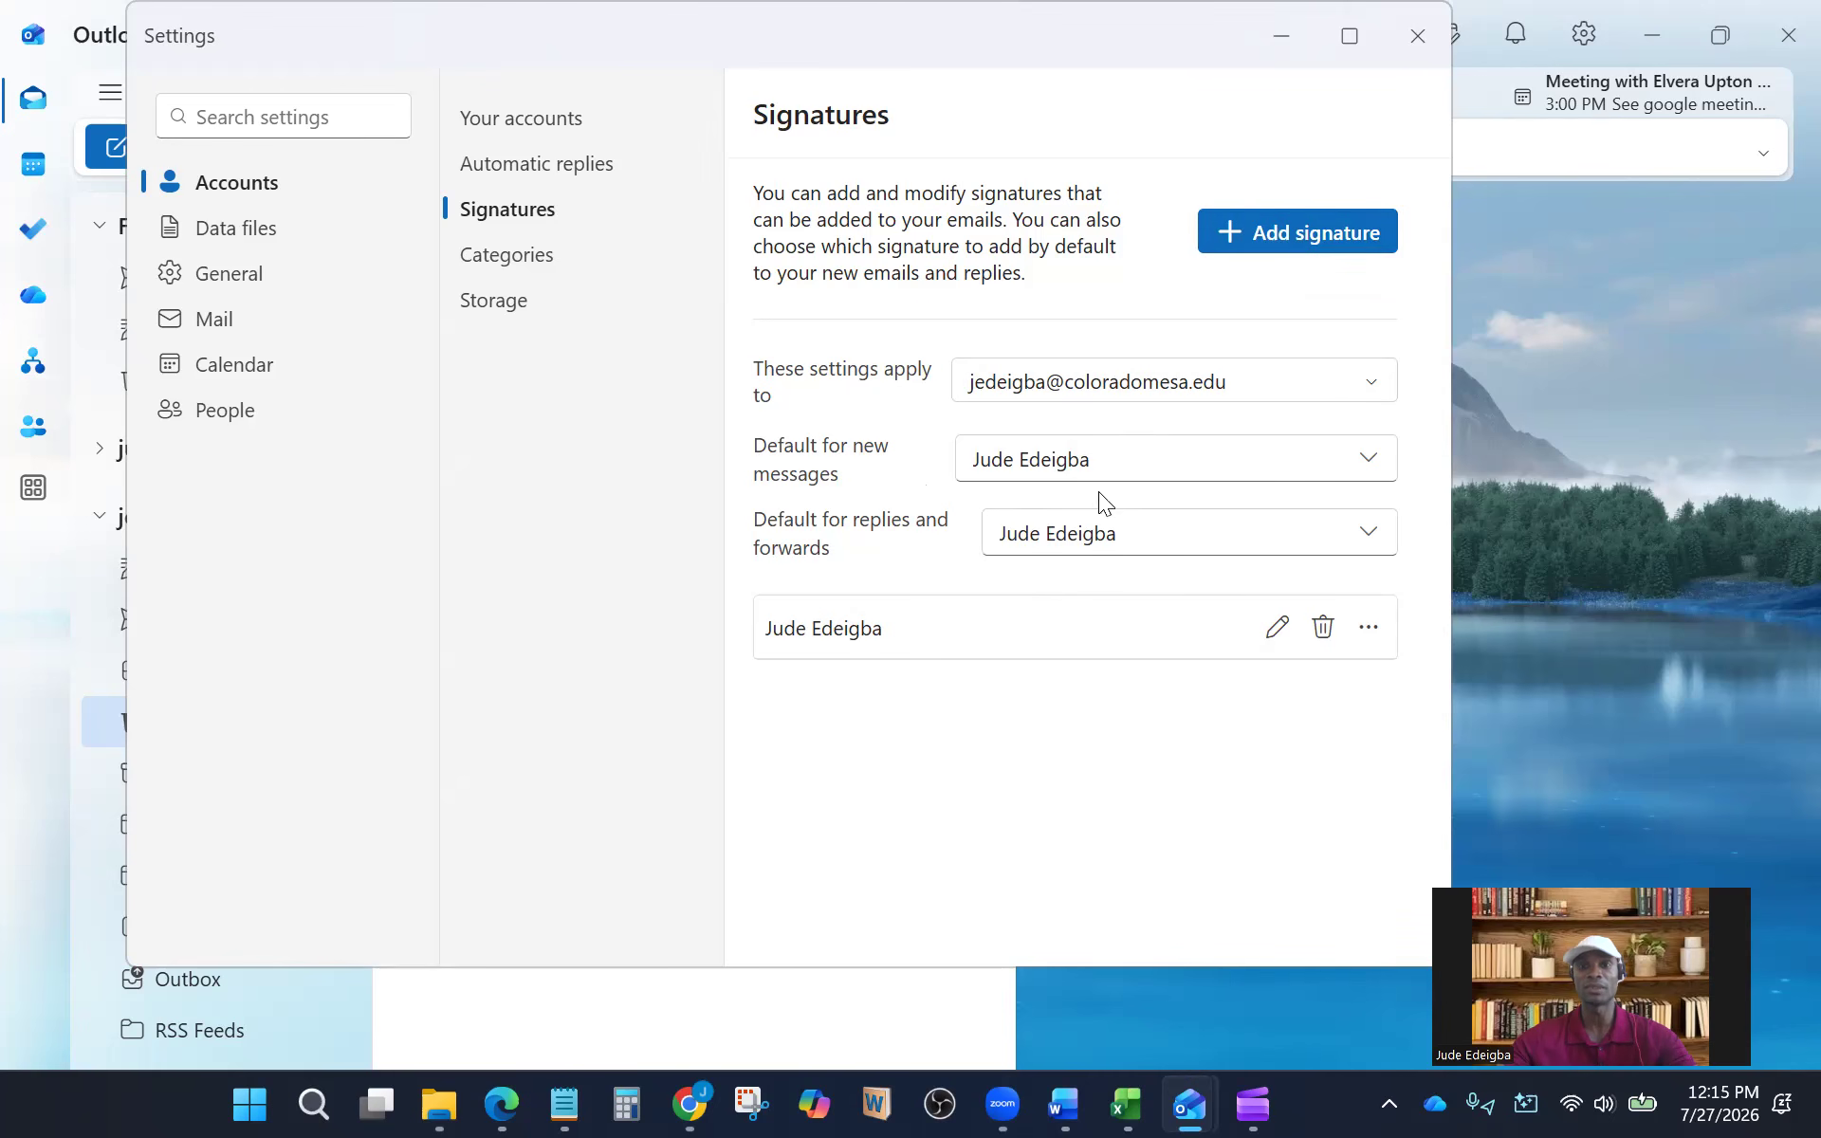
Add a new signature and enter the sender's full name in its body, below some blank space
{"action": "left_click", "coordinate": [1304, 234]}
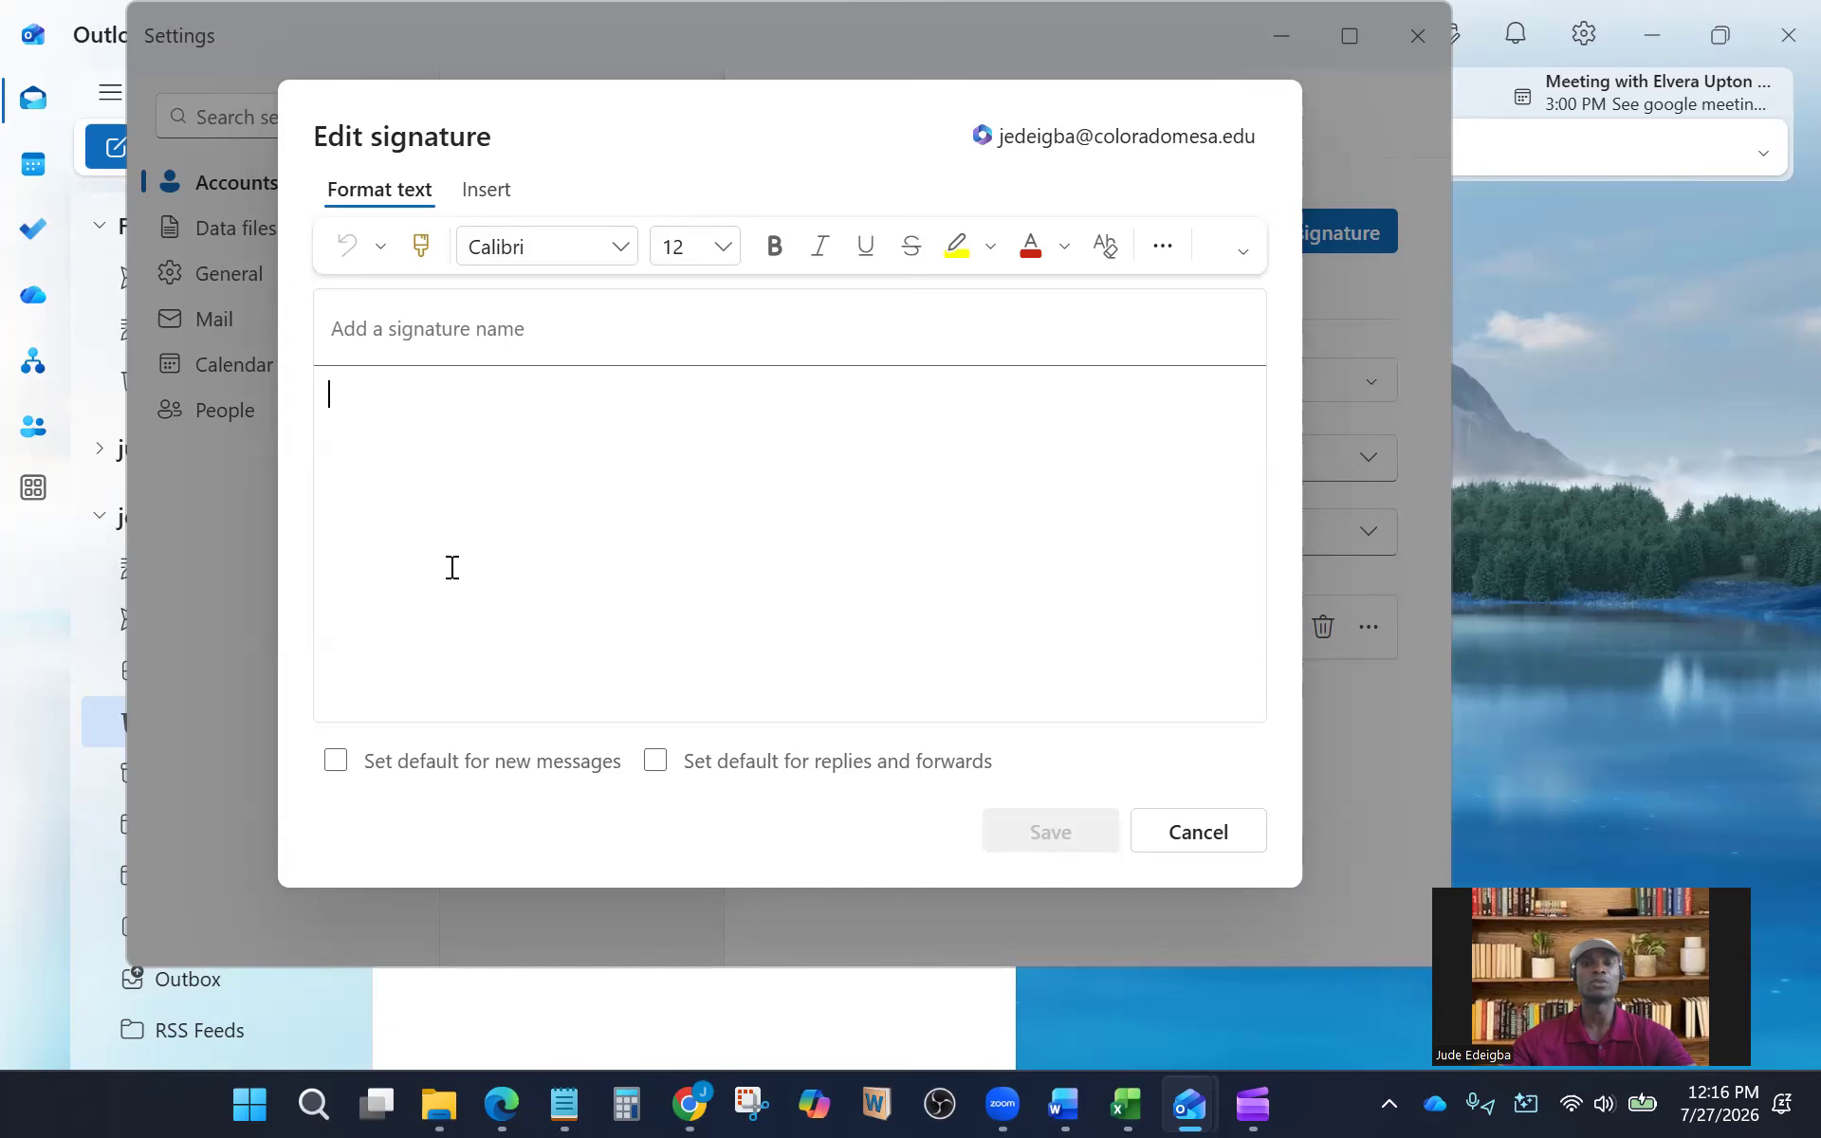
{"action": "key", "text": "Return"}
{"action": "key", "text": "Return"}
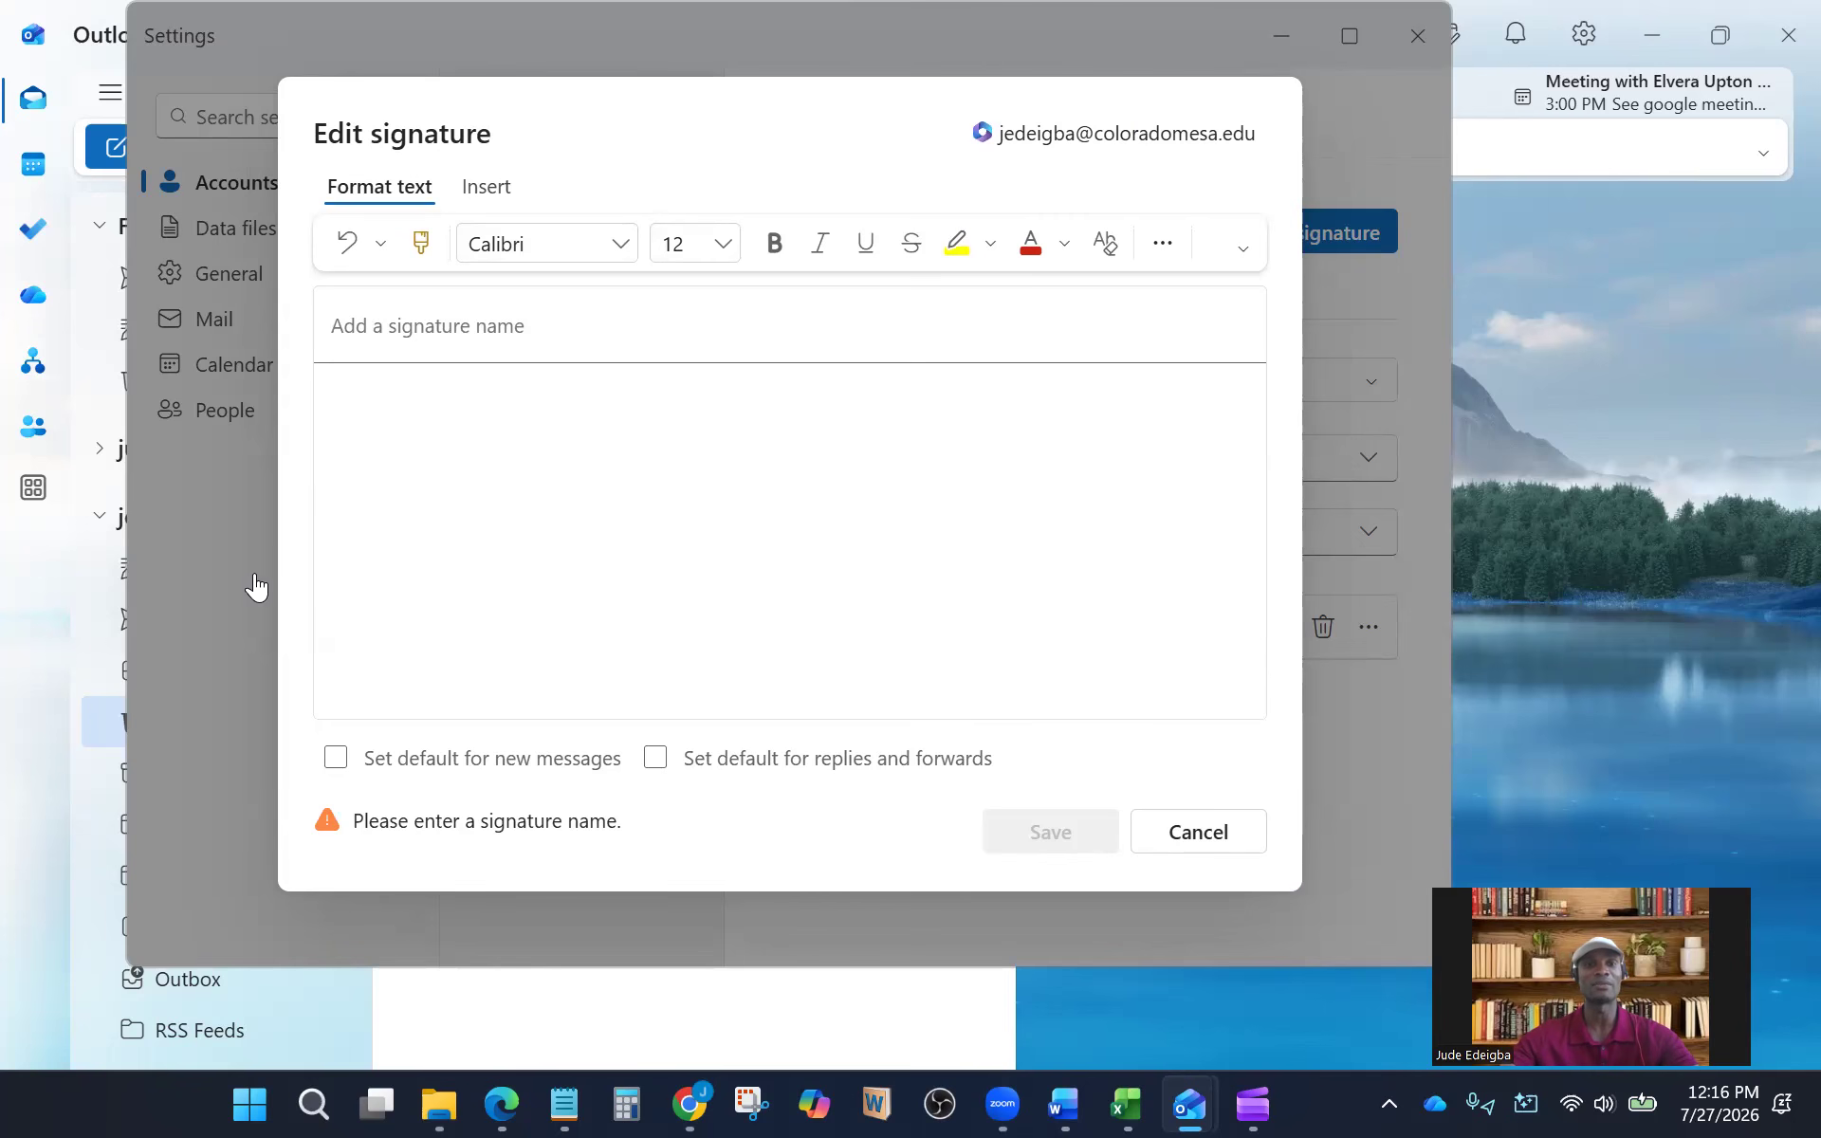
{"action": "left_click", "coordinate": [382, 409]}
{"action": "left_click", "coordinate": [351, 445]}
{"action": "left_click", "coordinate": [342, 380]}
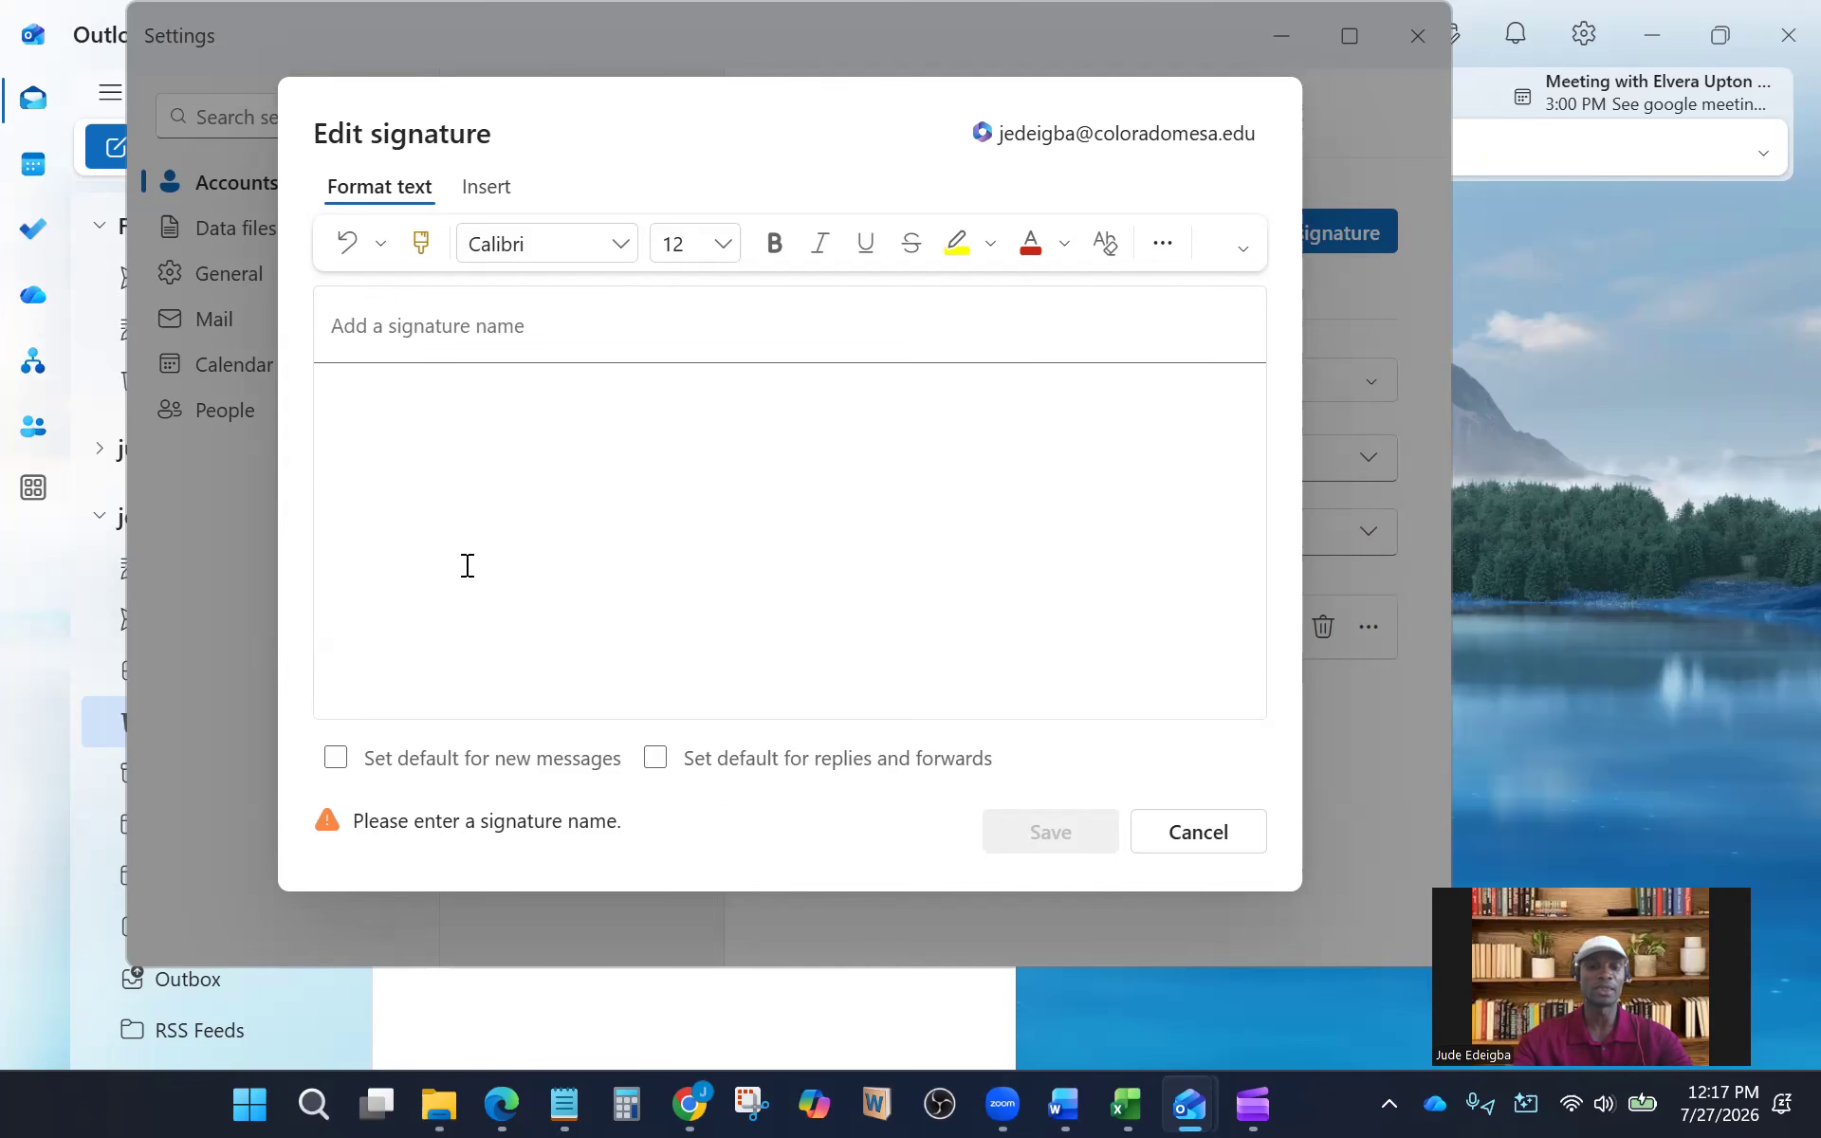
{"action": "type", "text": "Jude Ed"}
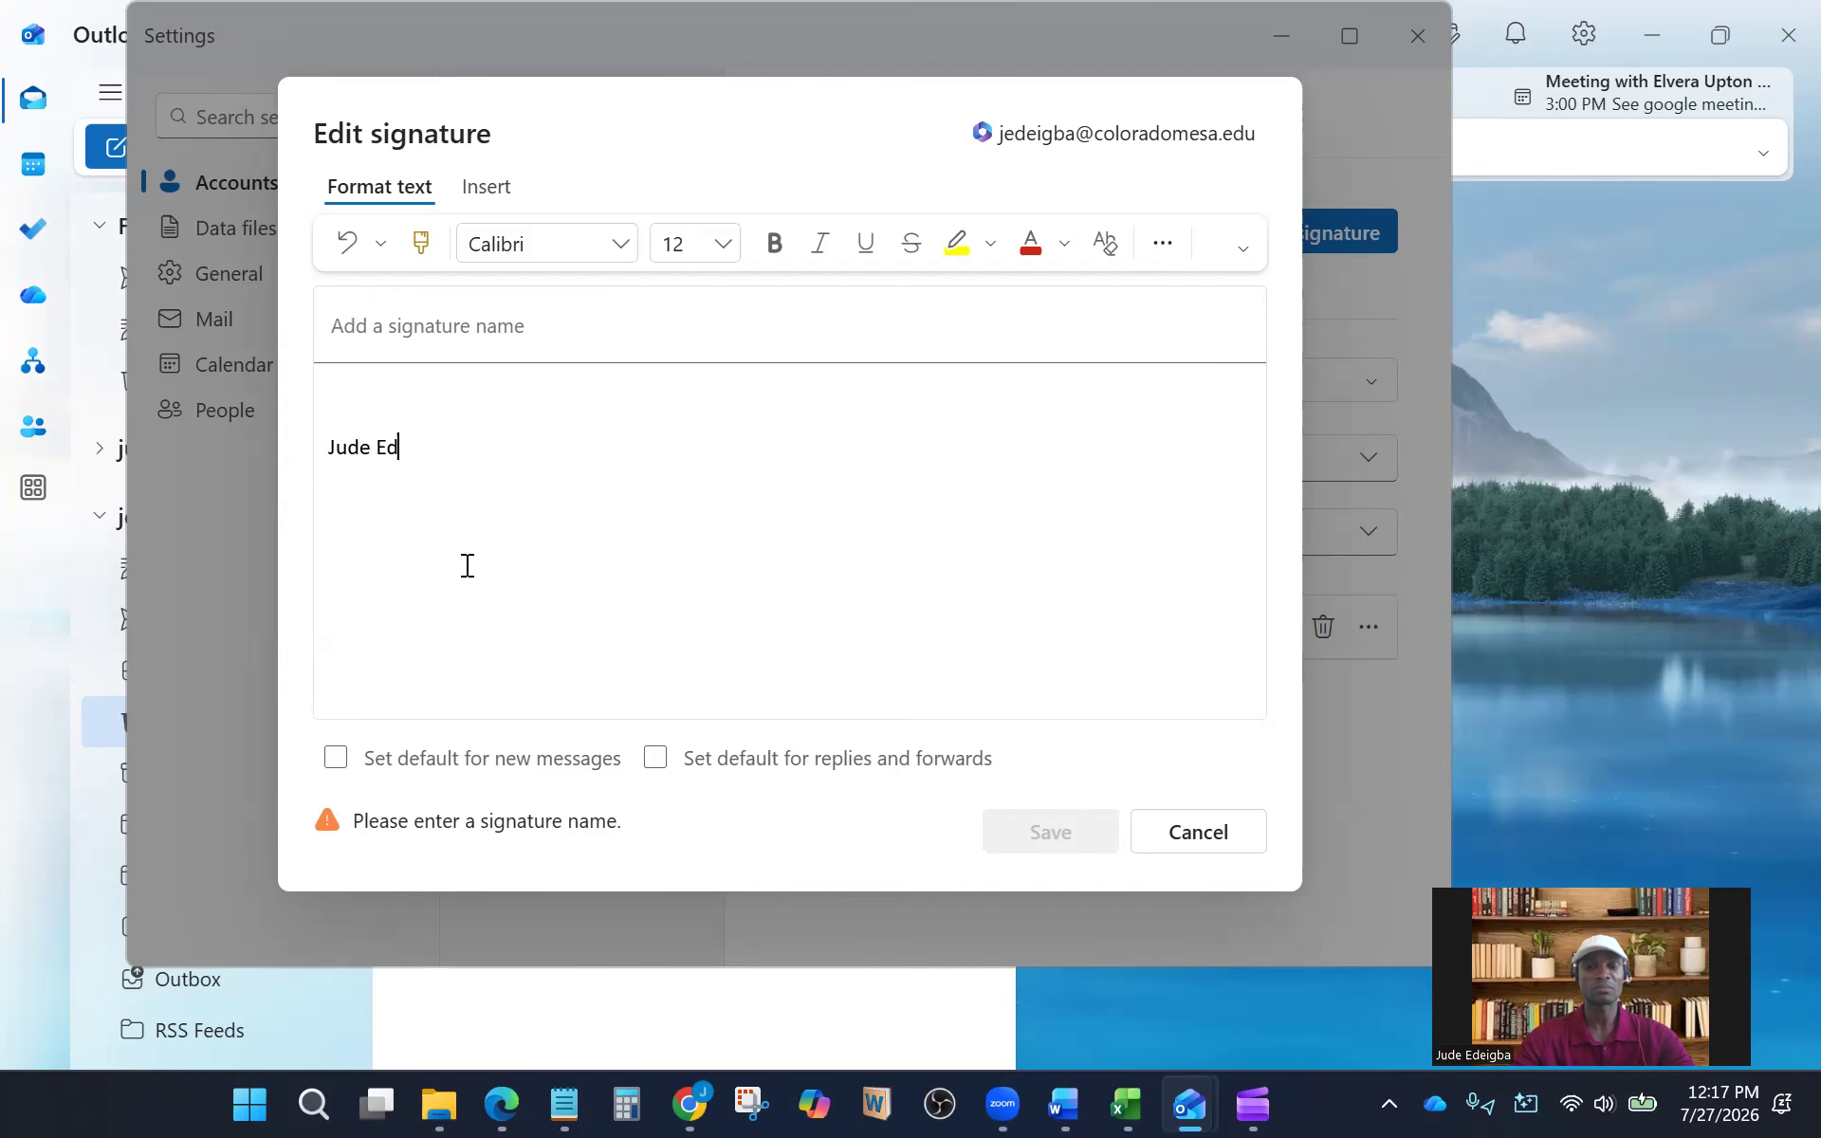
{"action": "type", "text": "eigba"}
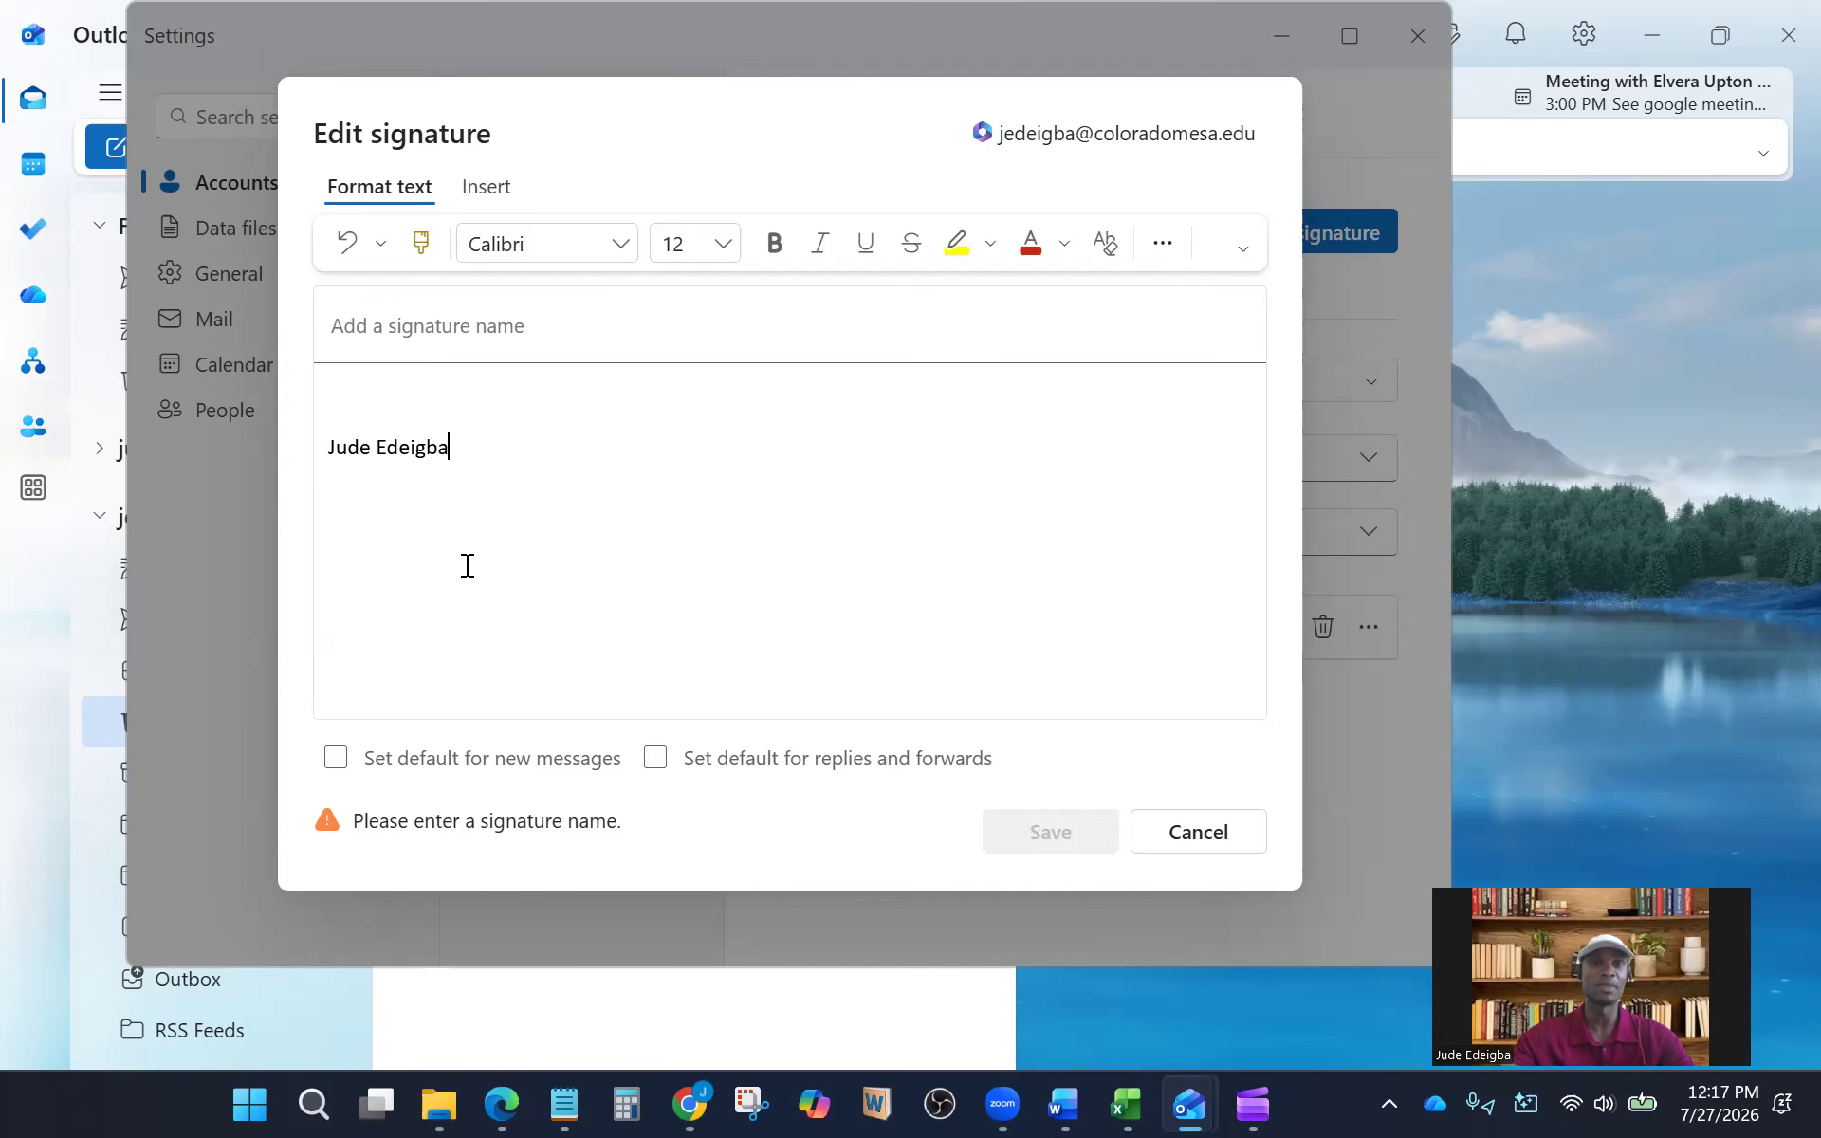
{"action": "left_click_drag", "start_coordinate": [516, 452], "coordinate": [302, 444]}
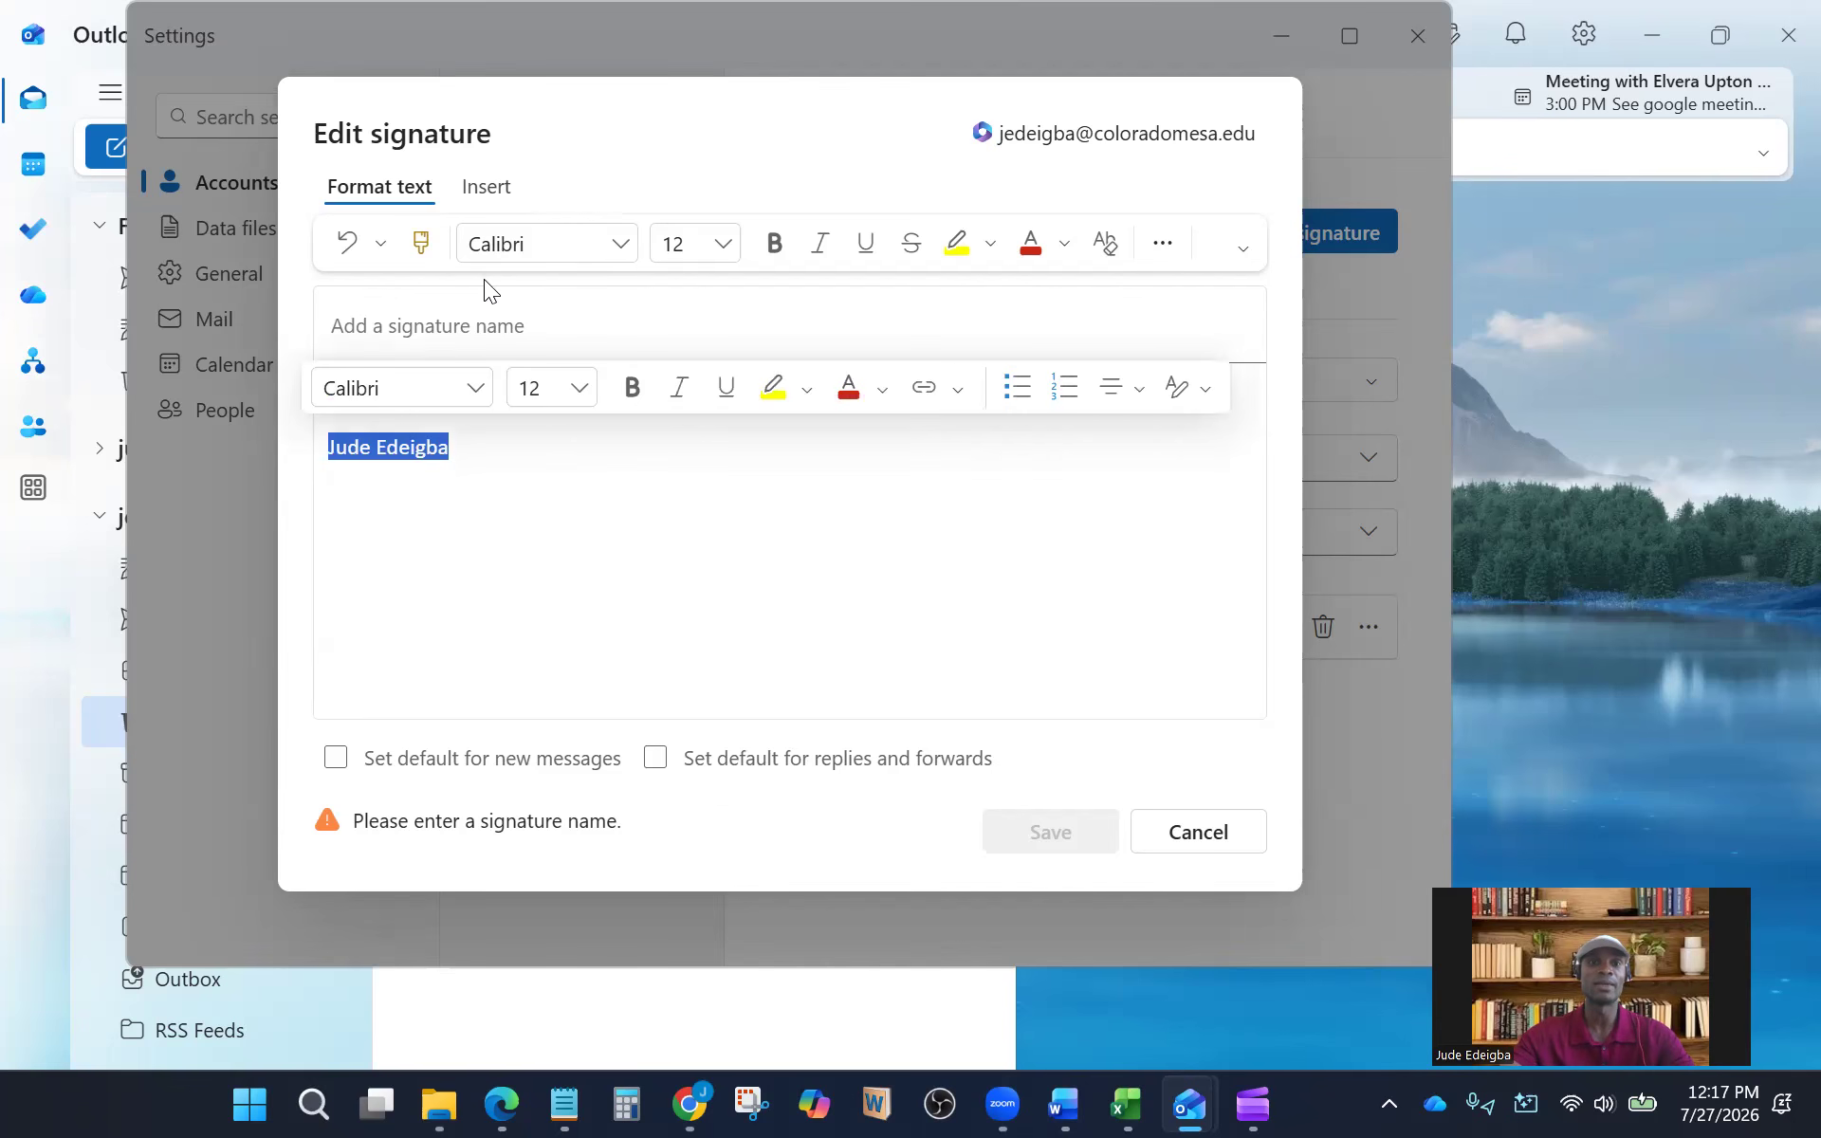
{"action": "left_click", "coordinate": [620, 246]}
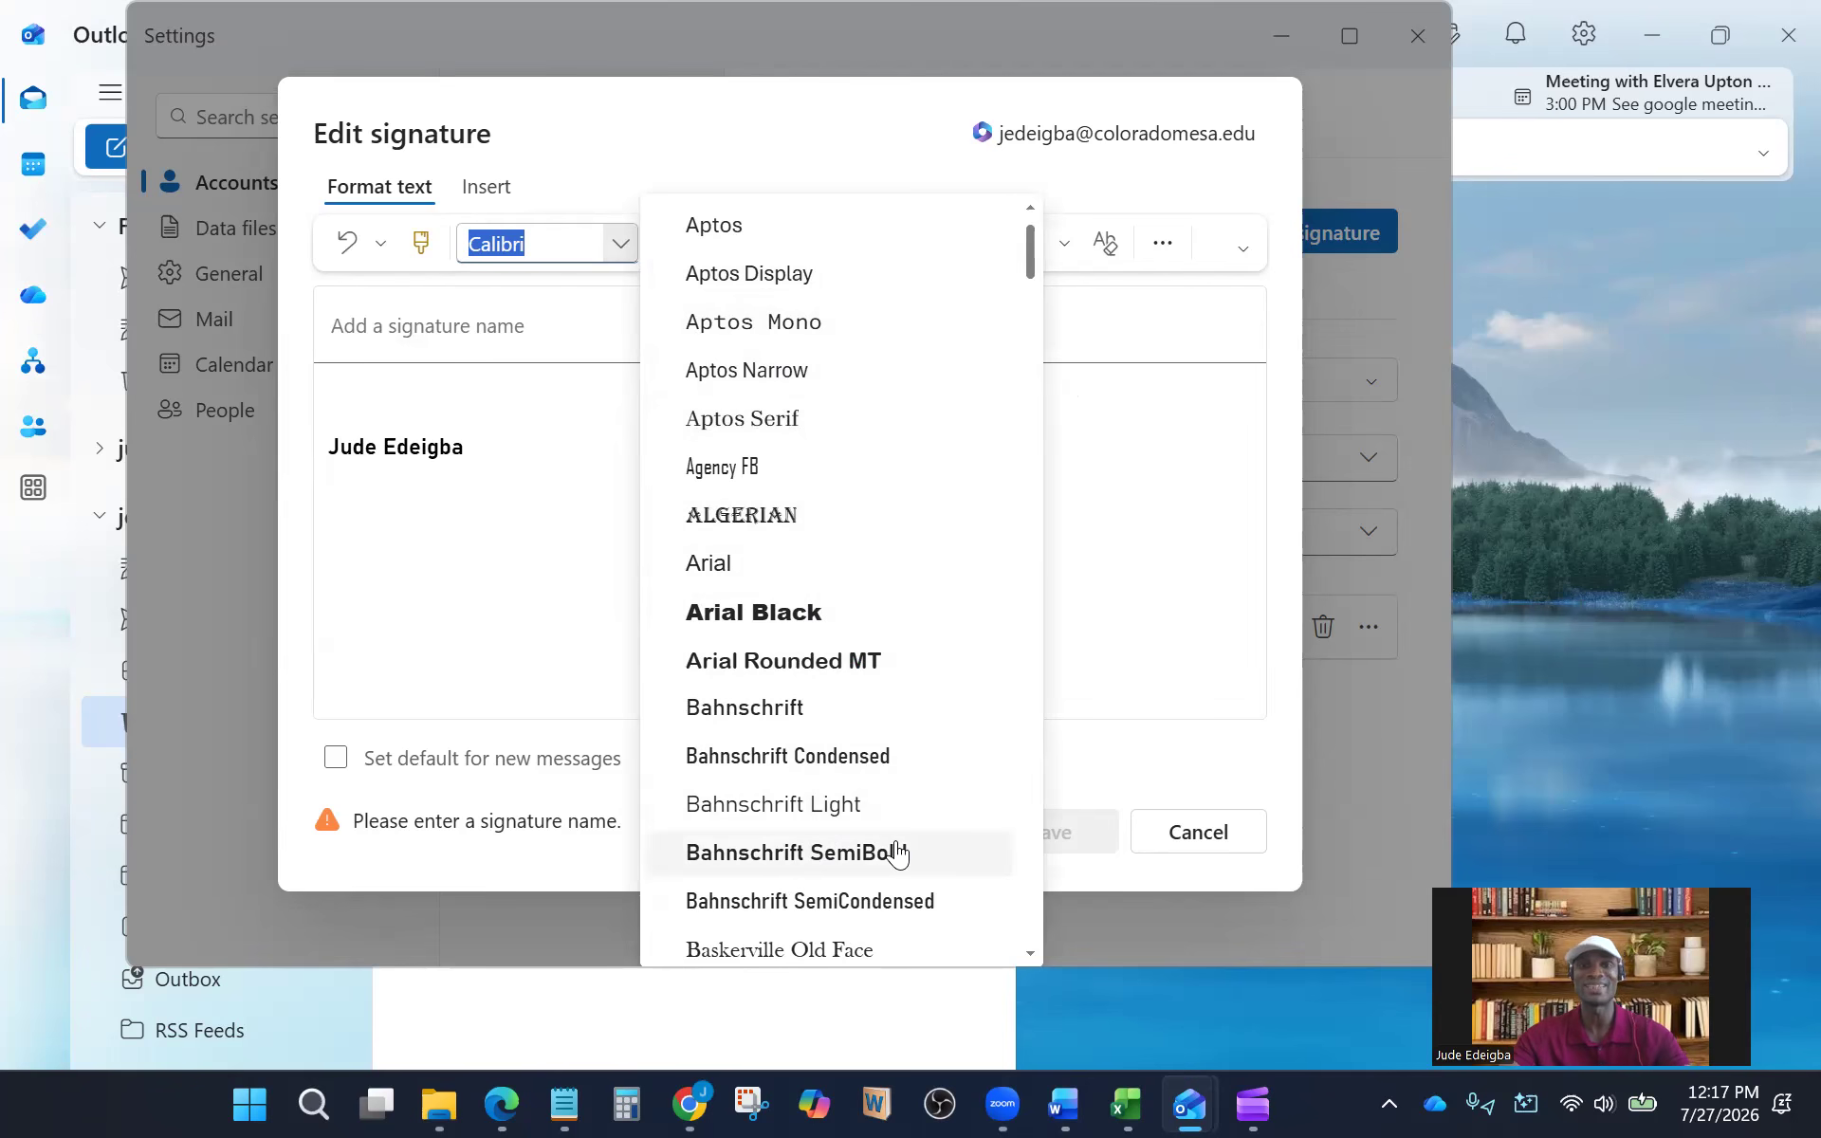
{"action": "key", "text": "Escape"}
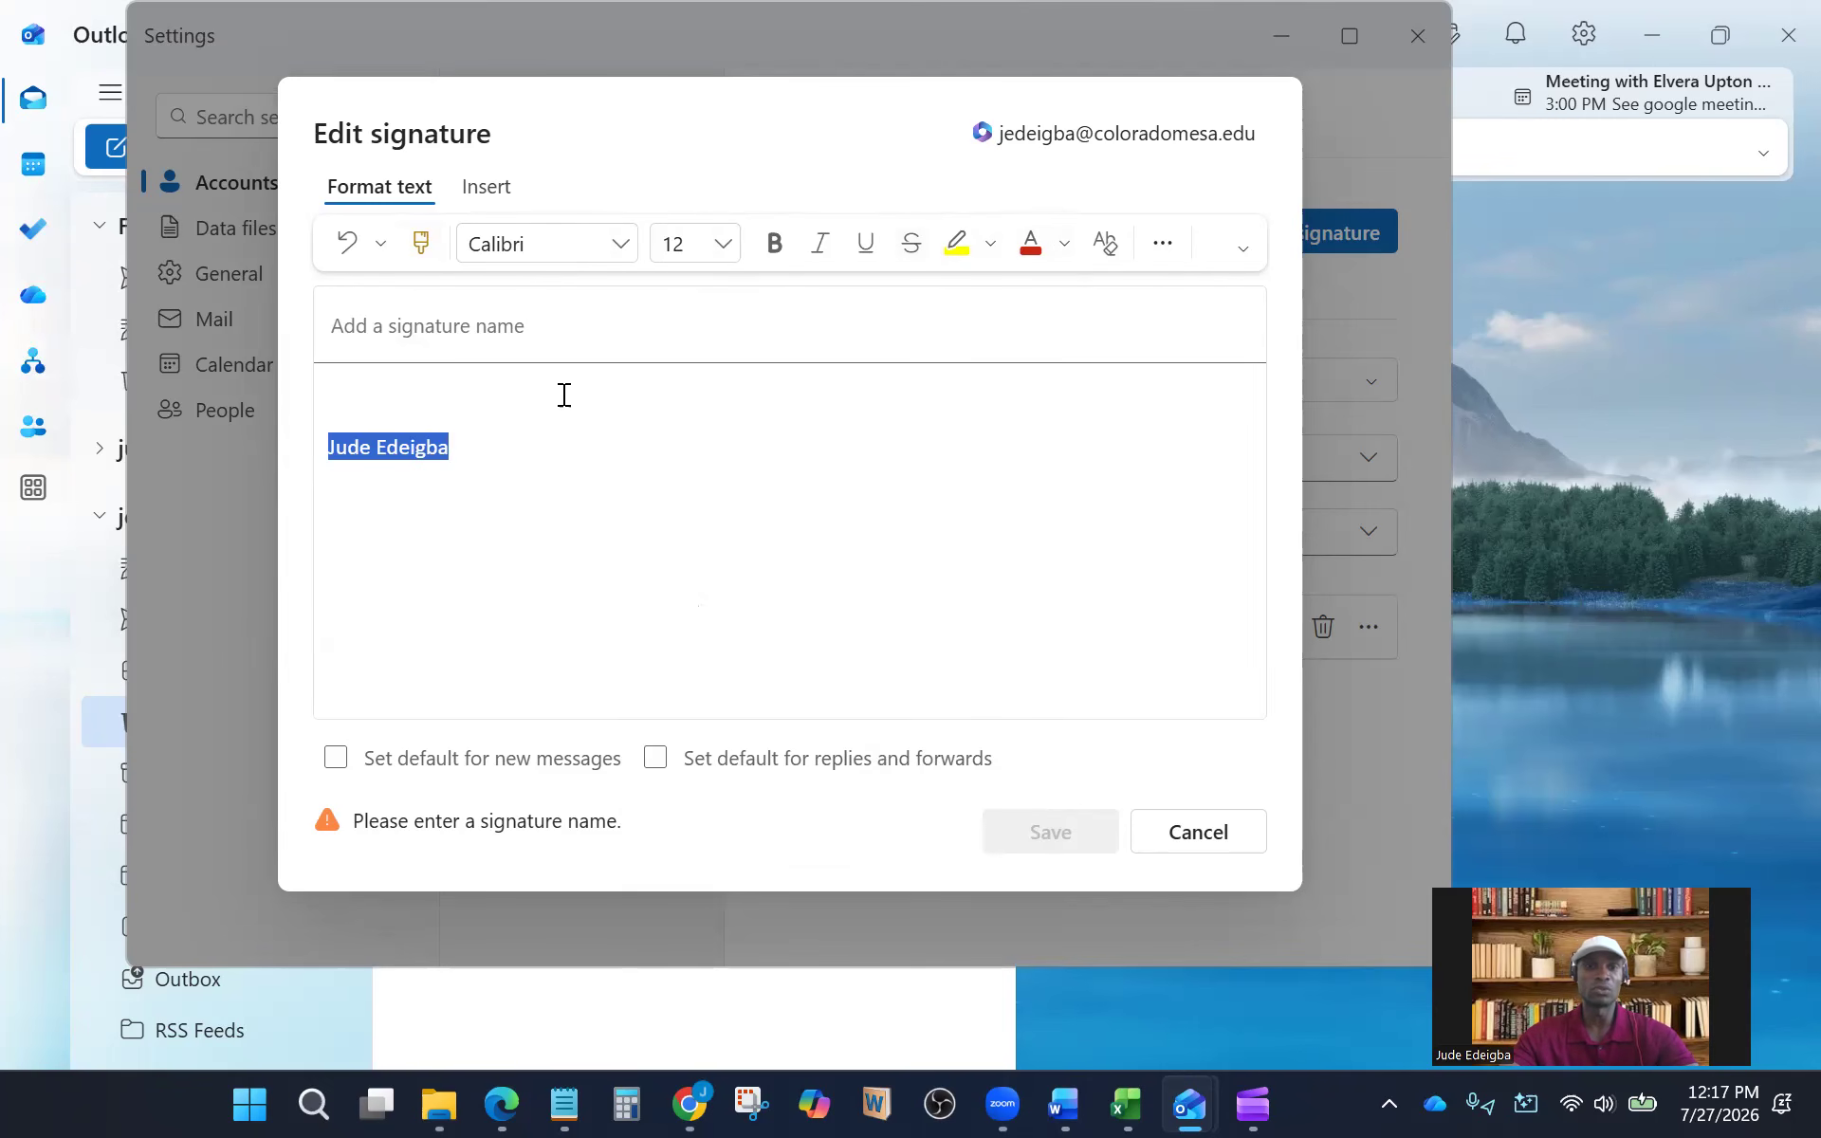
{"action": "left_click", "coordinate": [494, 447]}
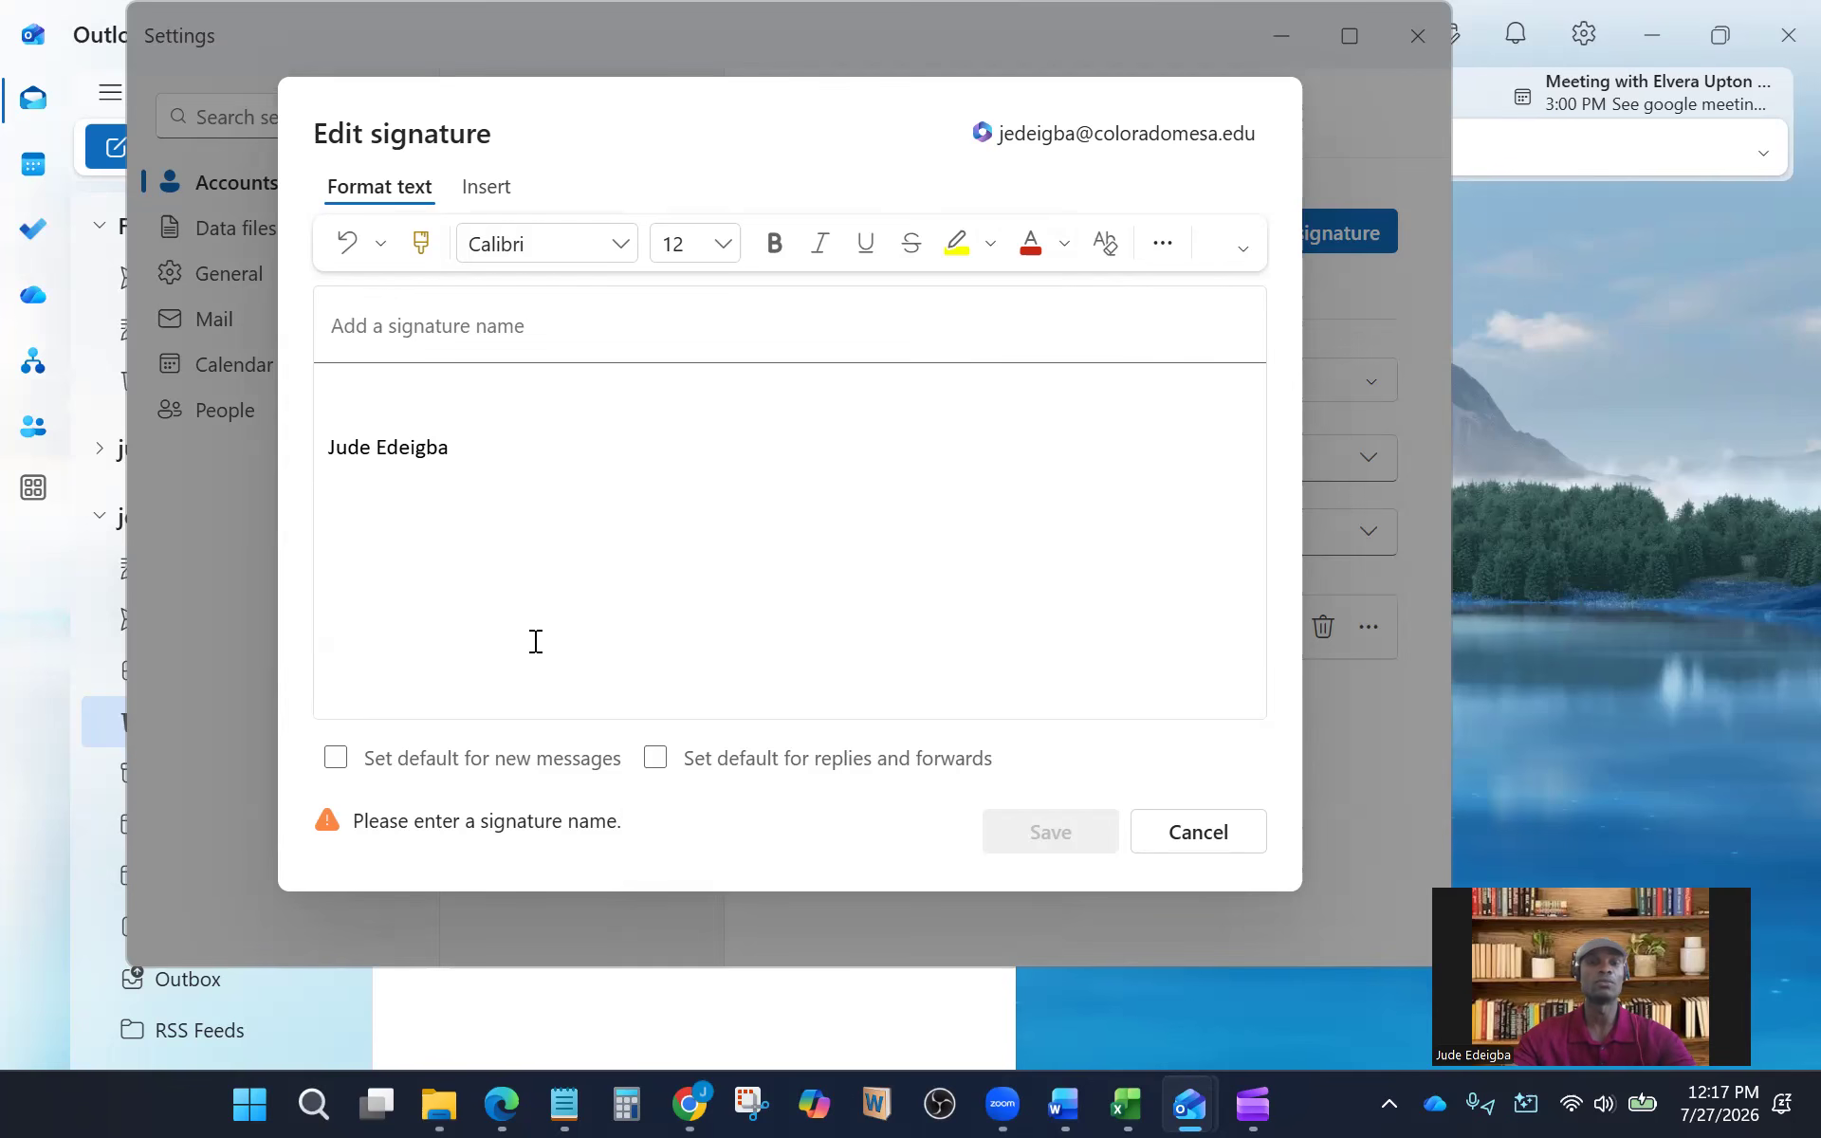
{"action": "left_click", "coordinate": [642, 418]}
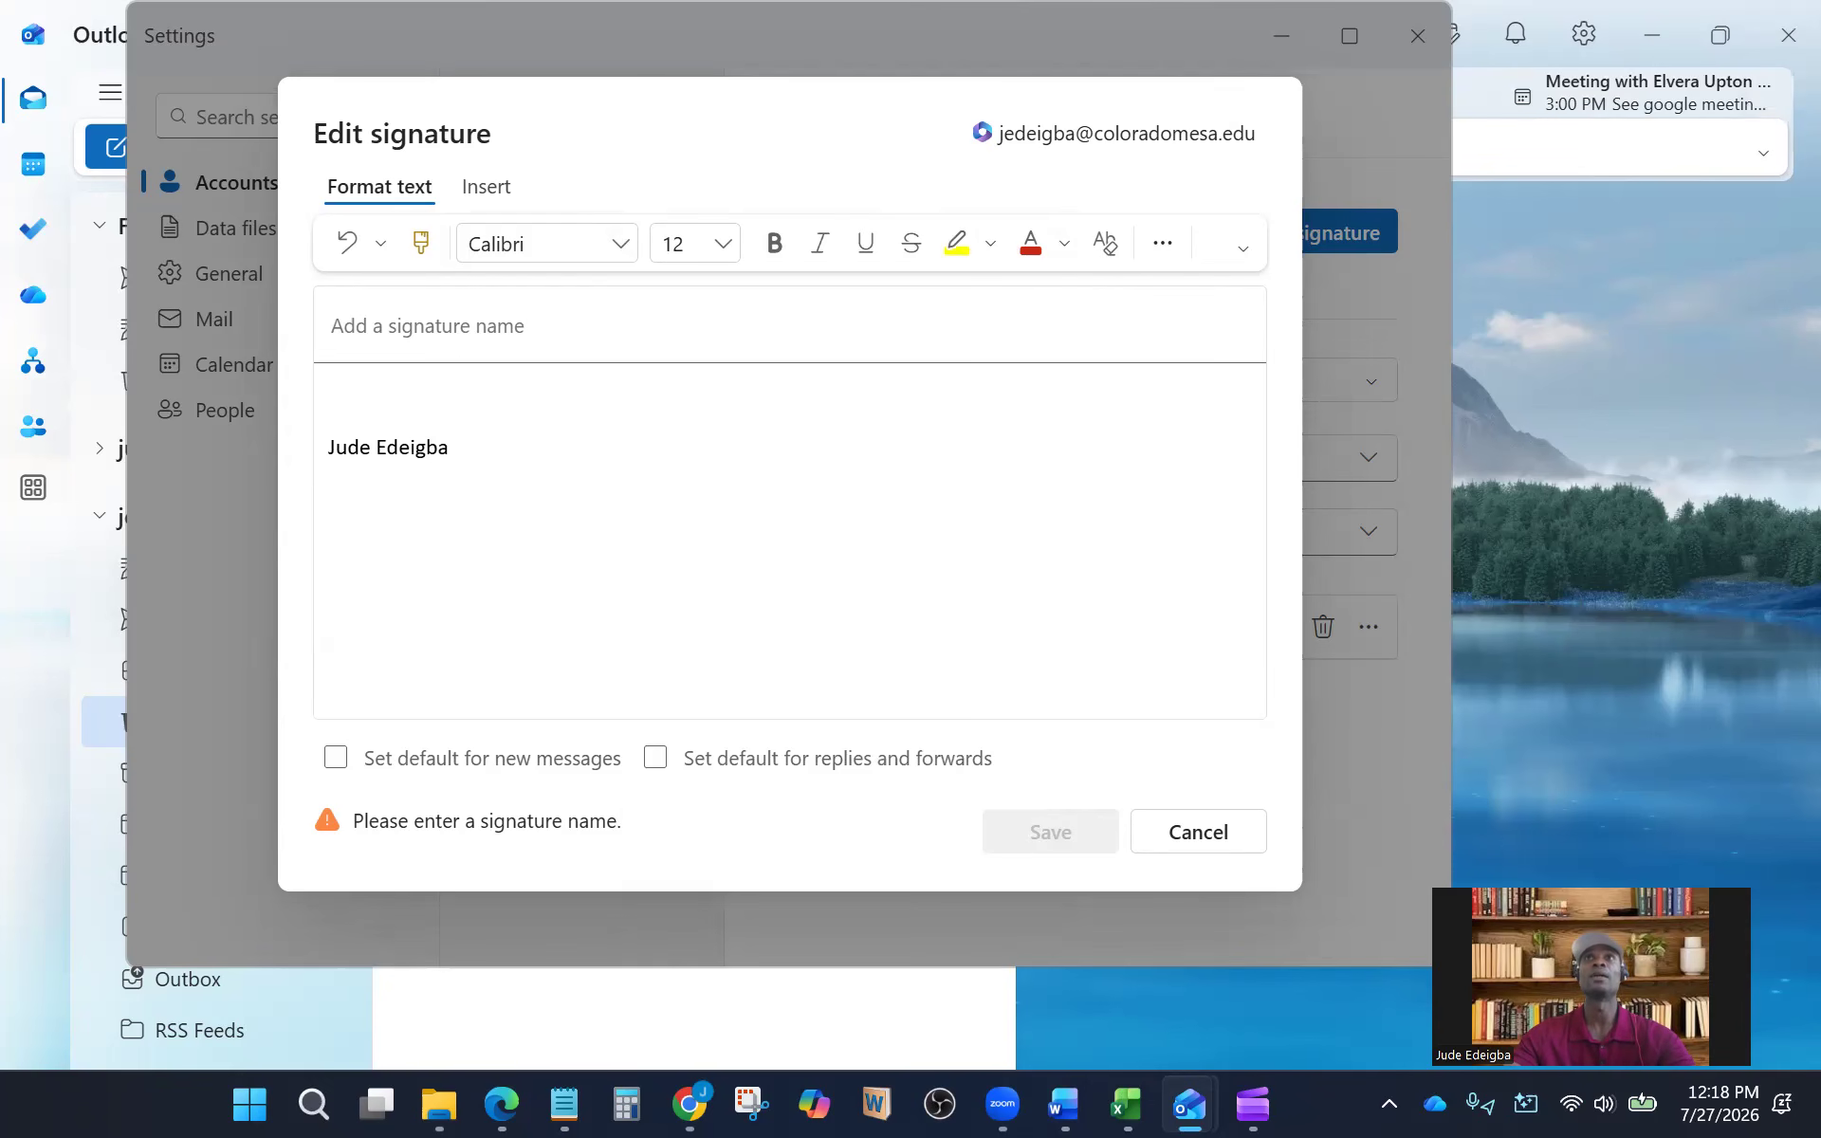
Switch to Chrome, search Google for "Coca Cola logo", look over the image results and return to the new tab page
{"action": "key", "text": "alt+Tab"}
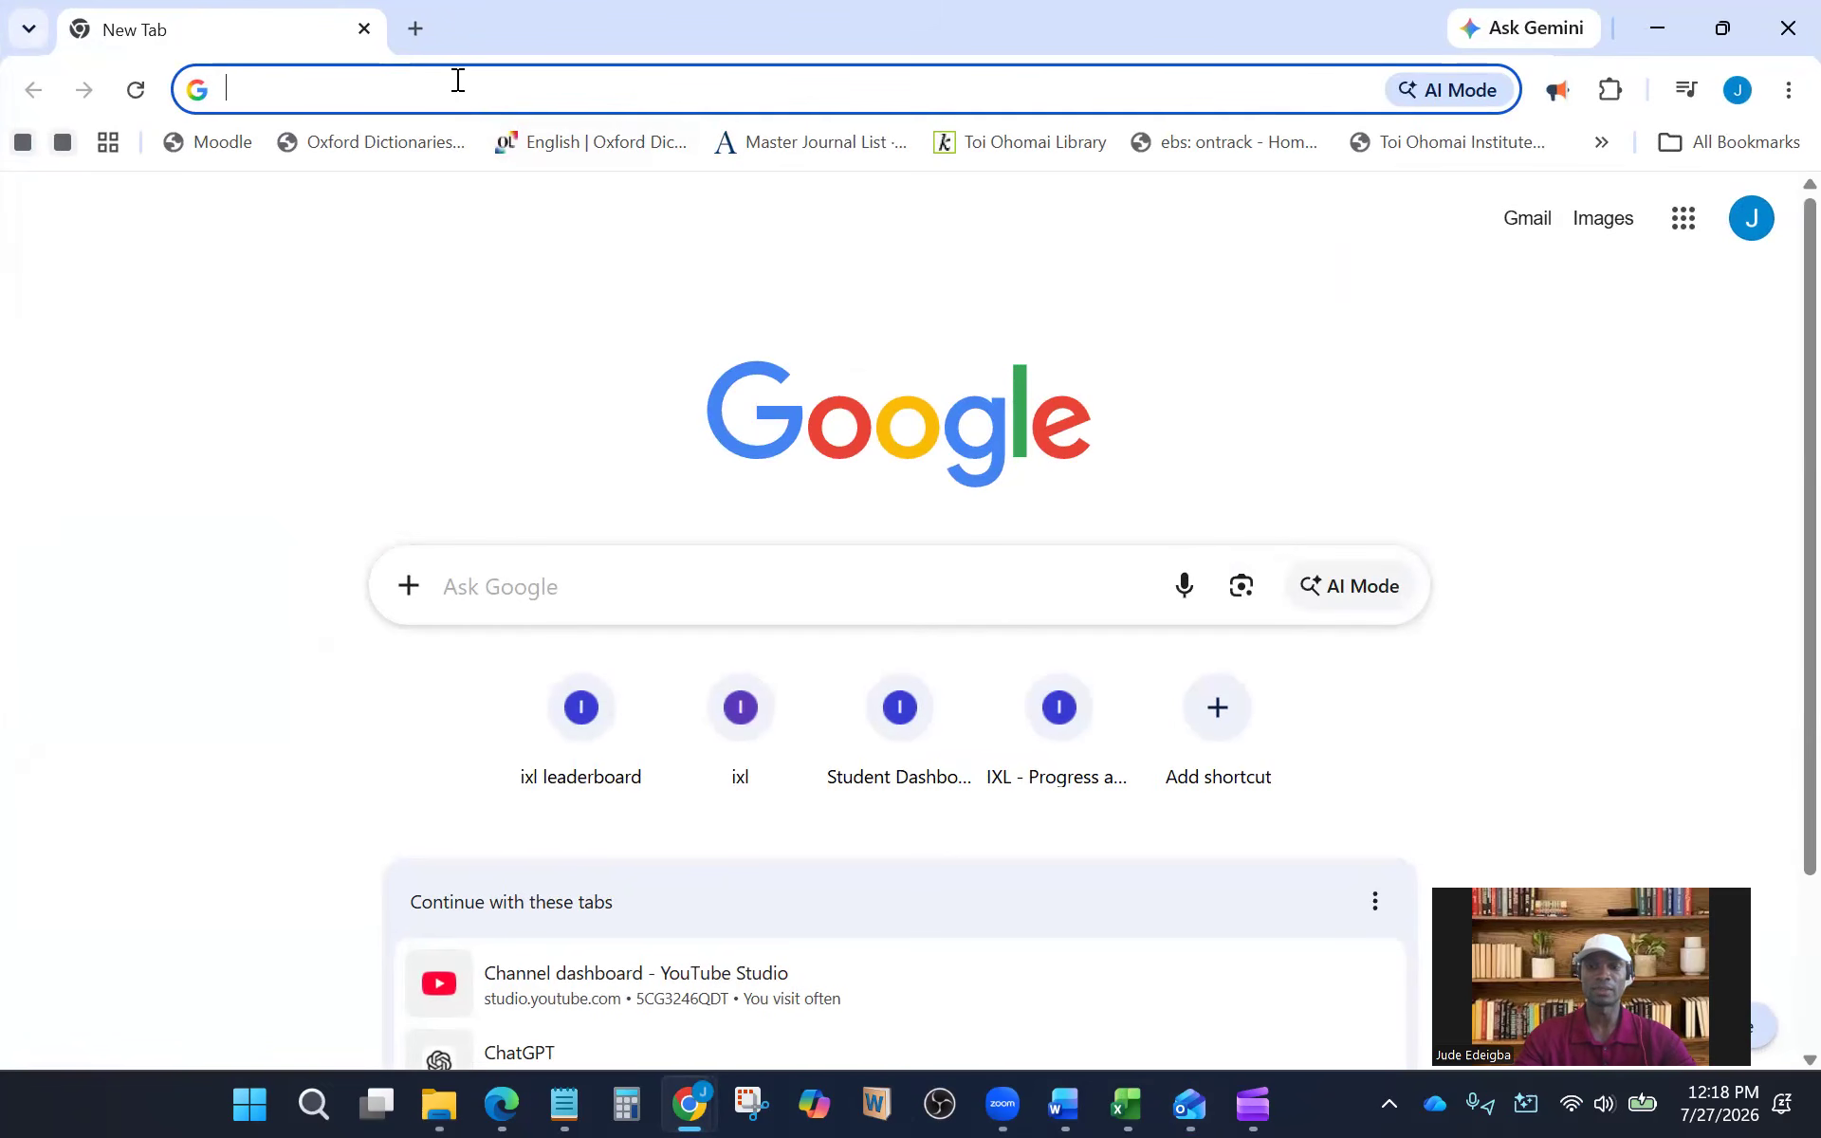
{"action": "type", "text": "Coca "}
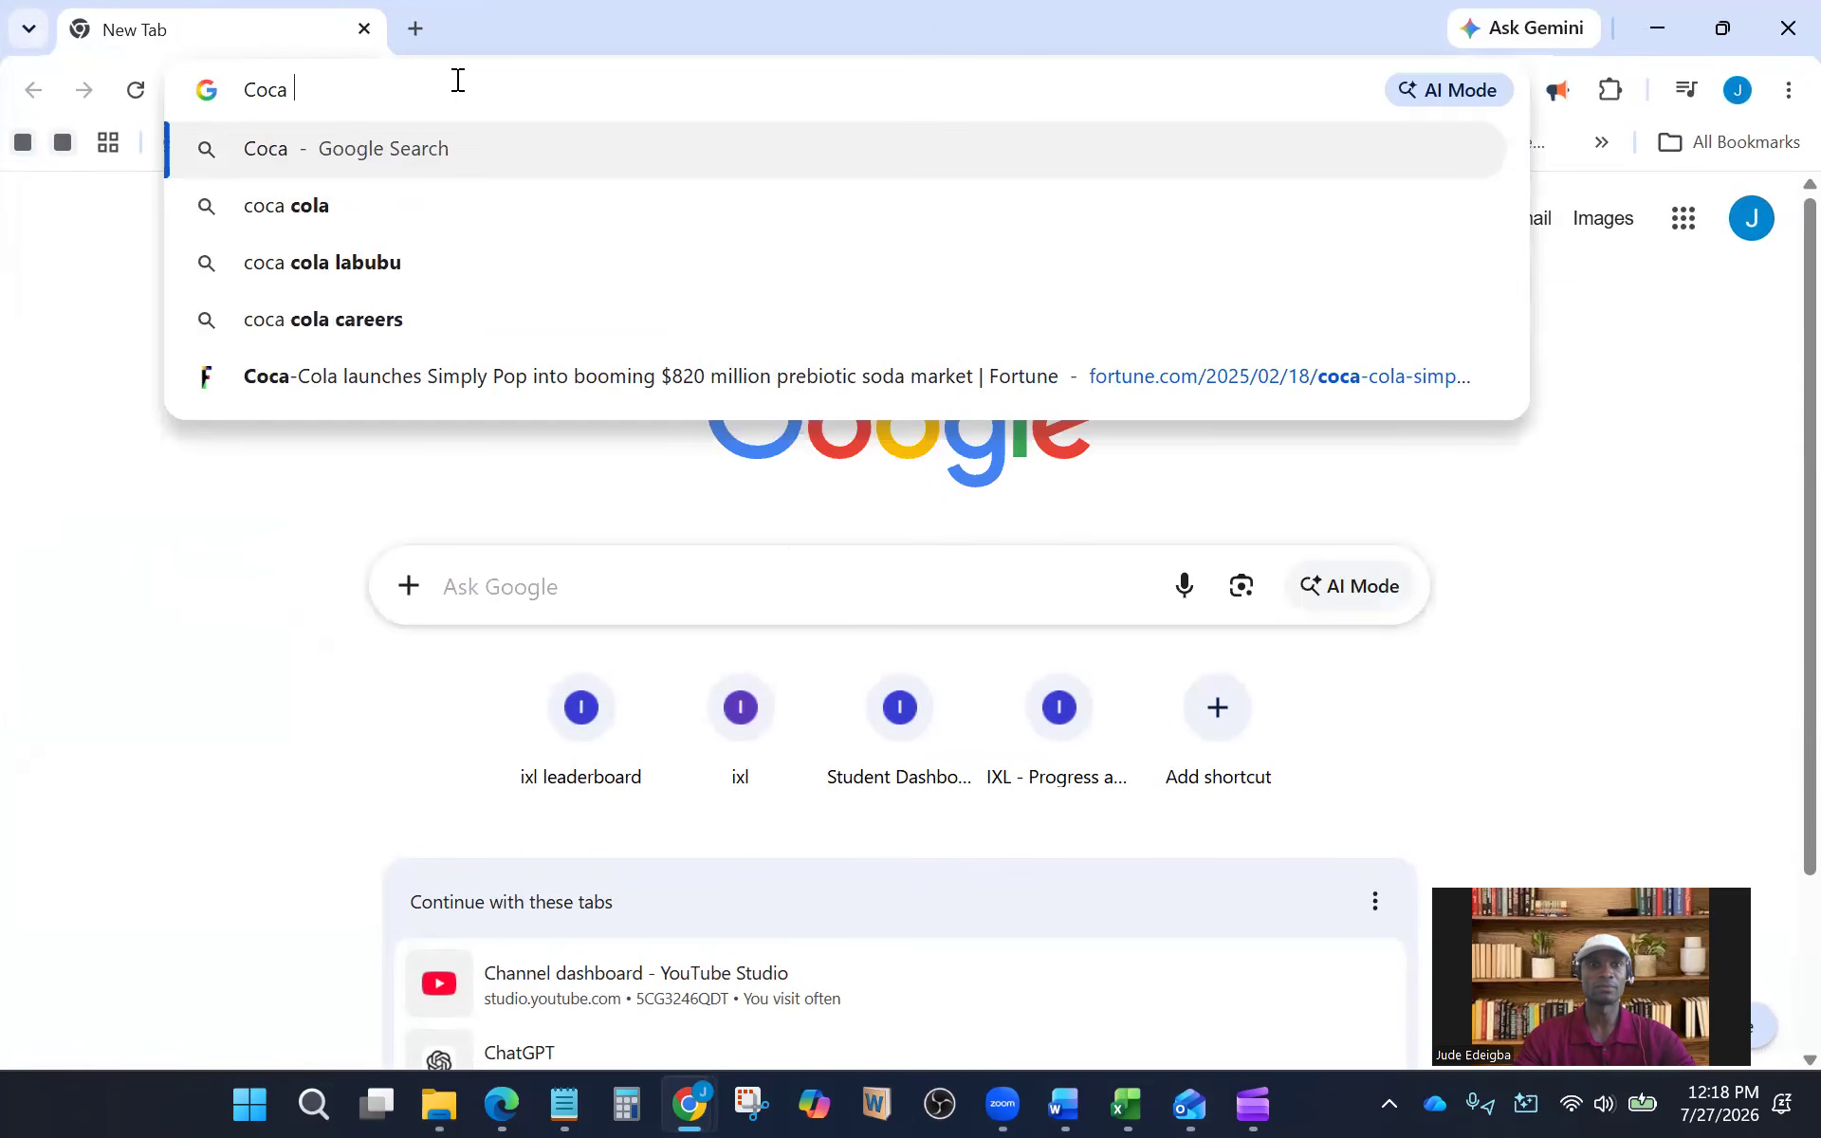
{"action": "type", "text": "Cola"}
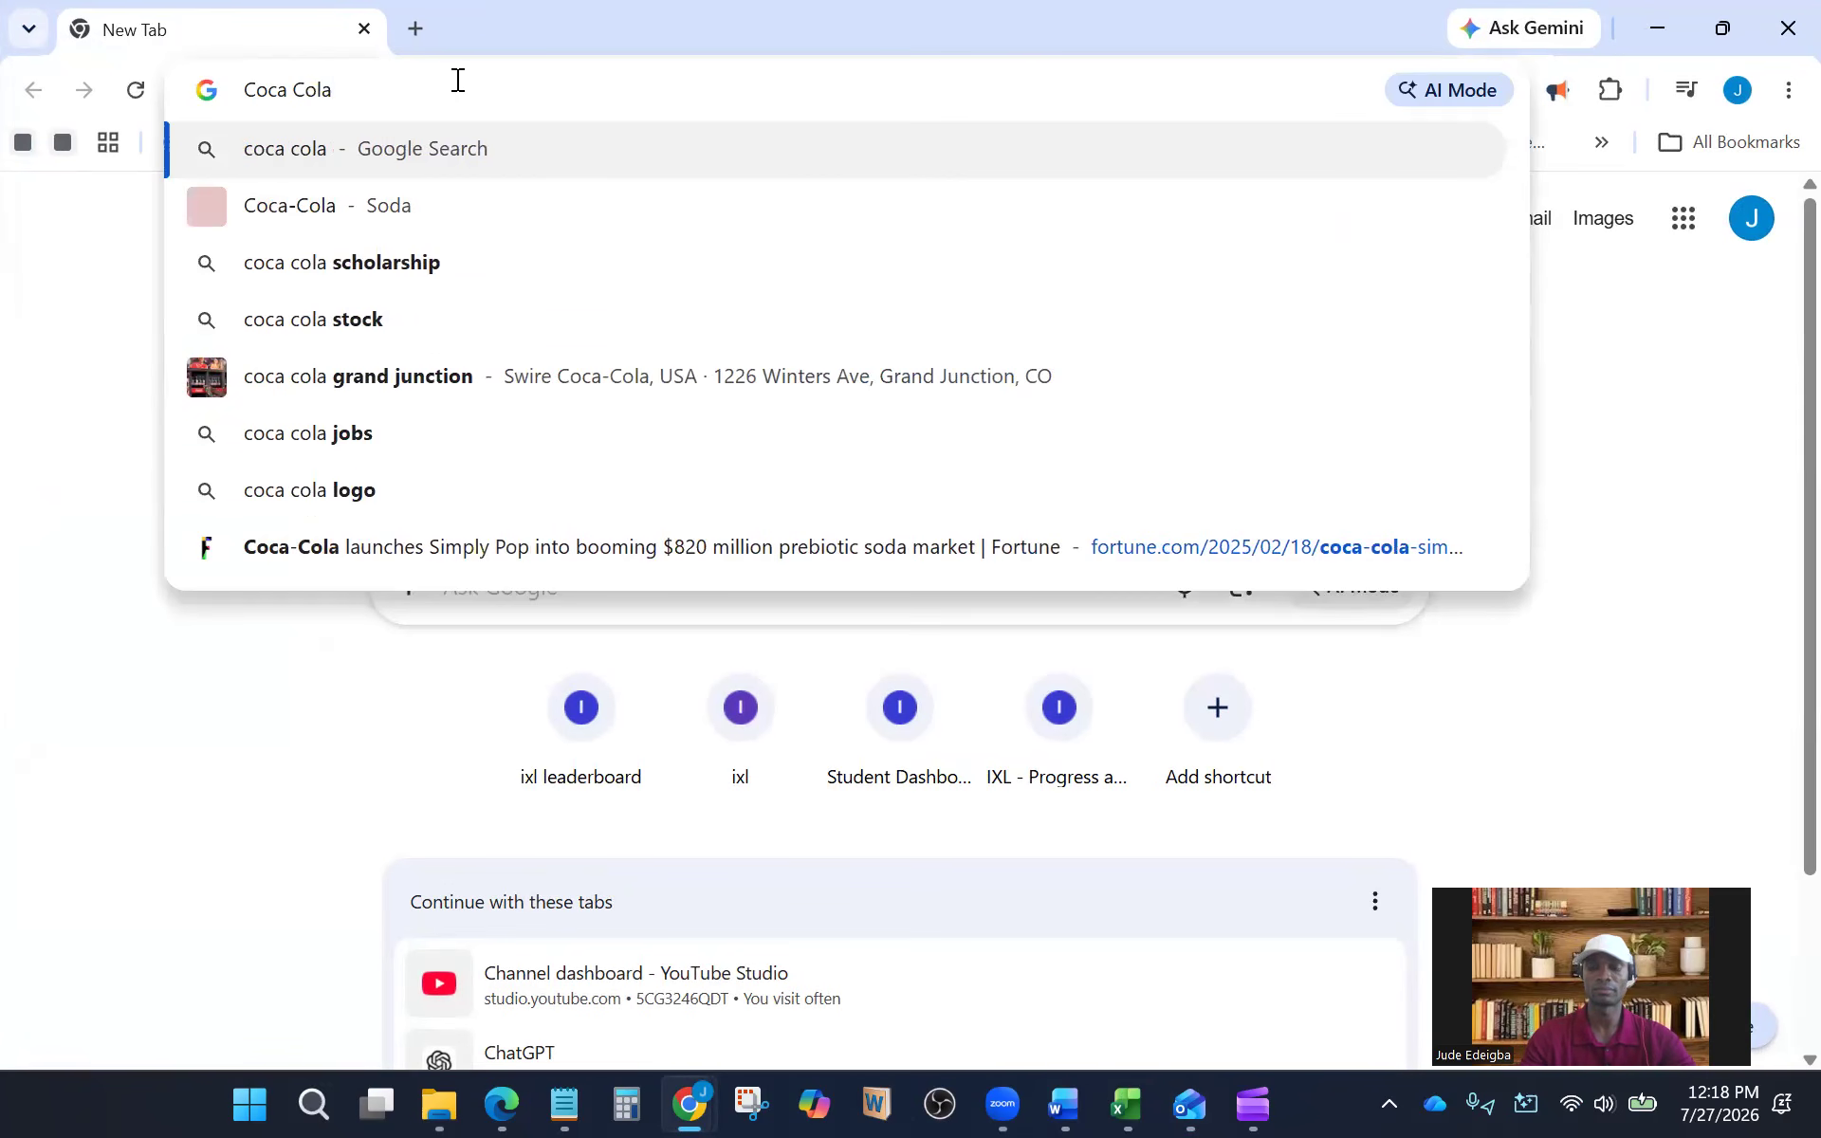
{"action": "type", "text": " logo"}
{"action": "key", "text": "Return"}
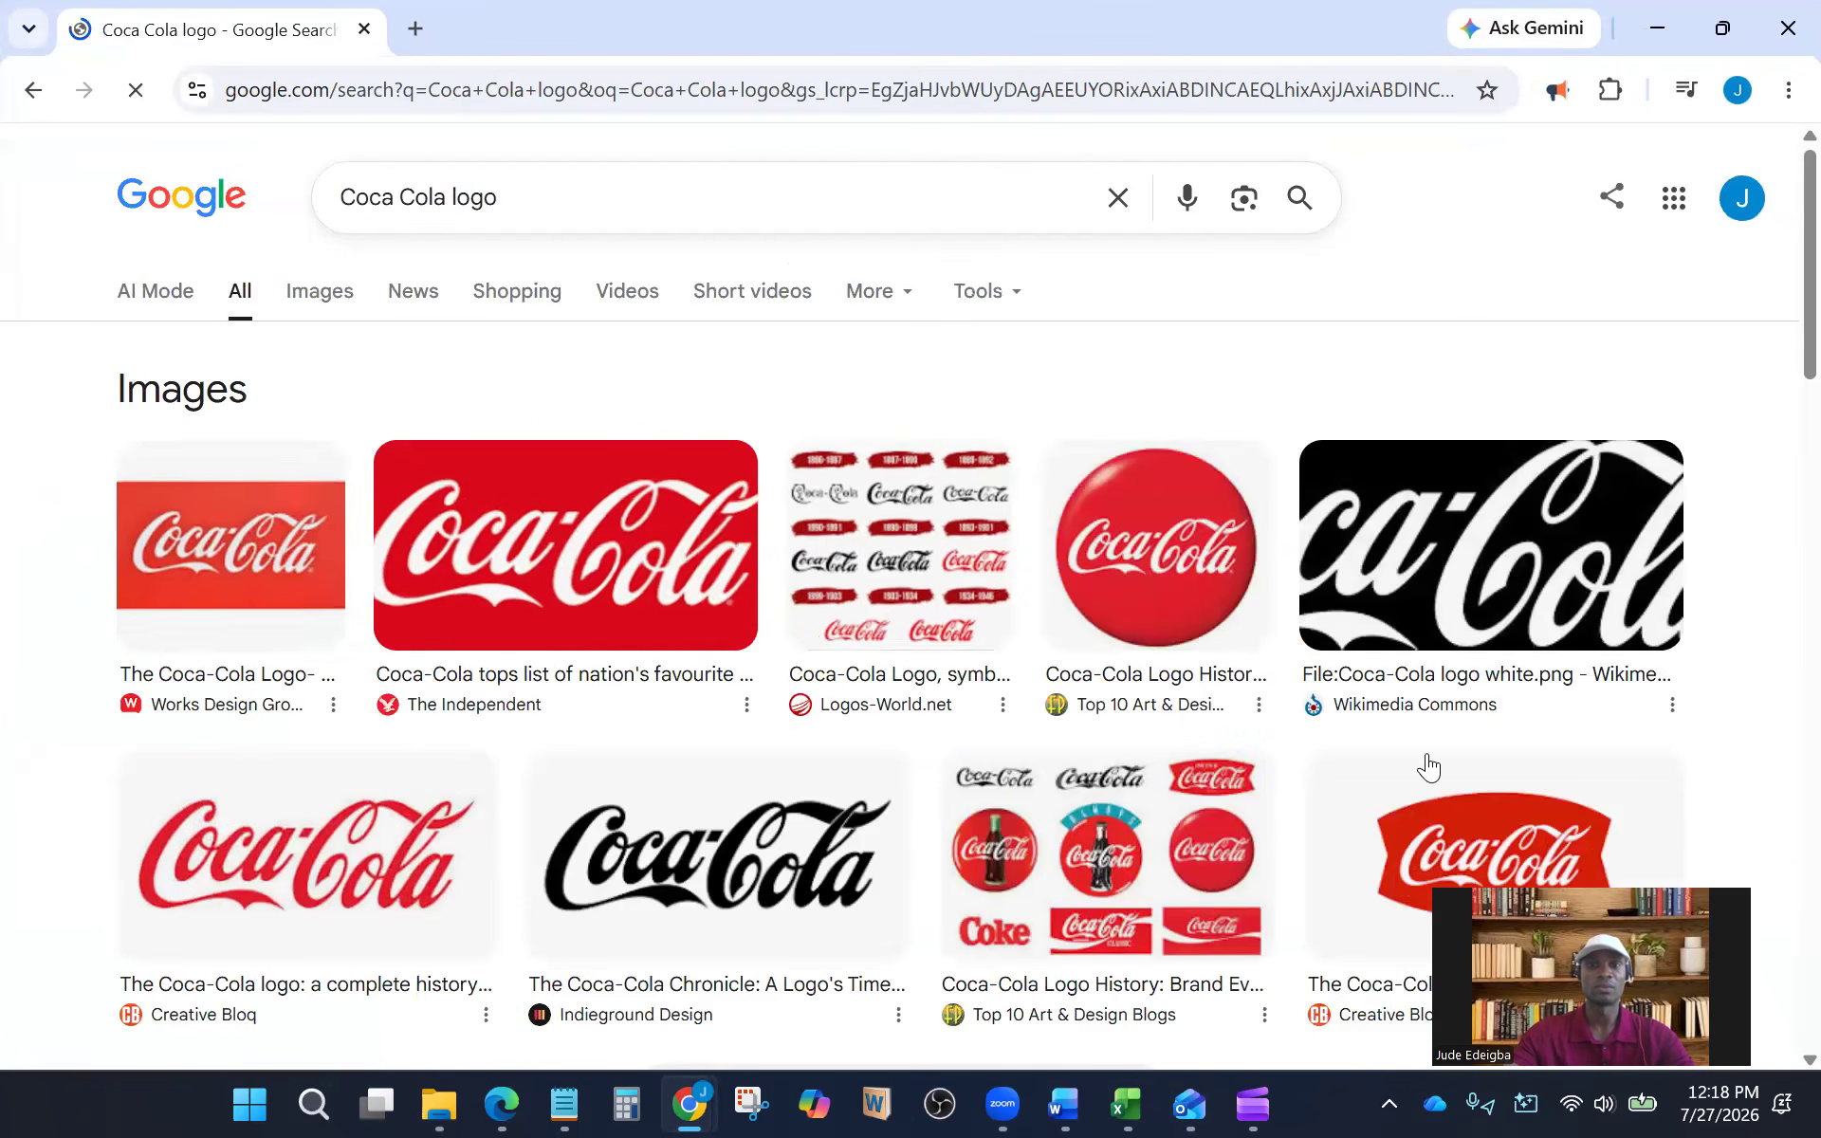
{"action": "scroll", "coordinate": [1138, 721], "scroll_direction": "down", "scroll_amount": 3}
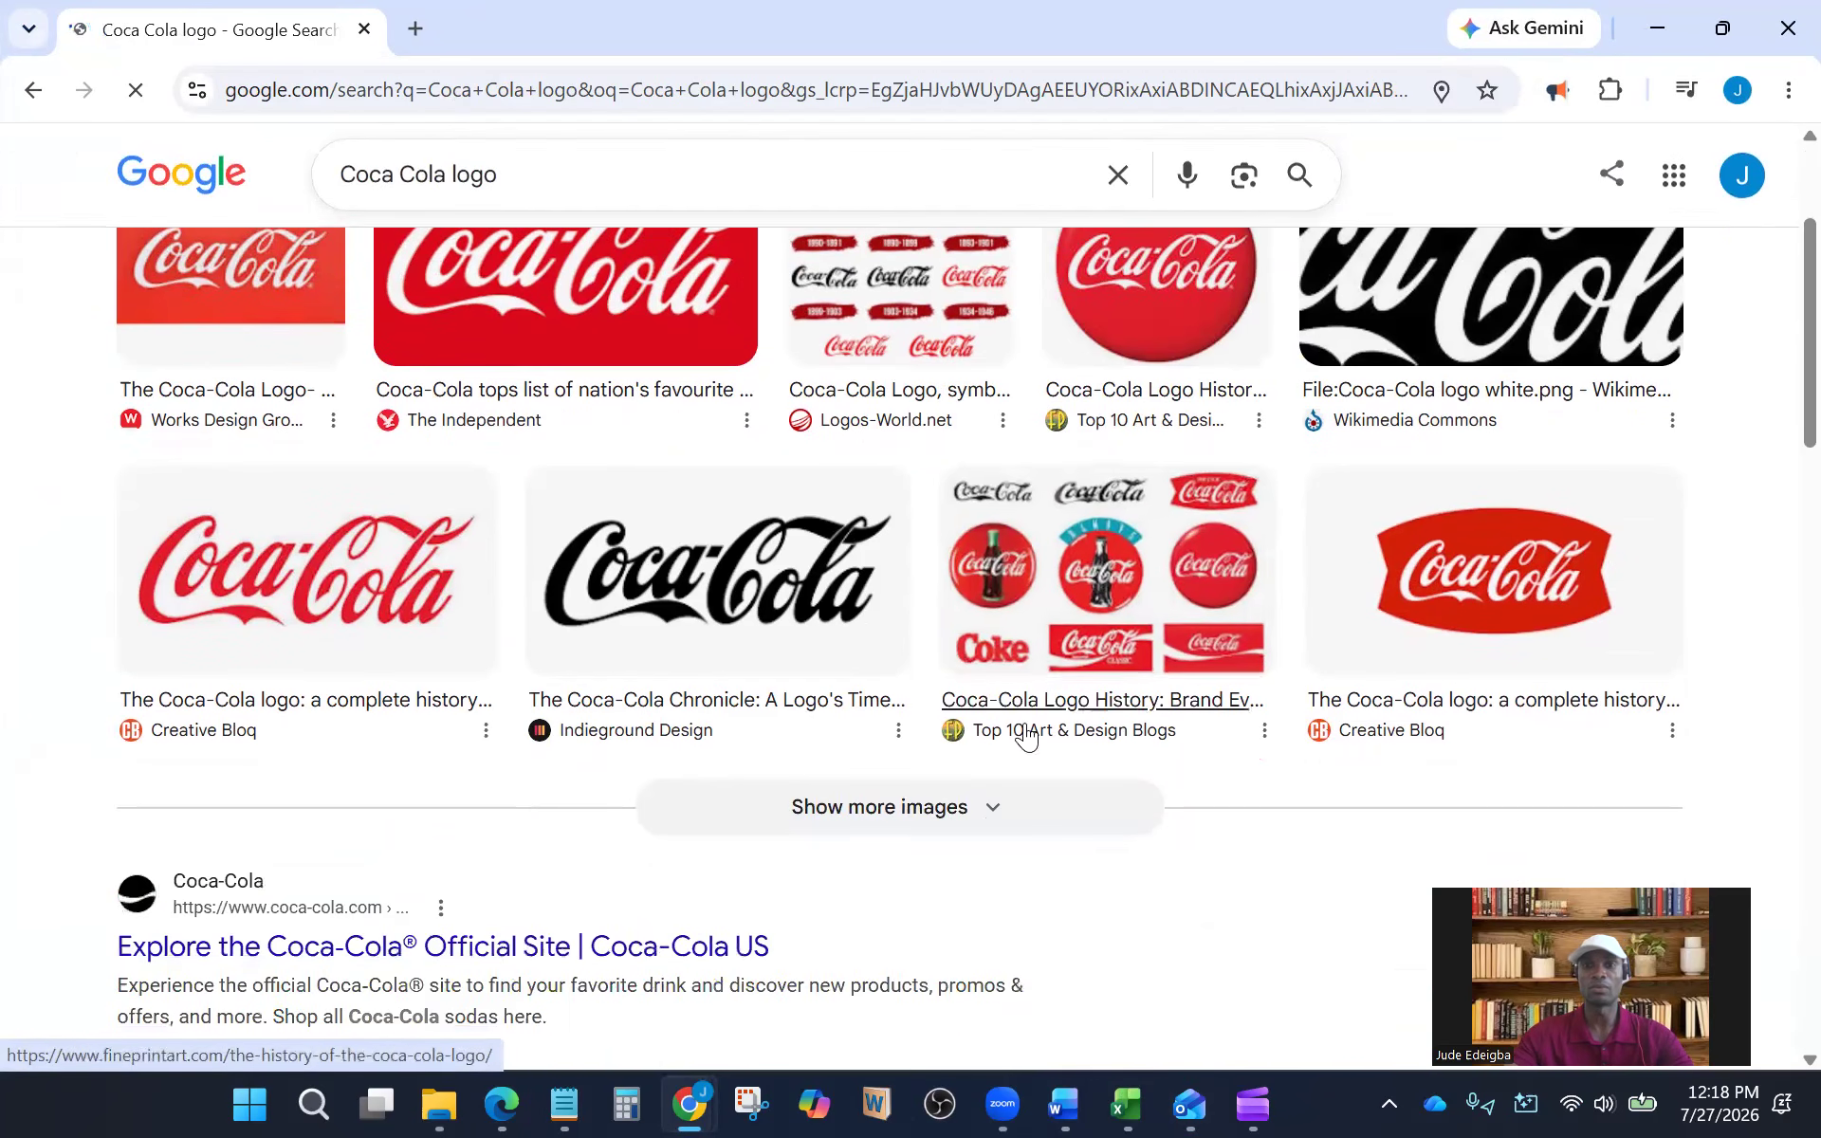
{"action": "scroll", "coordinate": [630, 736], "scroll_direction": "up", "scroll_amount": 3}
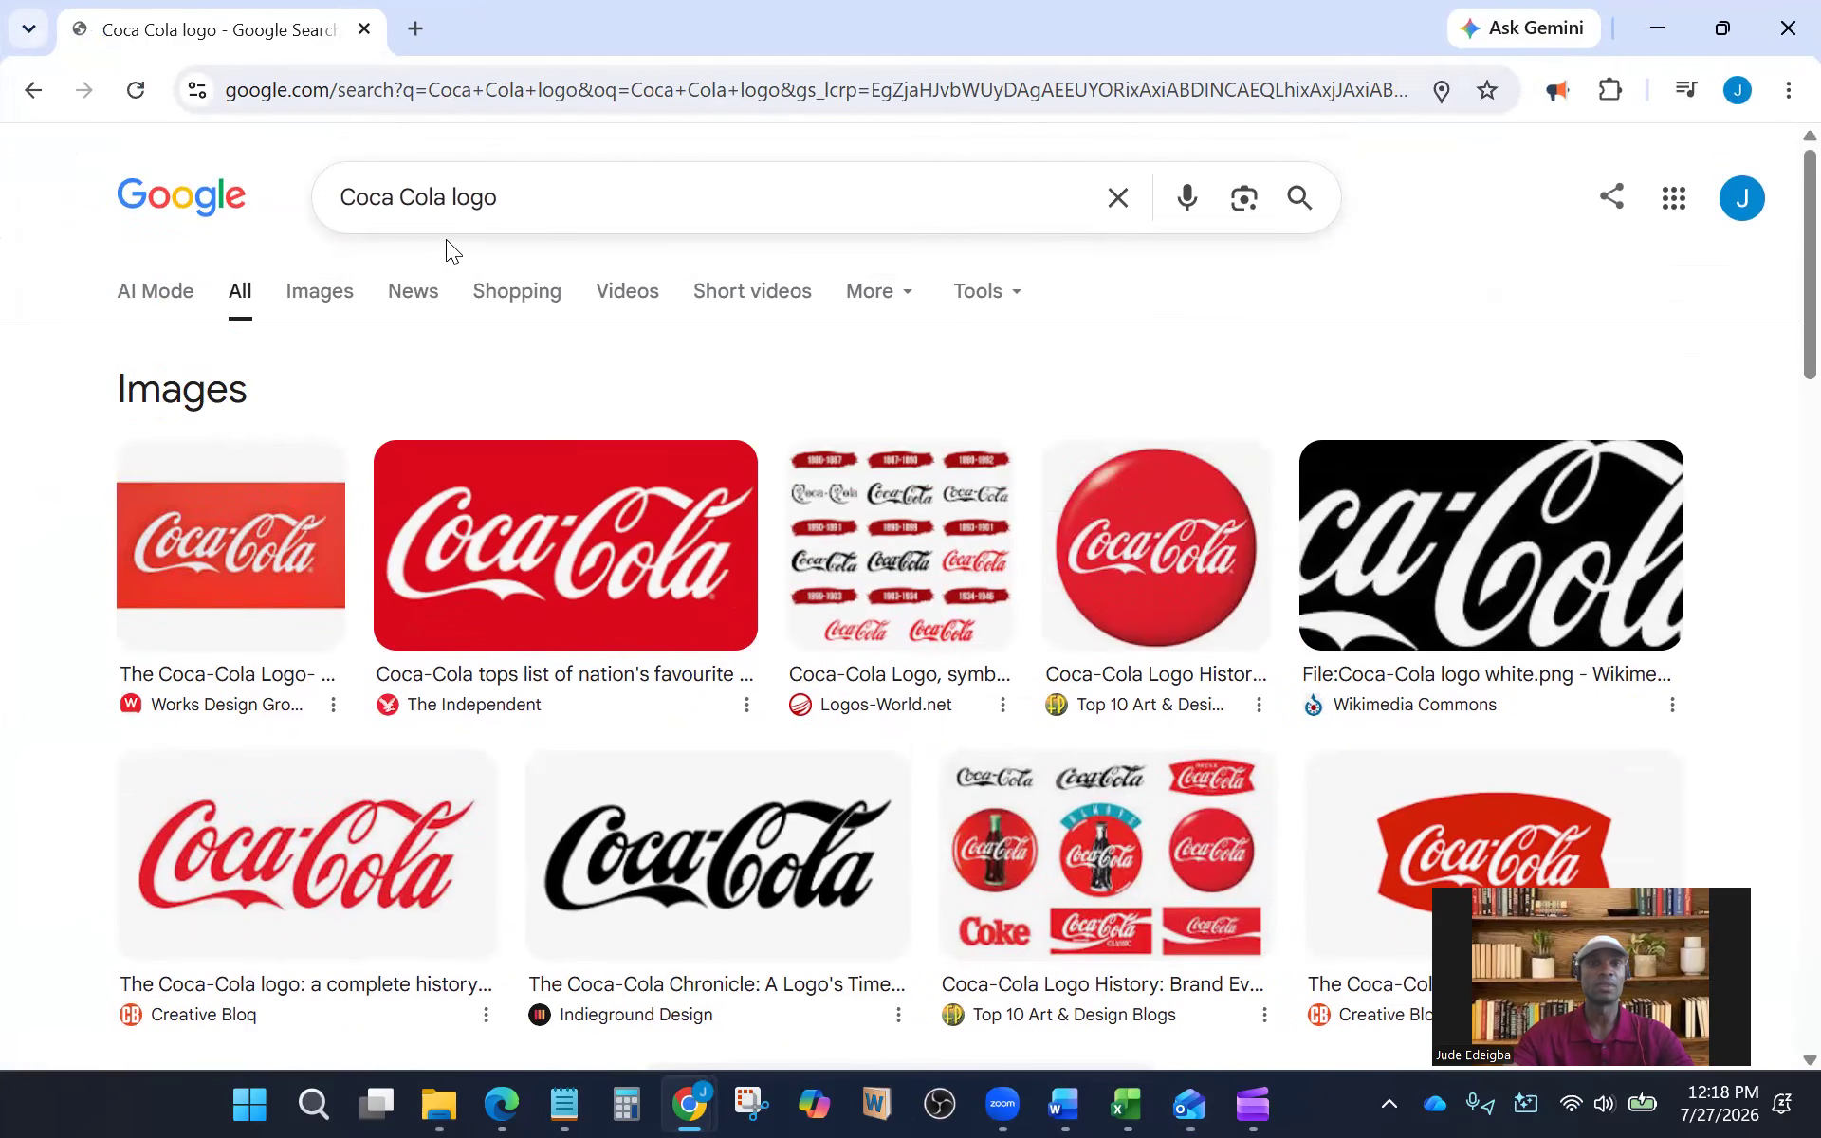
{"action": "left_click", "coordinate": [21, 95]}
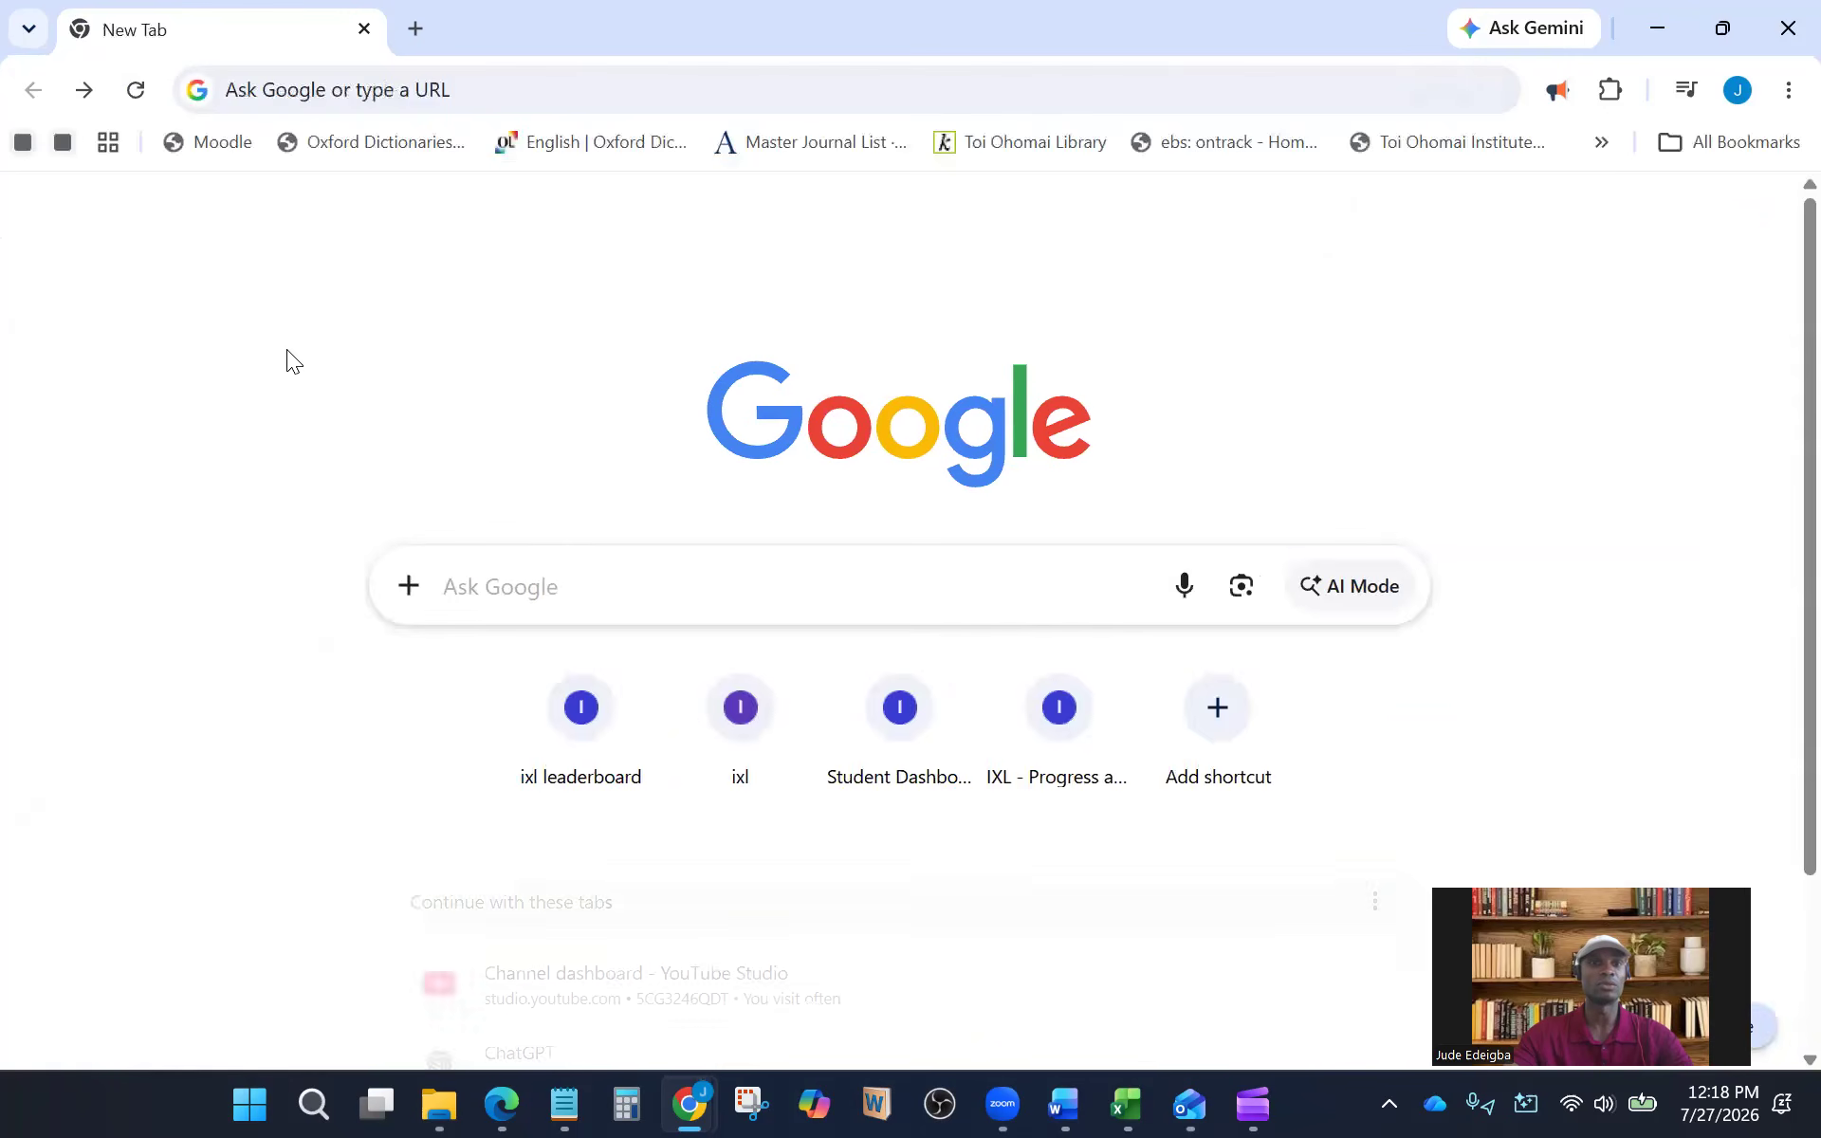
Search Google for "coca cola" and open the official Coca-Cola US site from the results
{"action": "left_click", "coordinate": [543, 565]}
{"action": "type", "text": "co"}
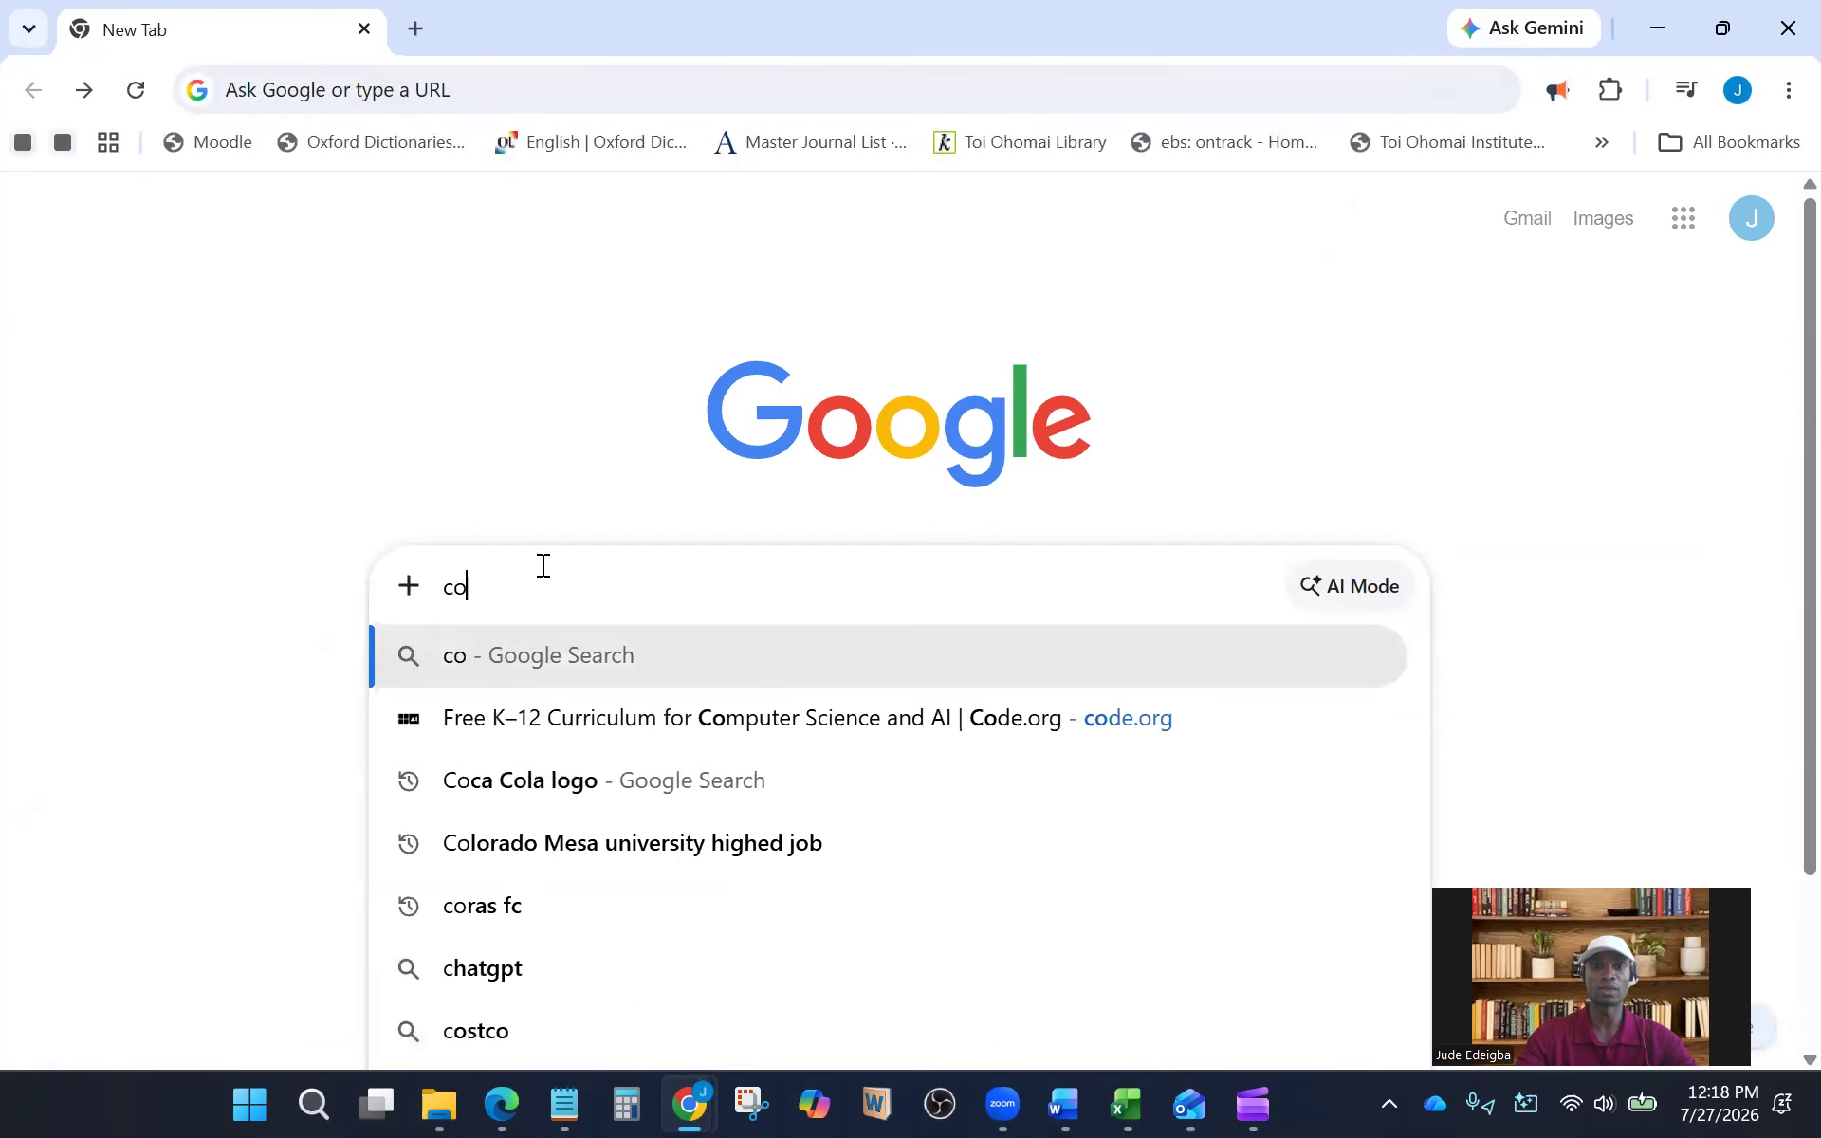
{"action": "type", "text": "ca cola"}
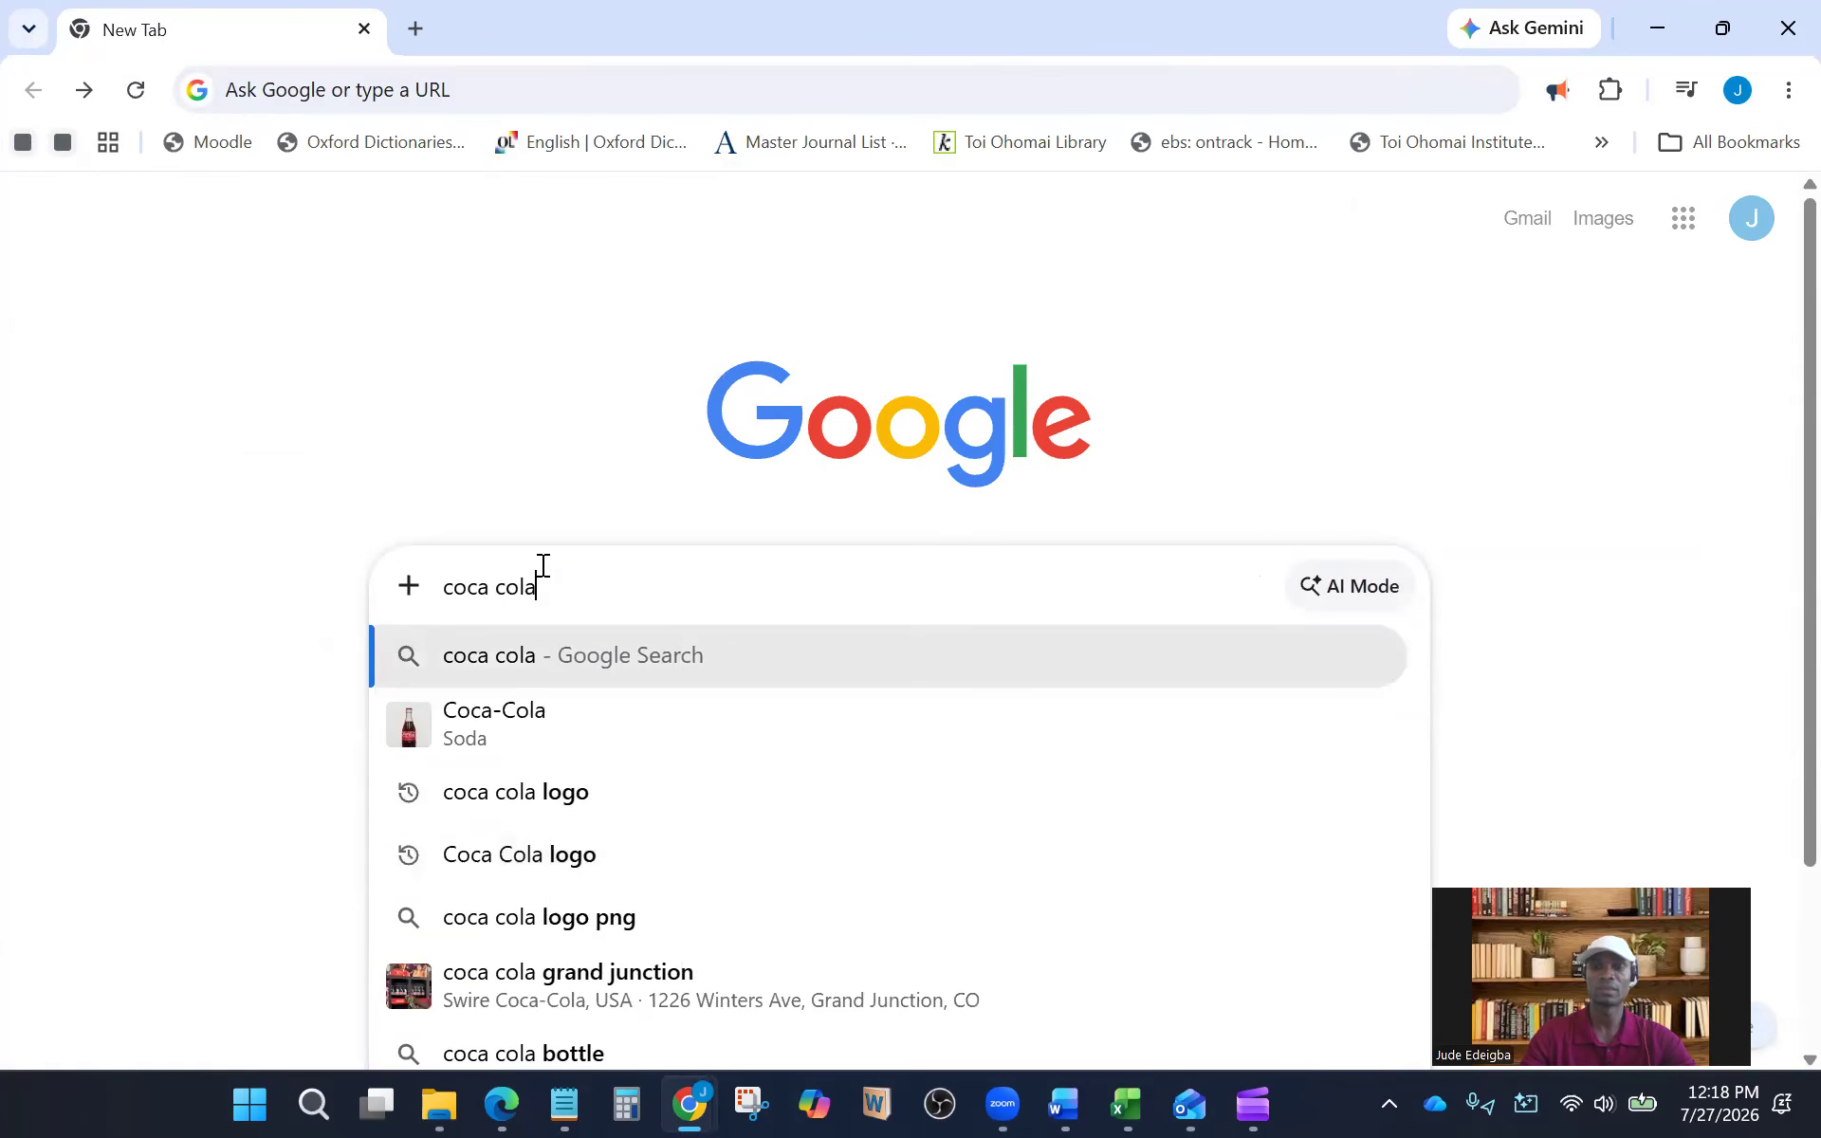
{"action": "key", "text": "Return"}
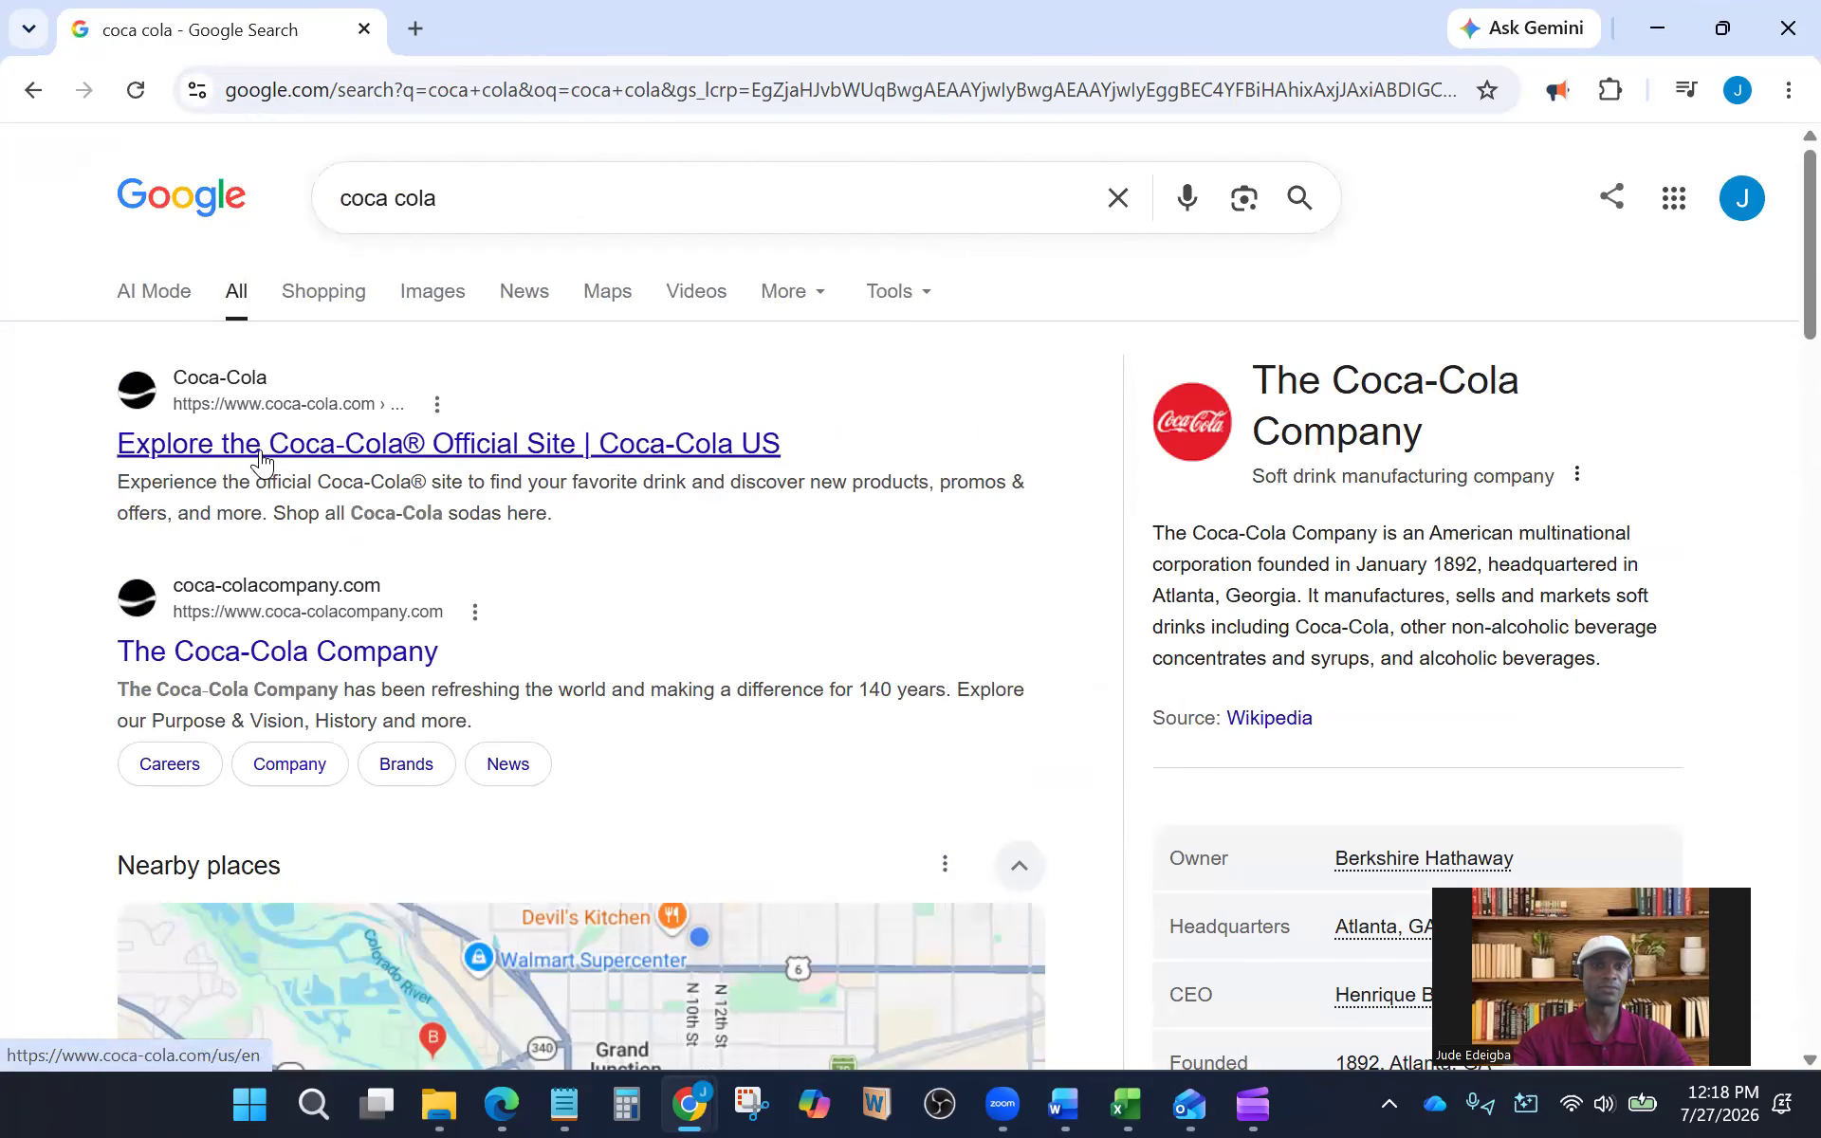
{"action": "left_click", "coordinate": [272, 445]}
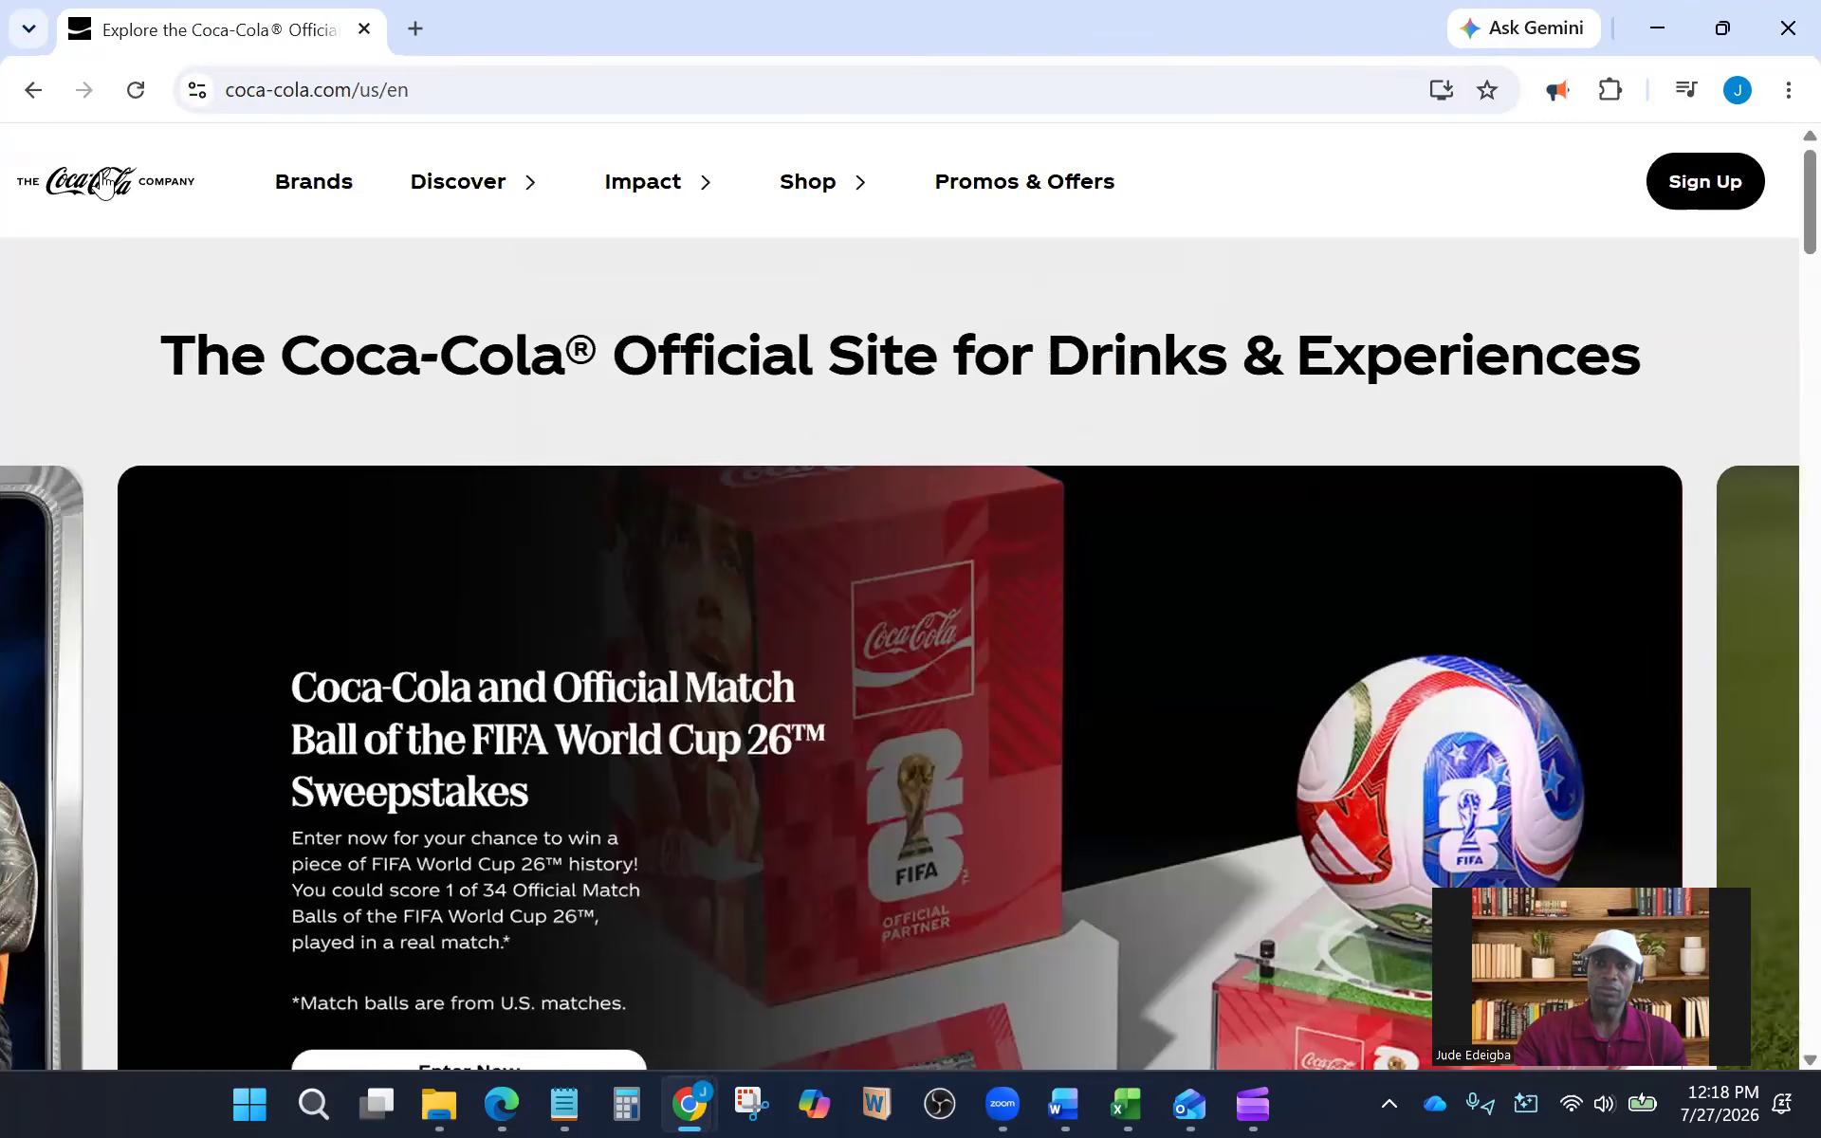
Copy the Coca-Cola Company logo image from the header of the website
{"action": "left_click", "coordinate": [104, 183]}
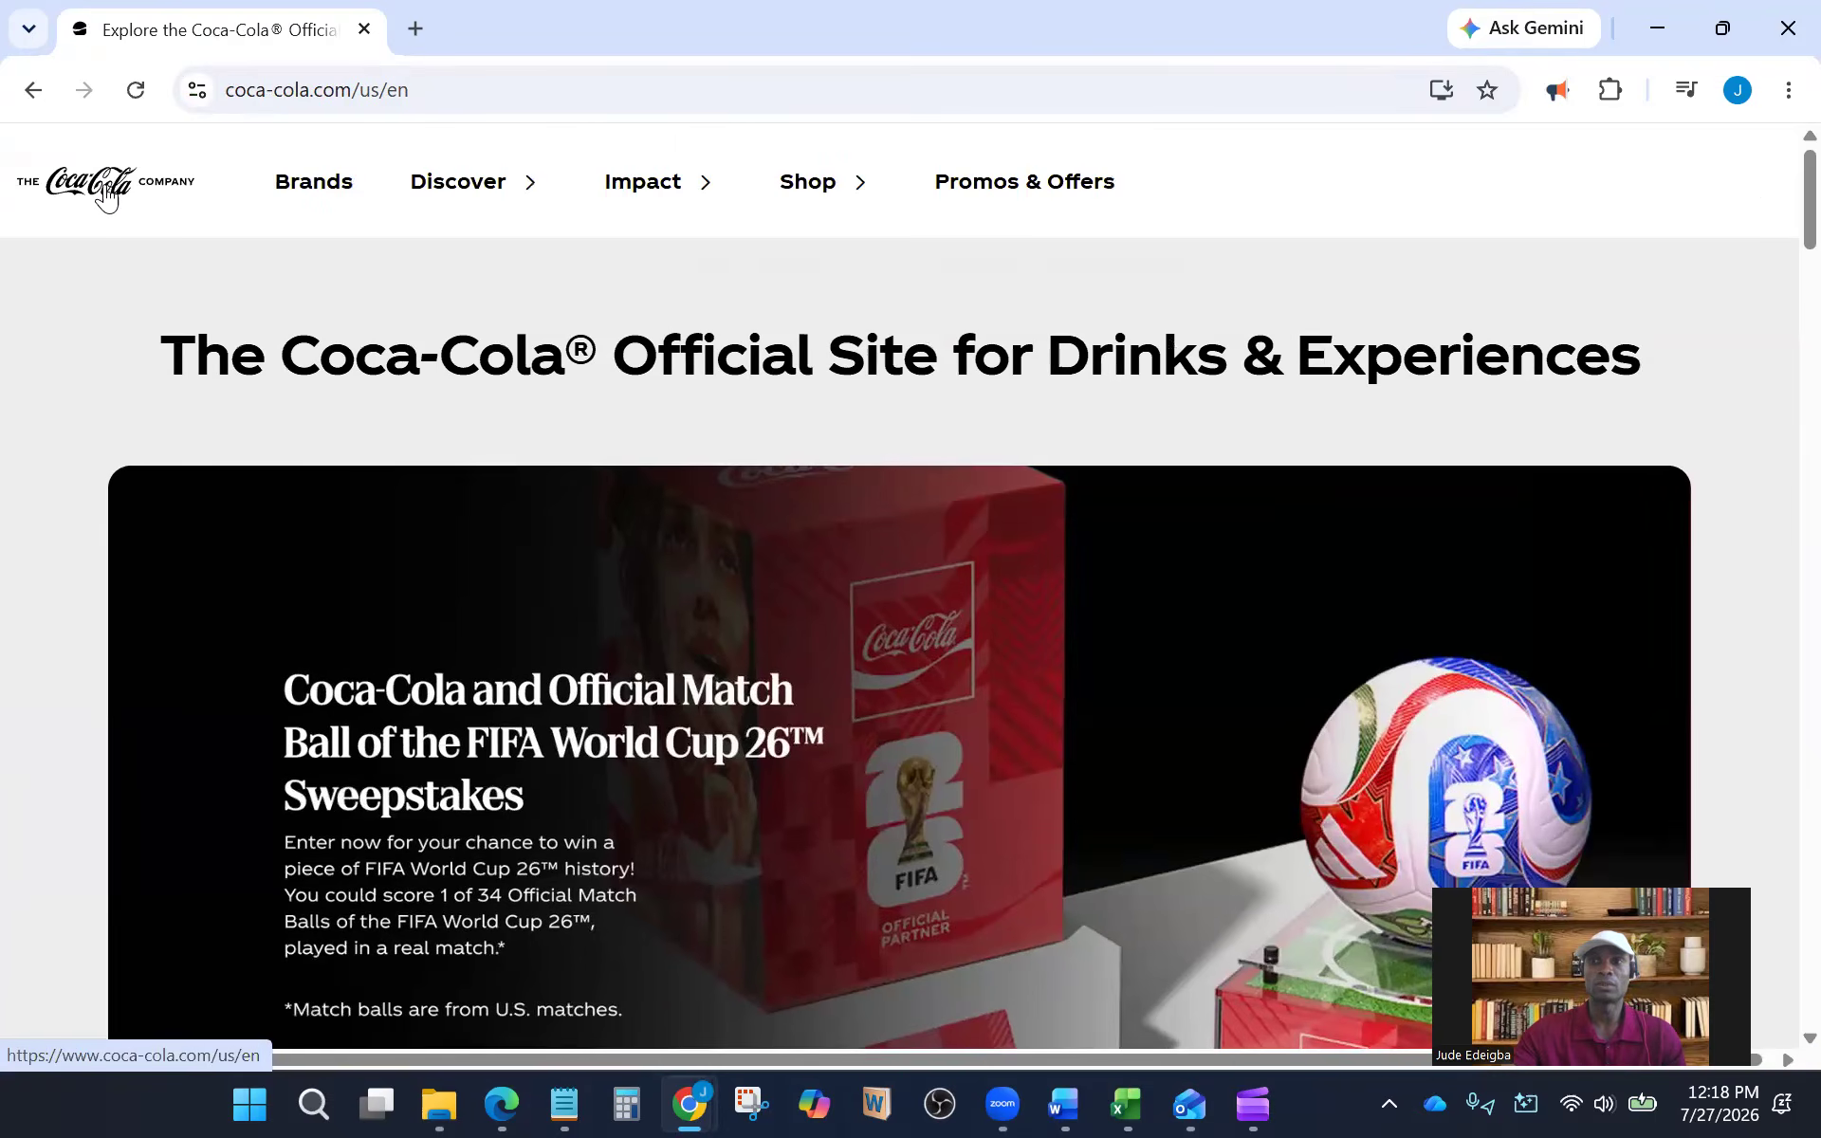
{"action": "left_click", "coordinate": [104, 189]}
{"action": "right_click", "coordinate": [107, 192]}
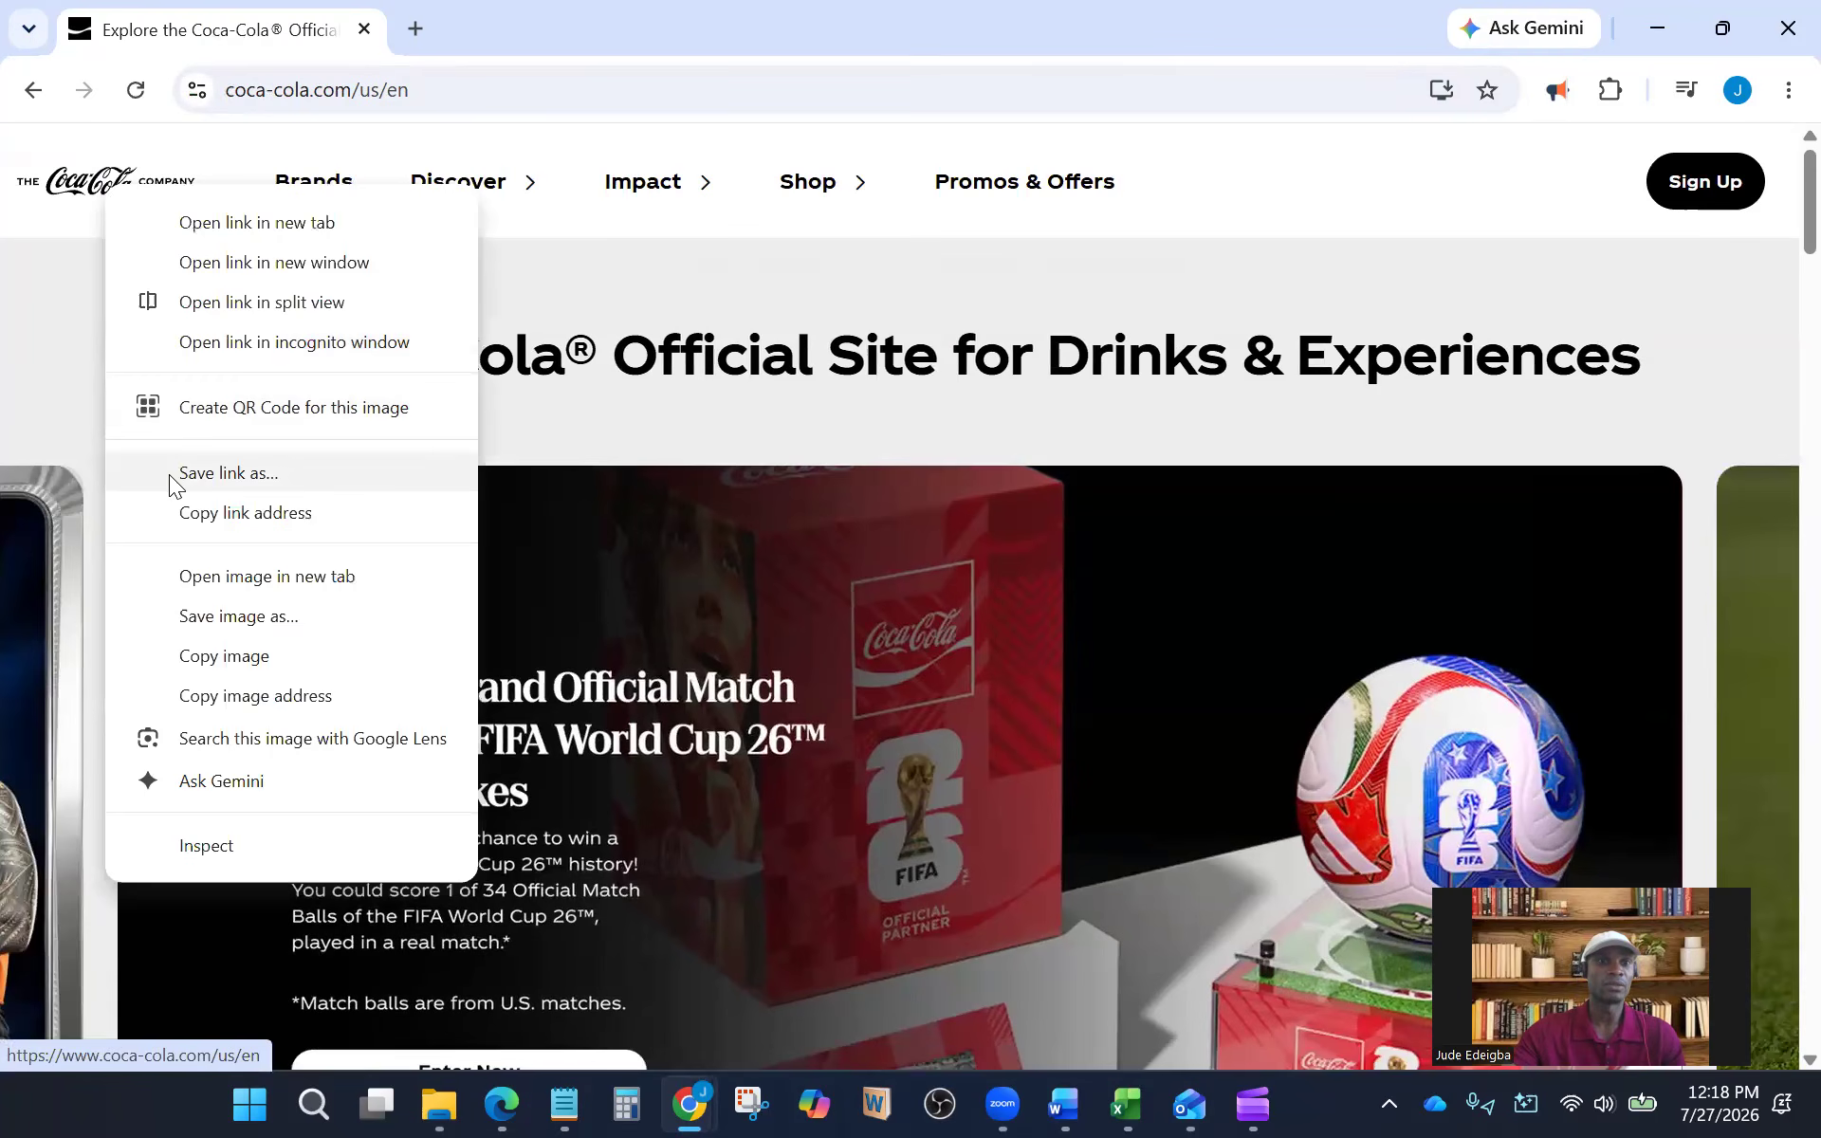
{"action": "left_click", "coordinate": [238, 666]}
Return to the Outlook signature editor, try to paste the copied logo into the signature and start a new line under the name
{"action": "left_click", "coordinate": [1657, 27]}
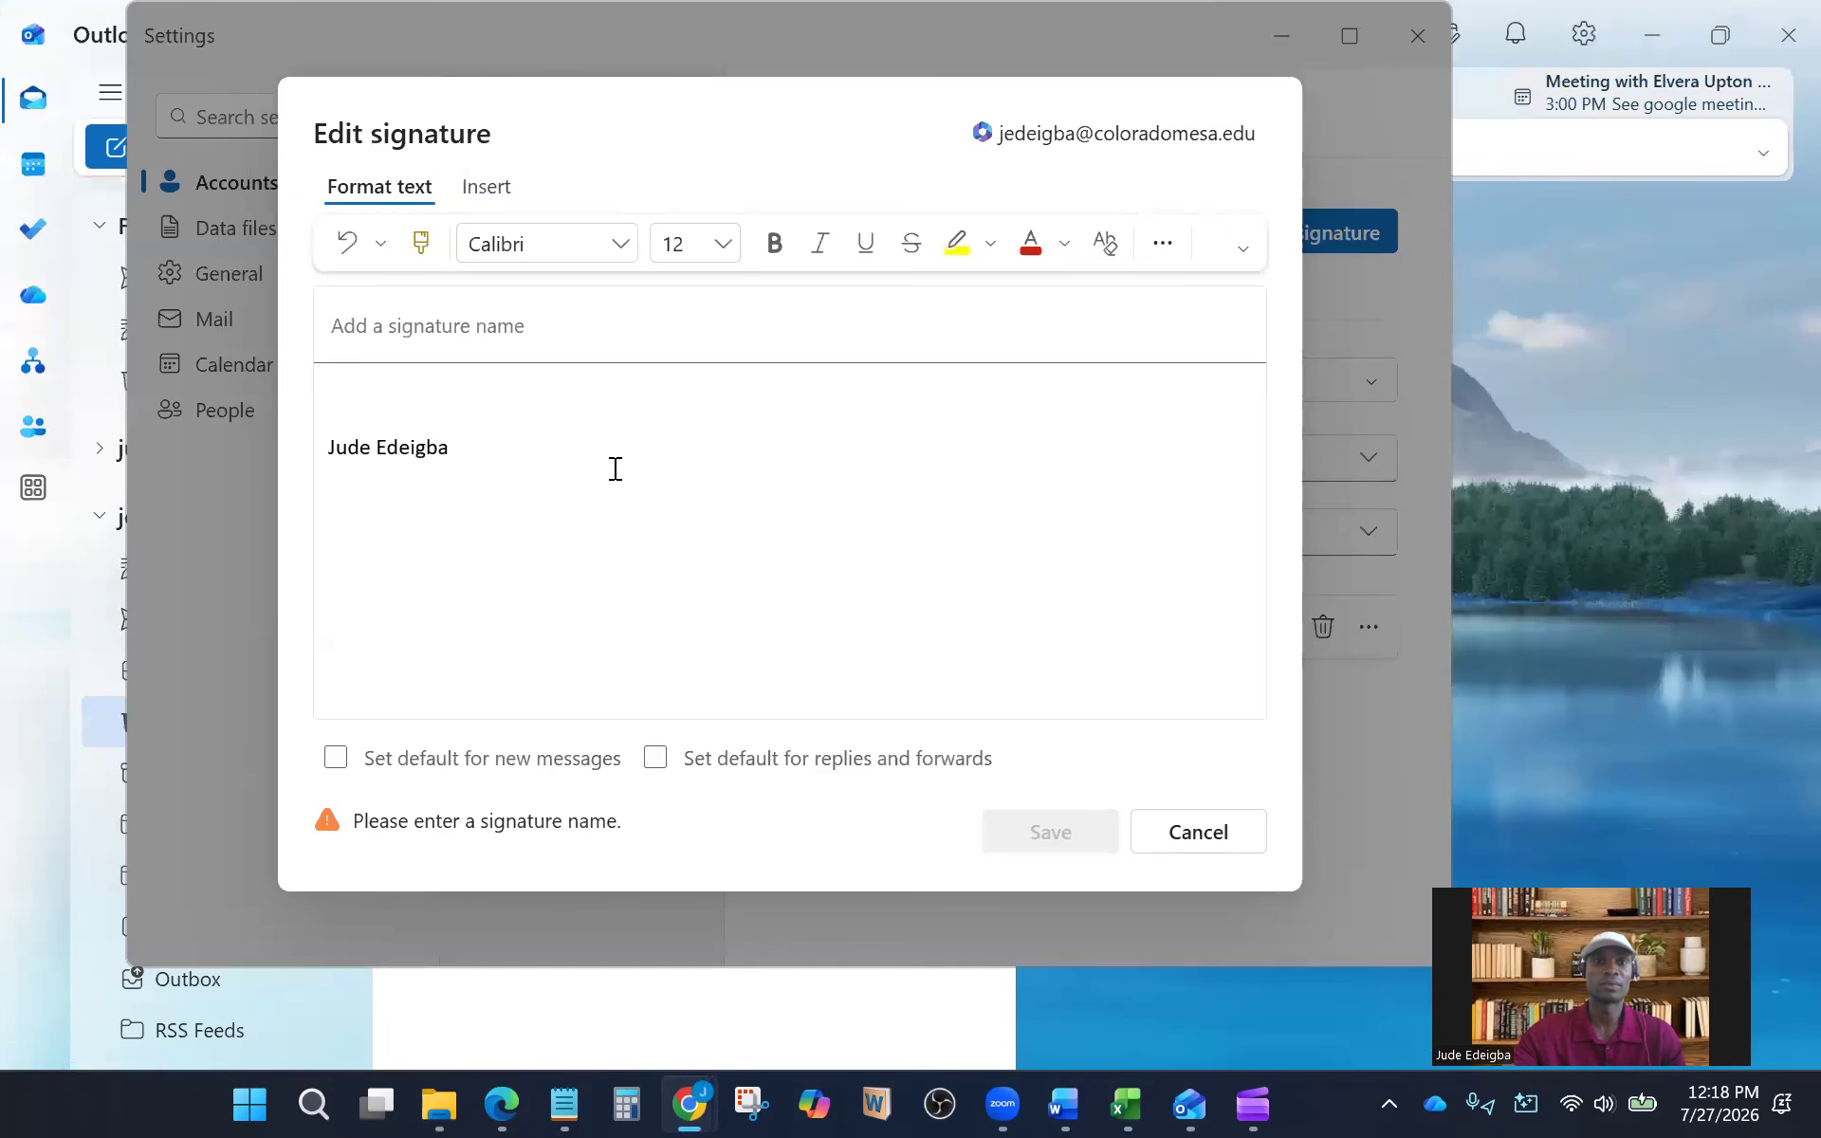
{"action": "right_click", "coordinate": [393, 524]}
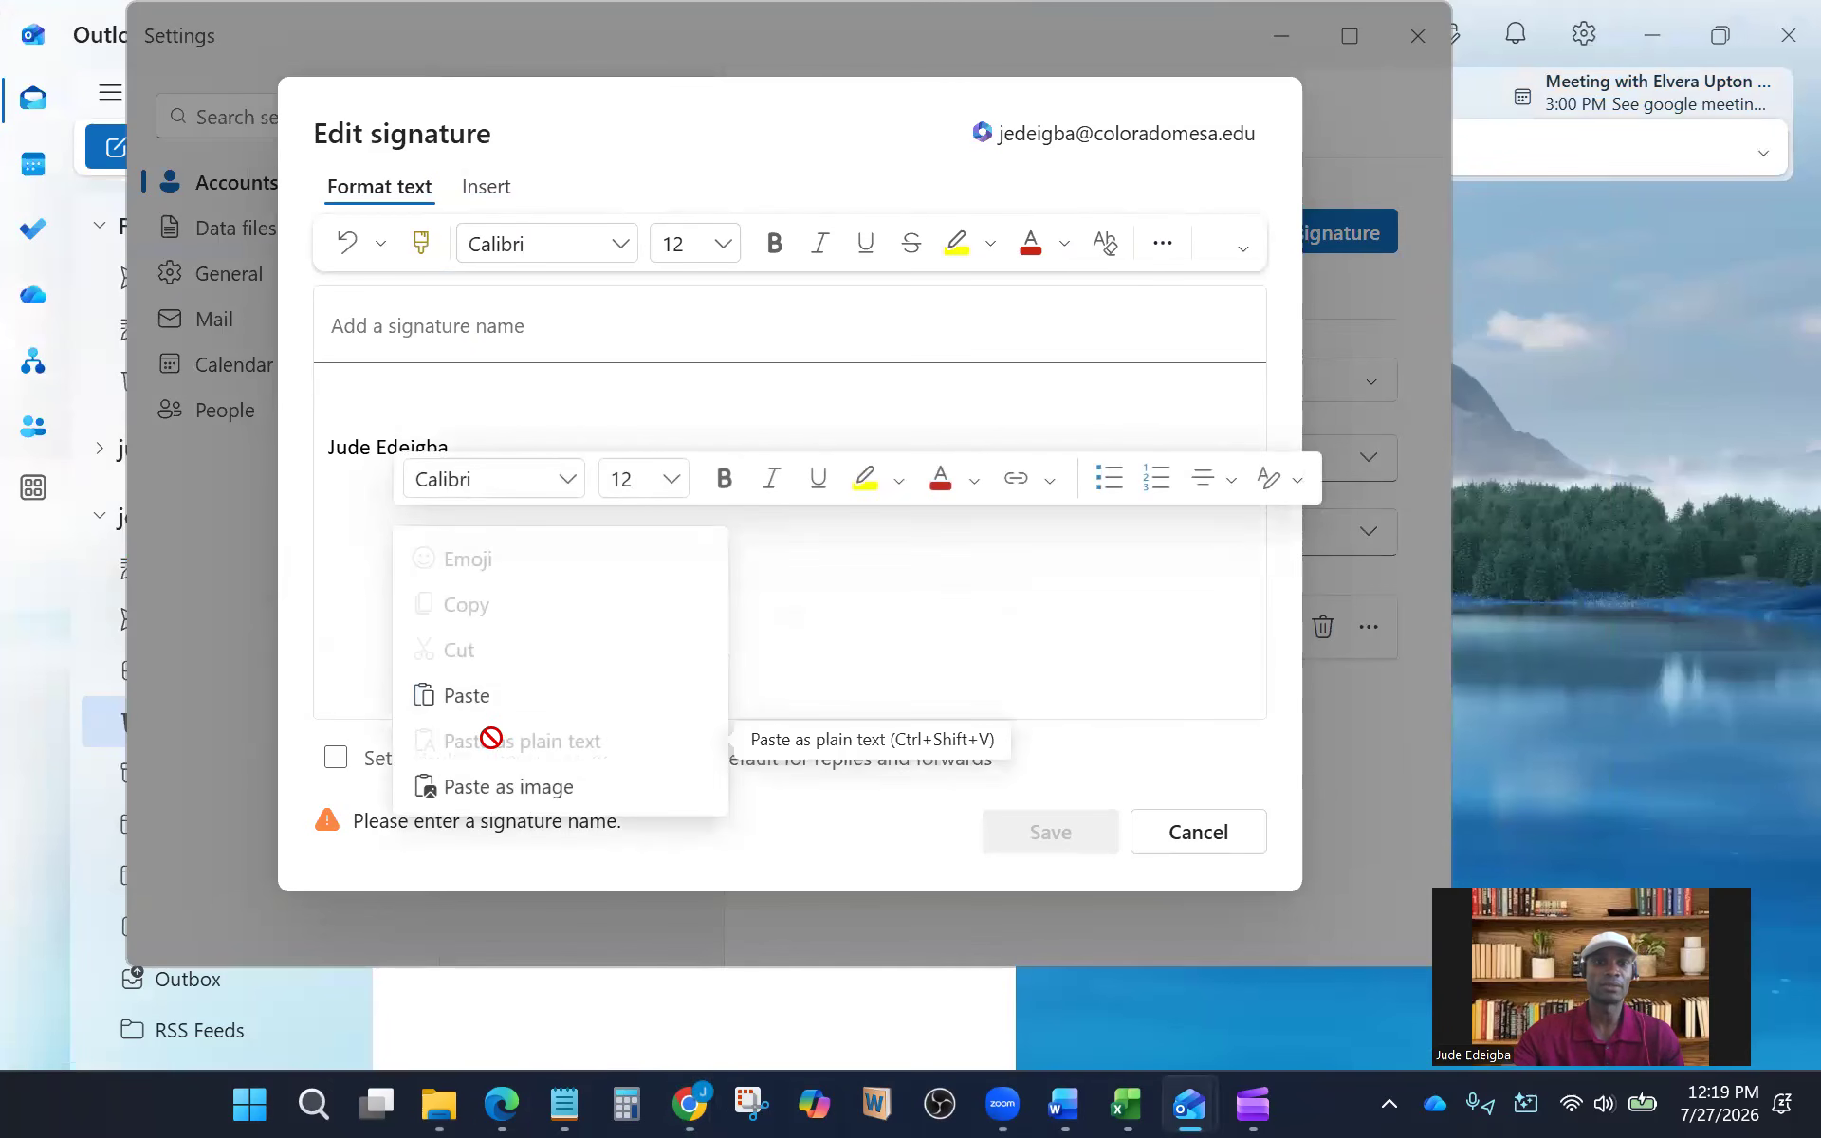
{"action": "left_click", "coordinate": [429, 695]}
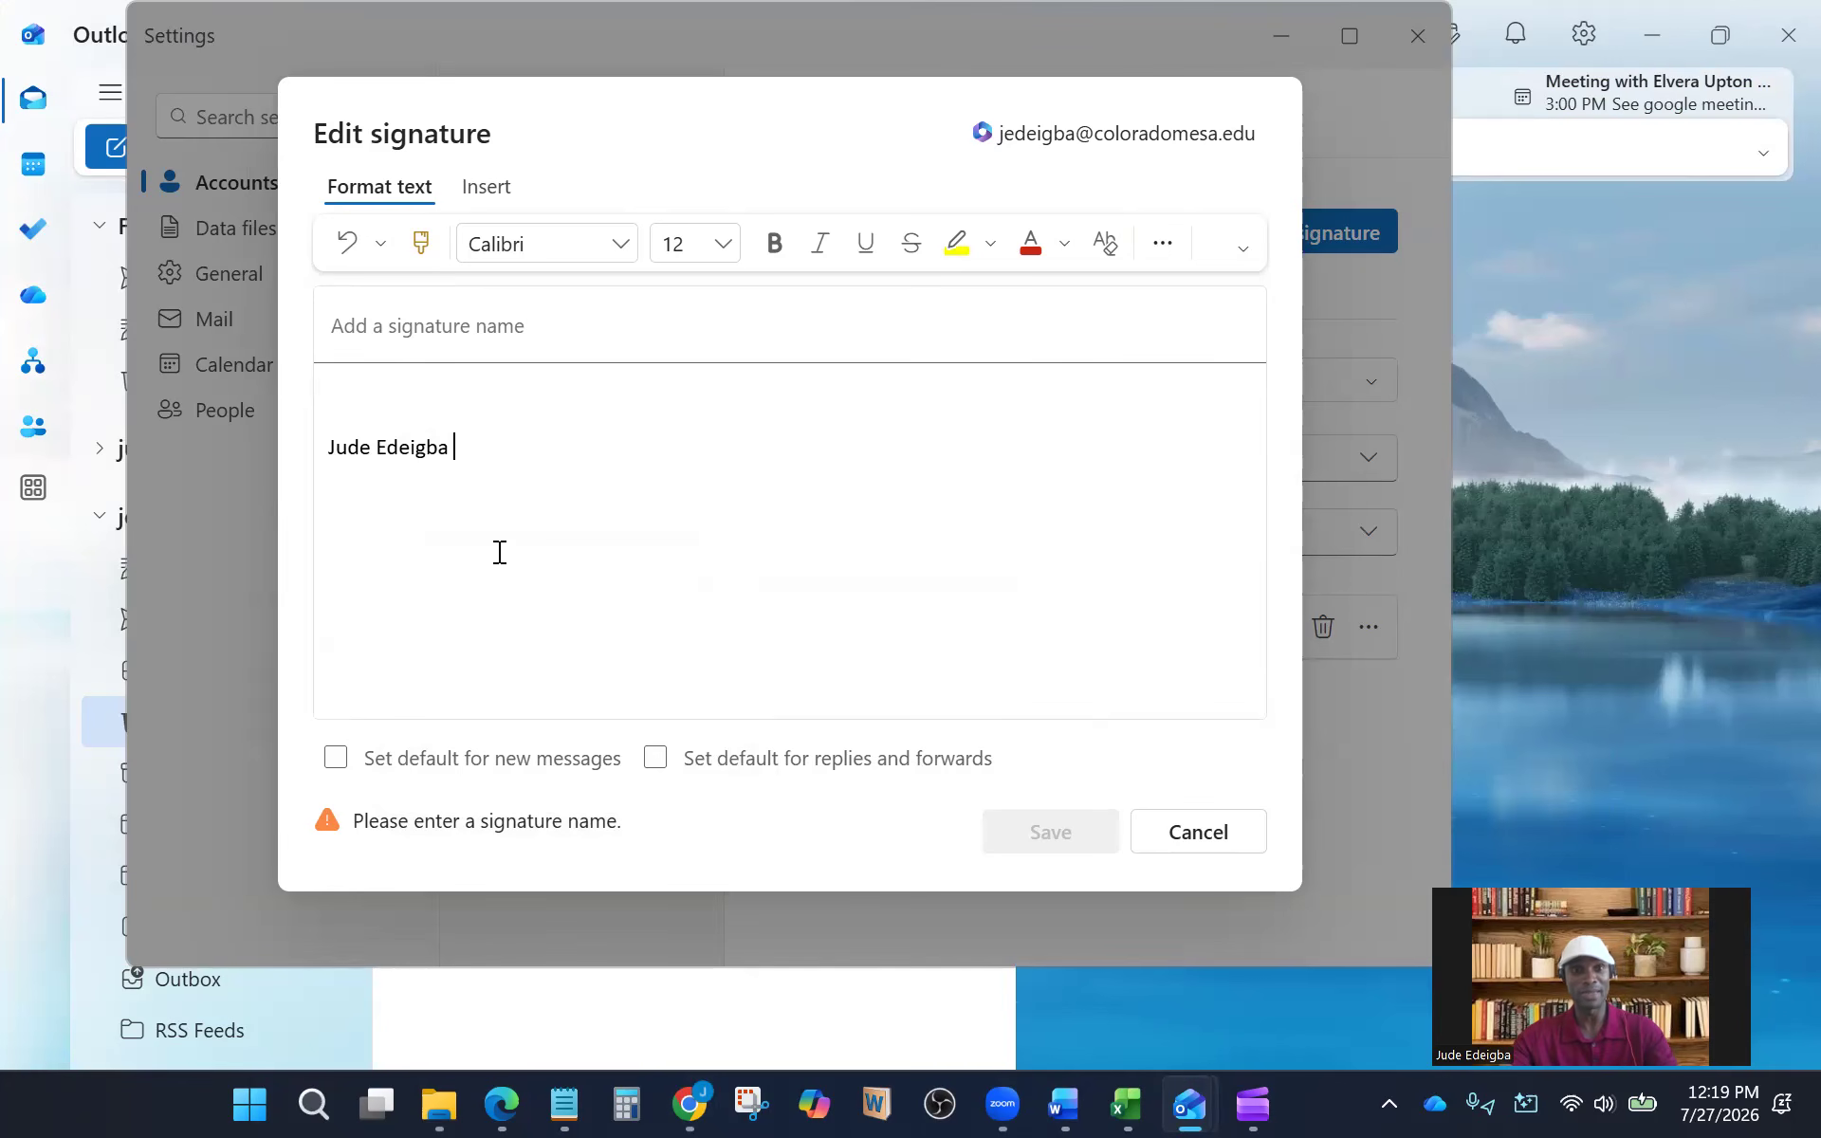
{"action": "key", "text": "Return"}
{"action": "key", "text": "Return"}
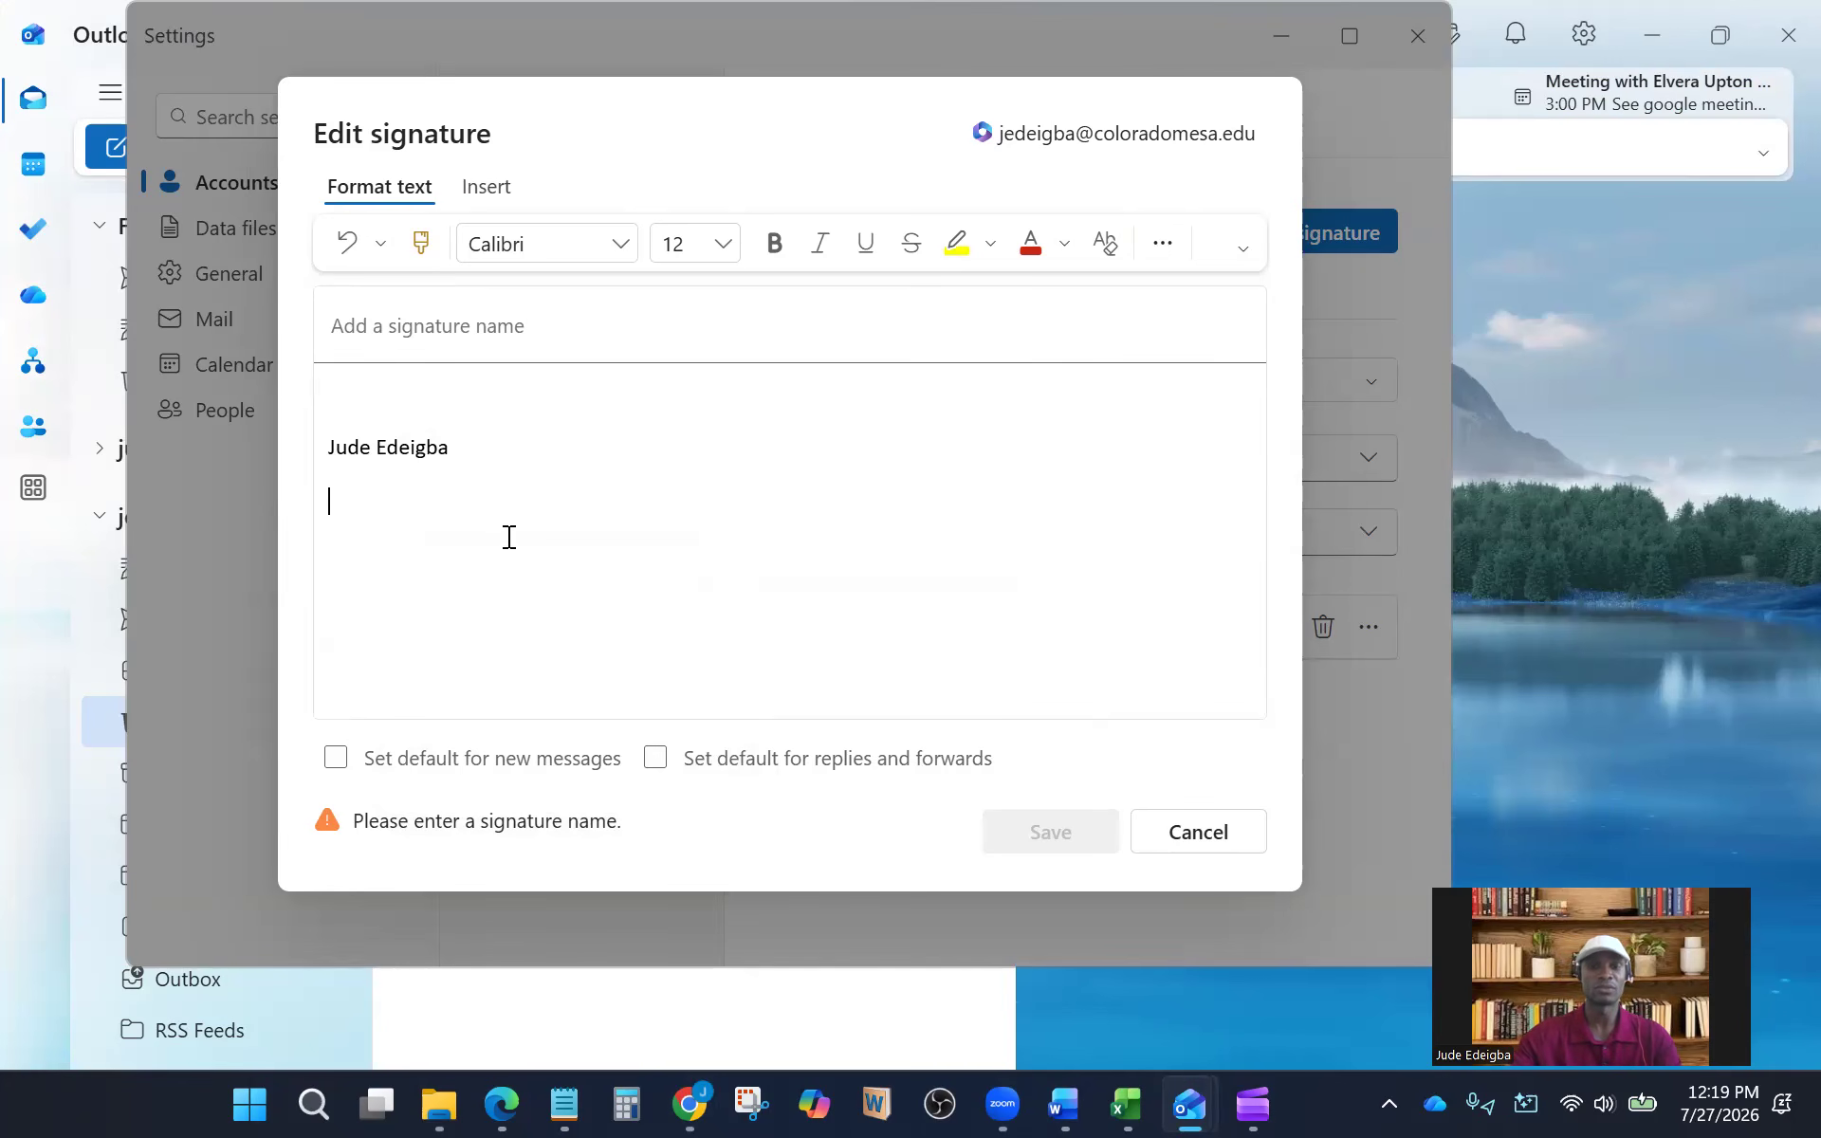
{"action": "key", "text": "BackSpace"}
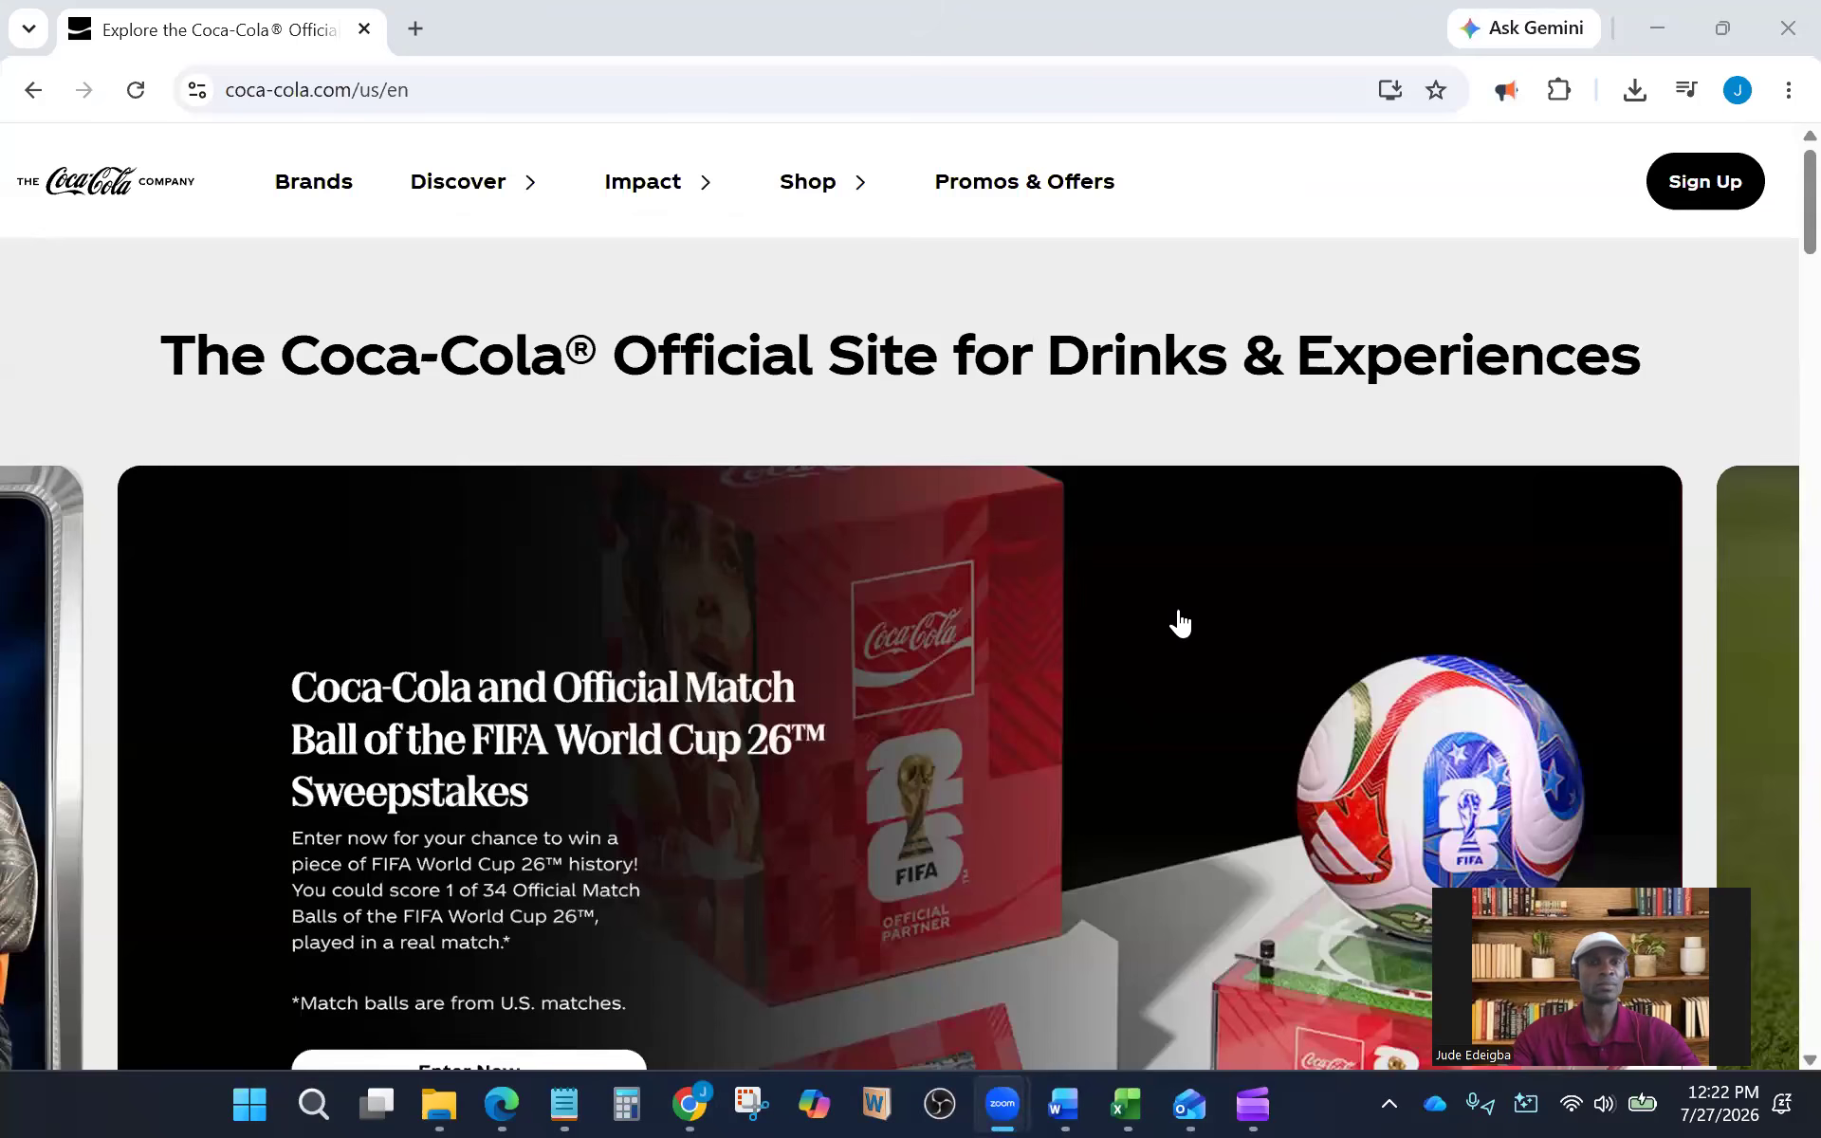
{"action": "mouse_move", "coordinate": [384, 202]}
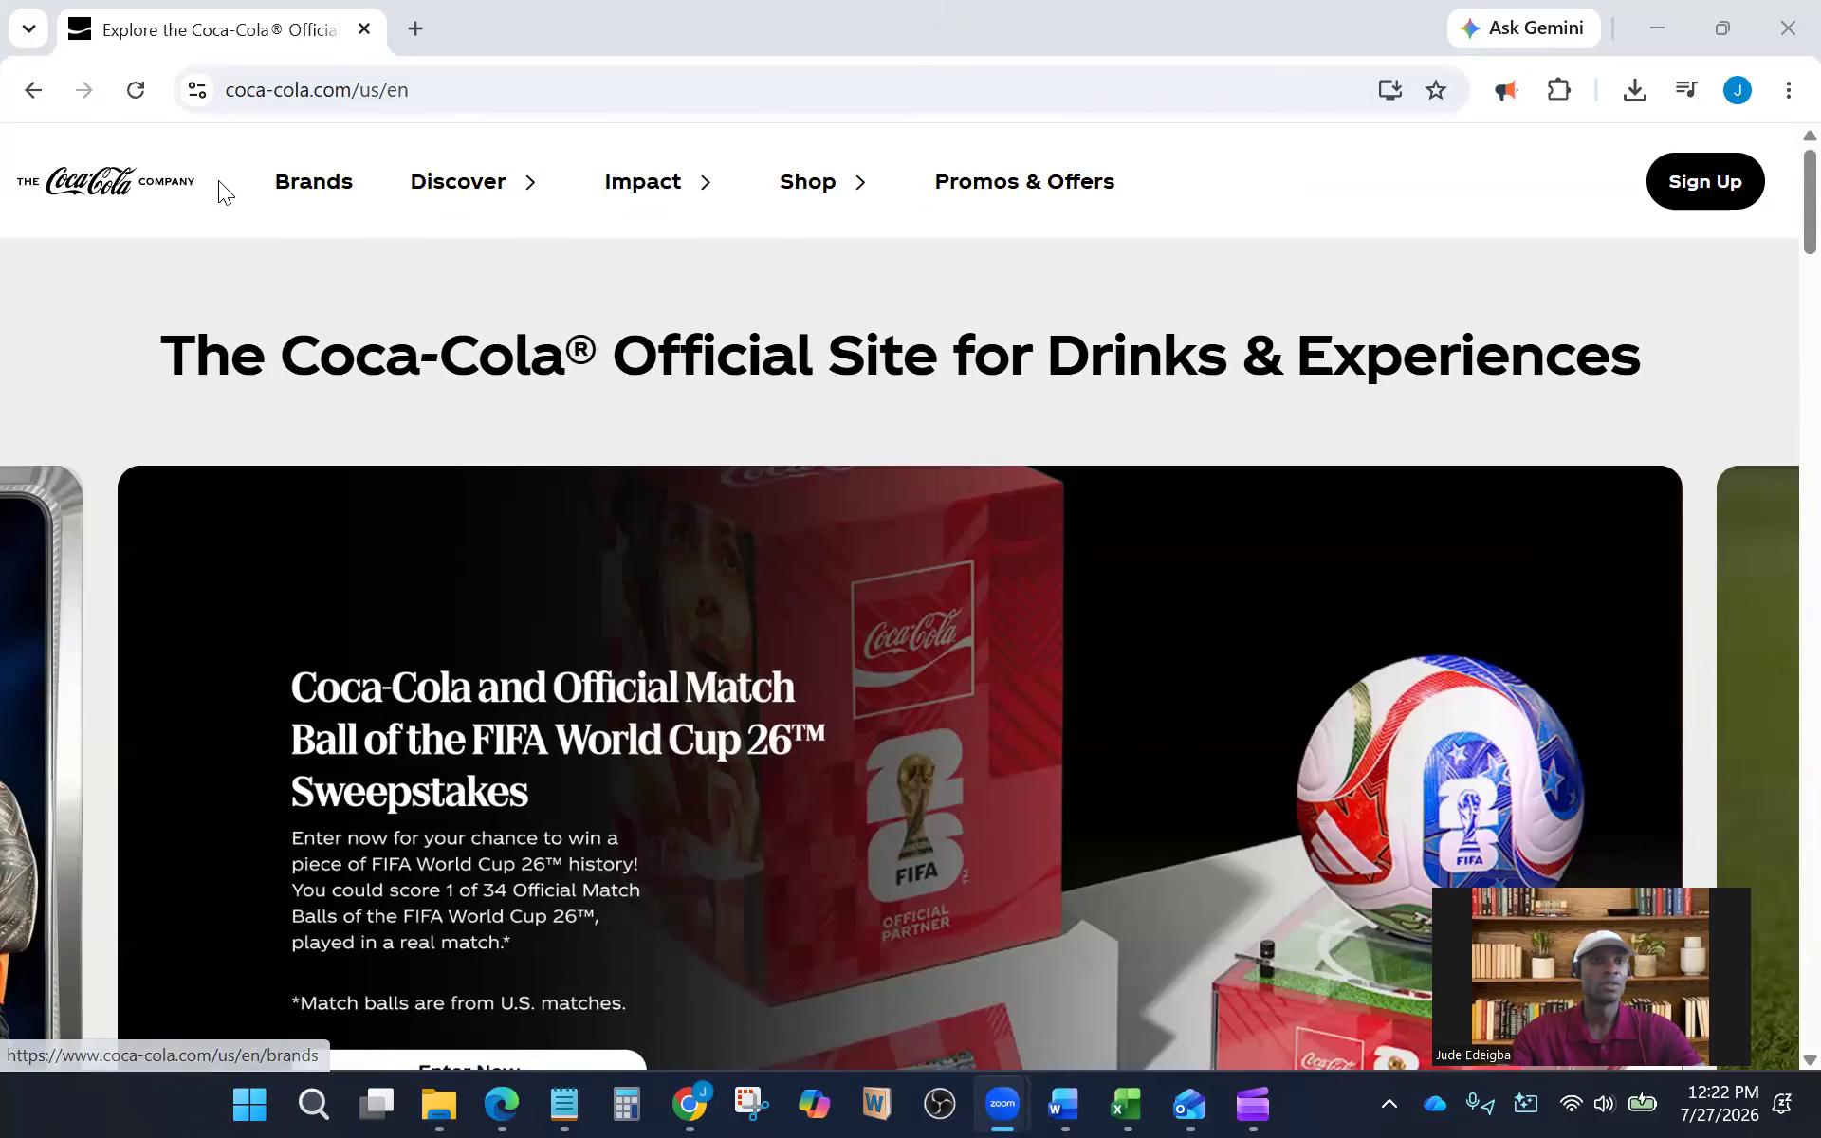
{"action": "right_click", "coordinate": [108, 199]}
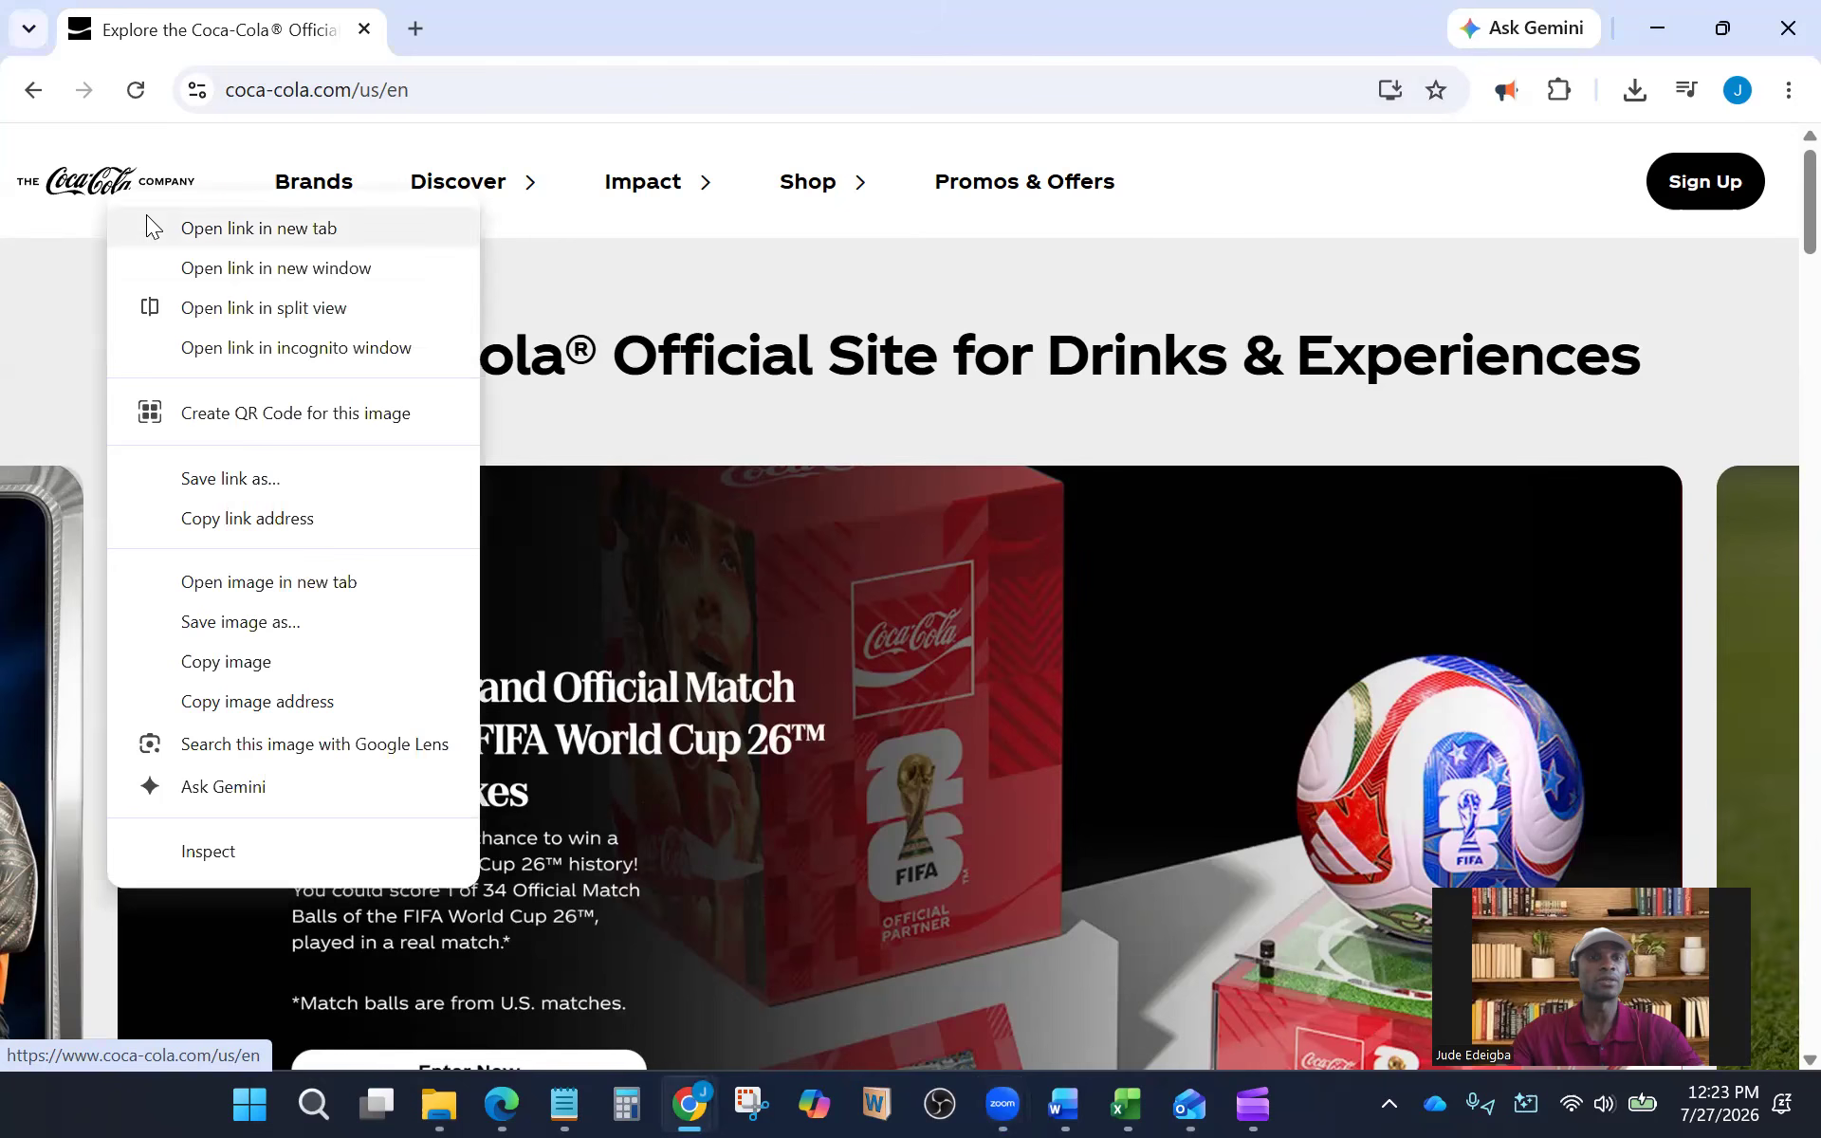
{"action": "left_click", "coordinate": [237, 628]}
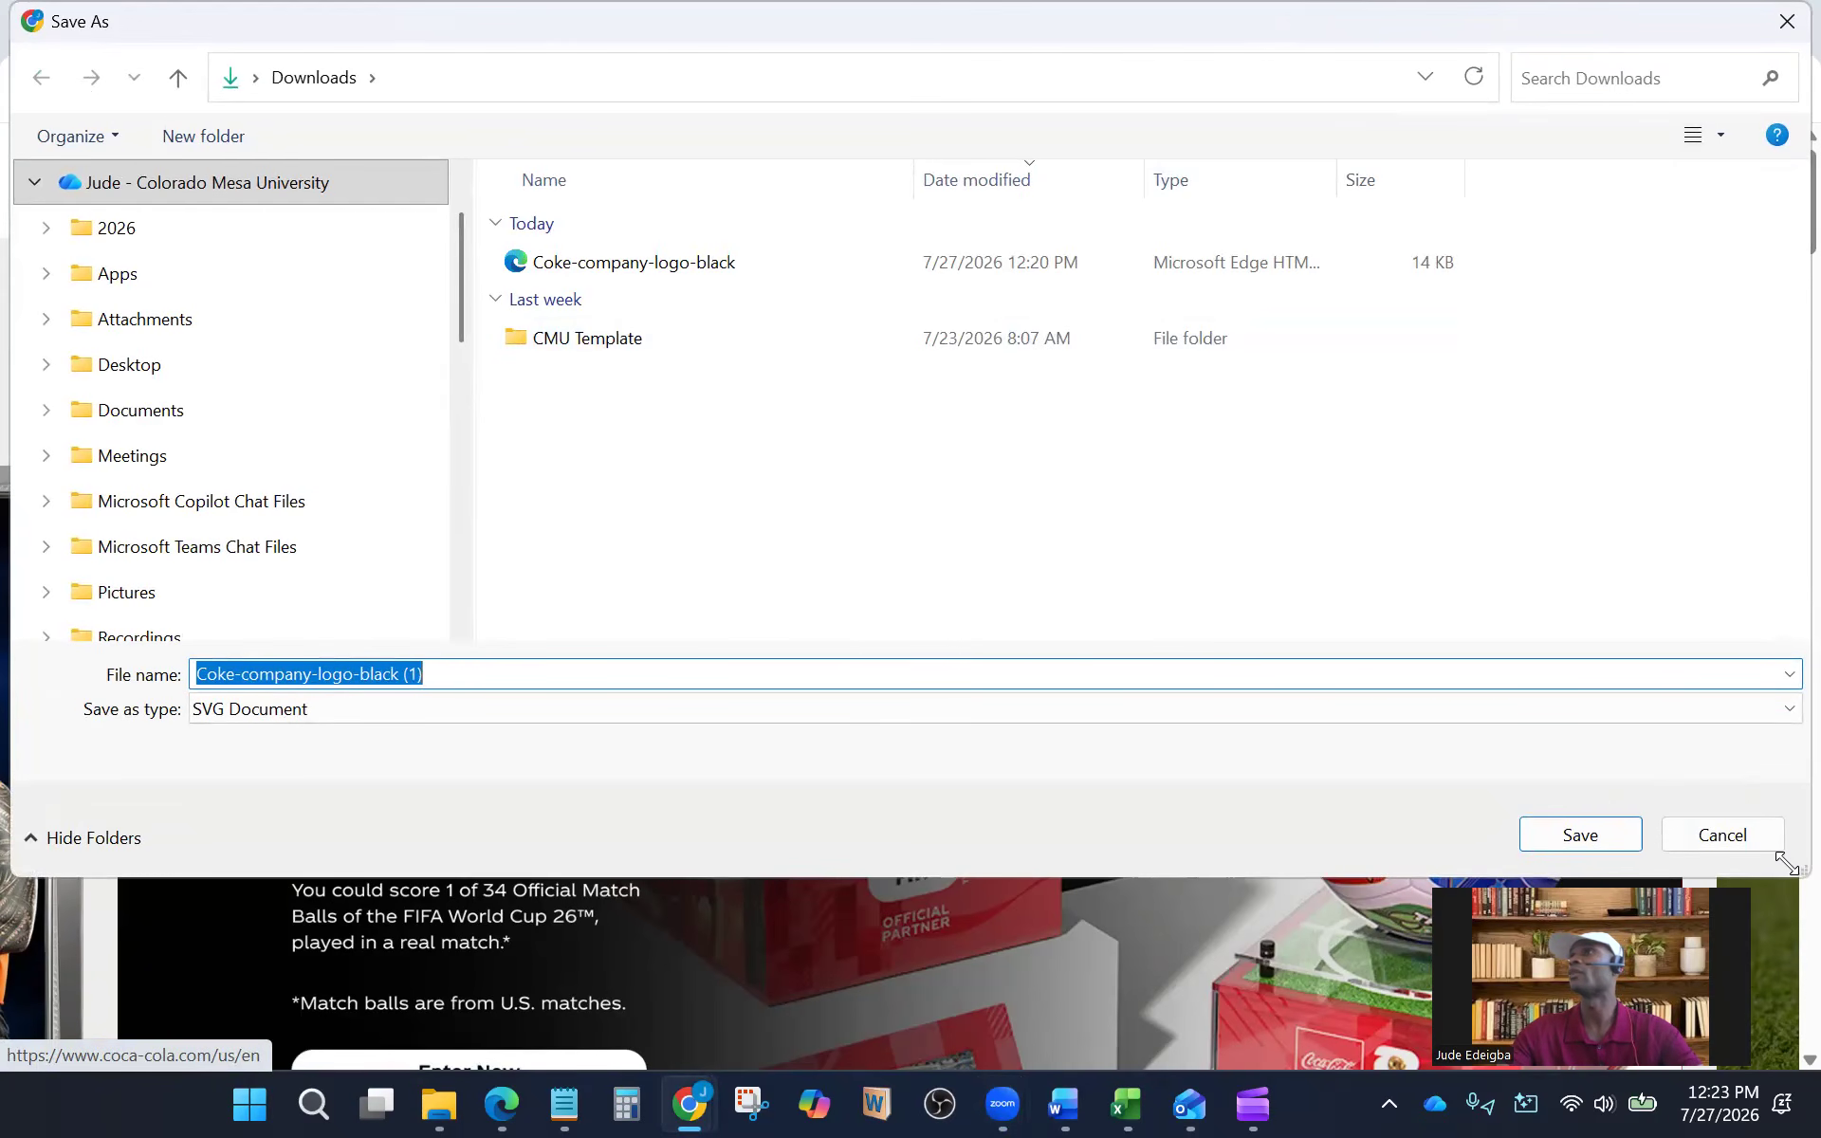
{"action": "left_click_drag", "start_coordinate": [1787, 865], "coordinate": [877, 922]}
{"action": "left_click_drag", "start_coordinate": [469, 488], "coordinate": [82, 520]}
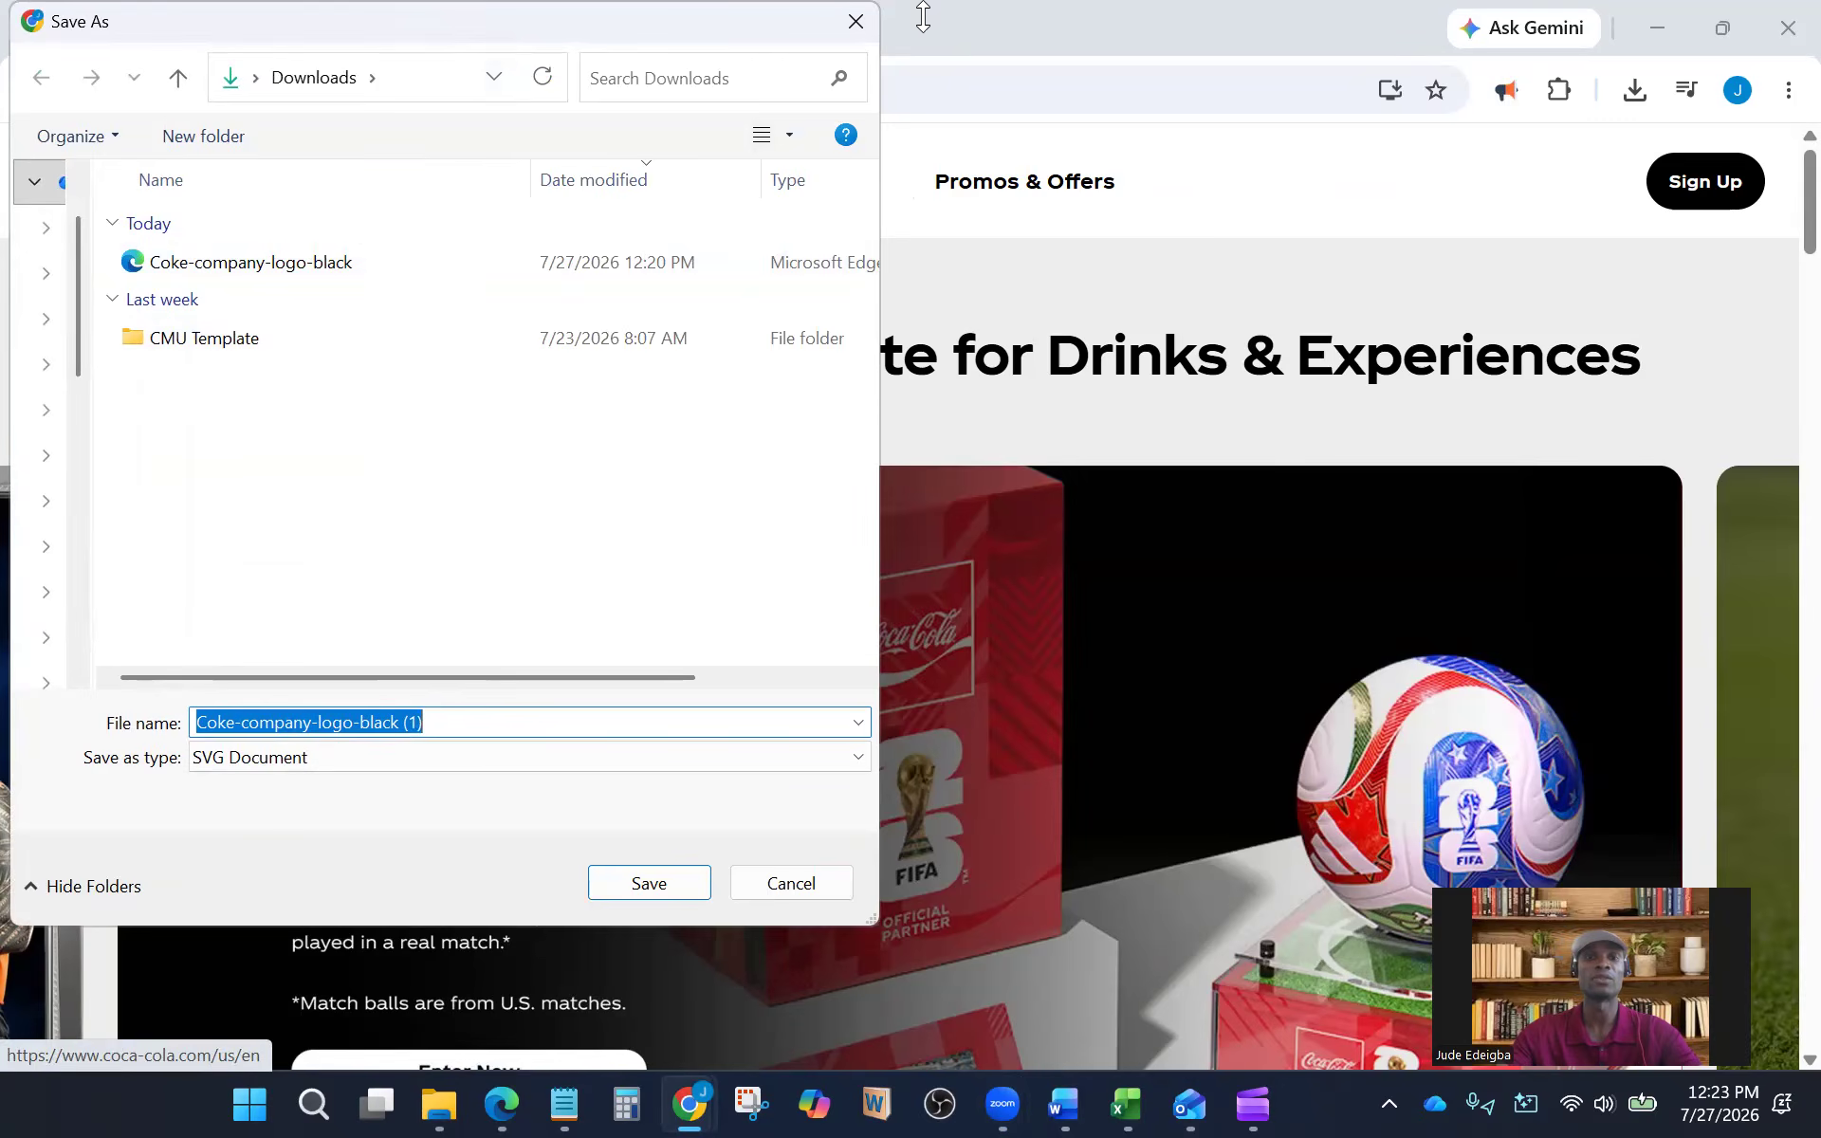
{"action": "left_click_drag", "start_coordinate": [494, 36], "coordinate": [887, 36]}
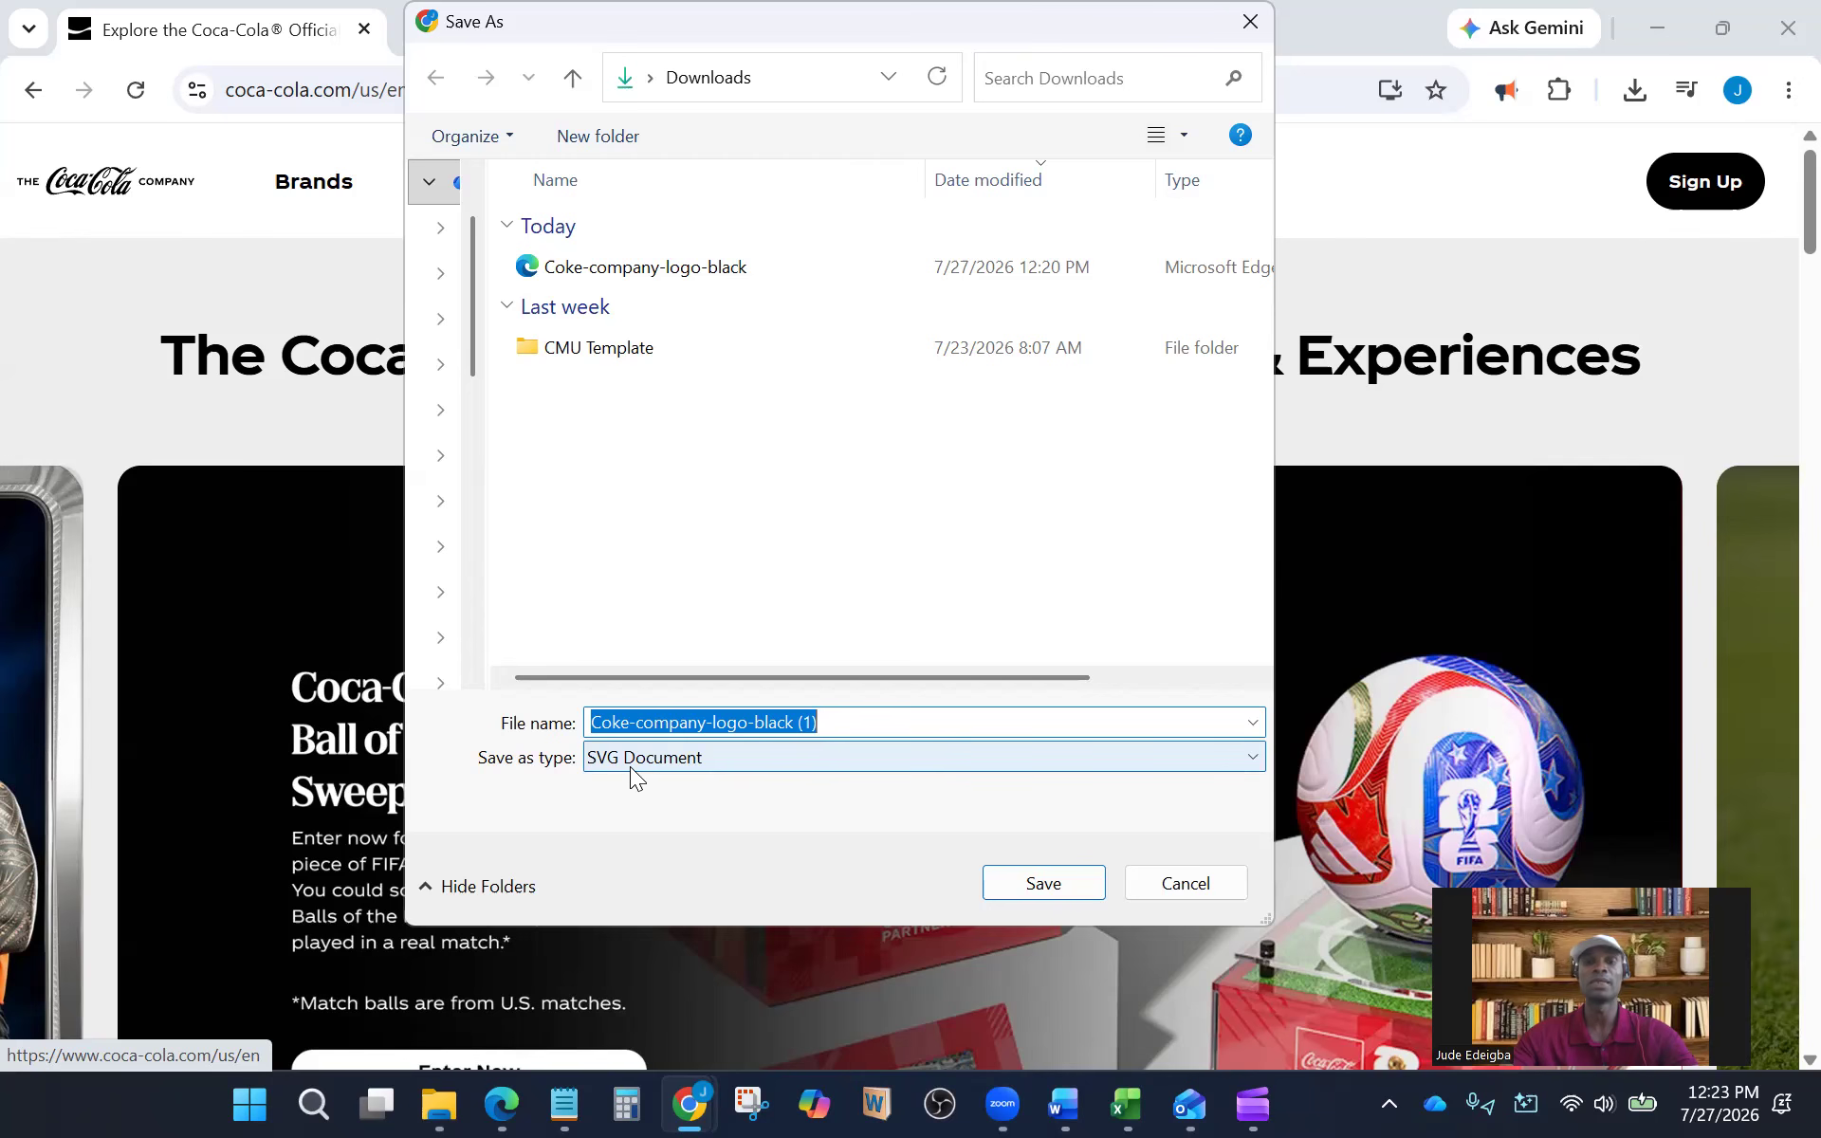
{"action": "left_click", "coordinate": [741, 764]}
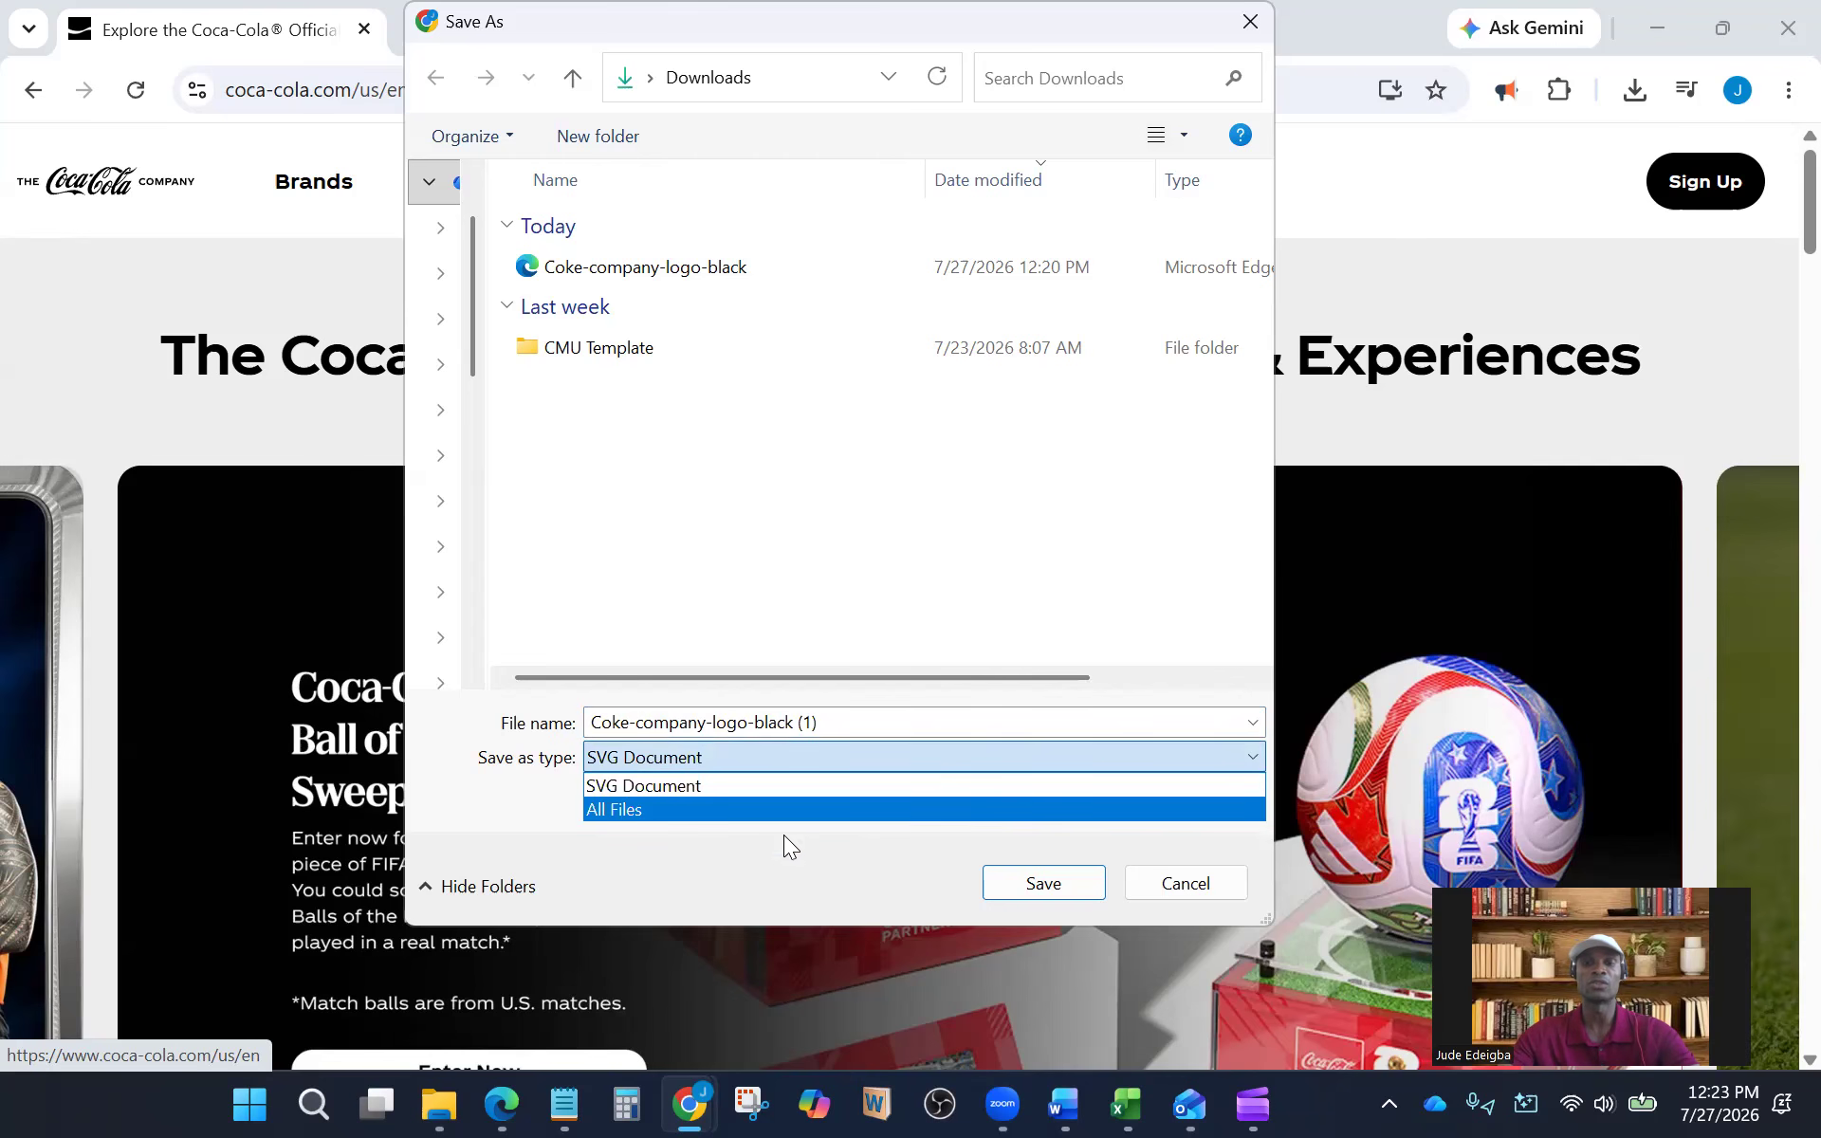
{"action": "left_click", "coordinate": [1174, 892]}
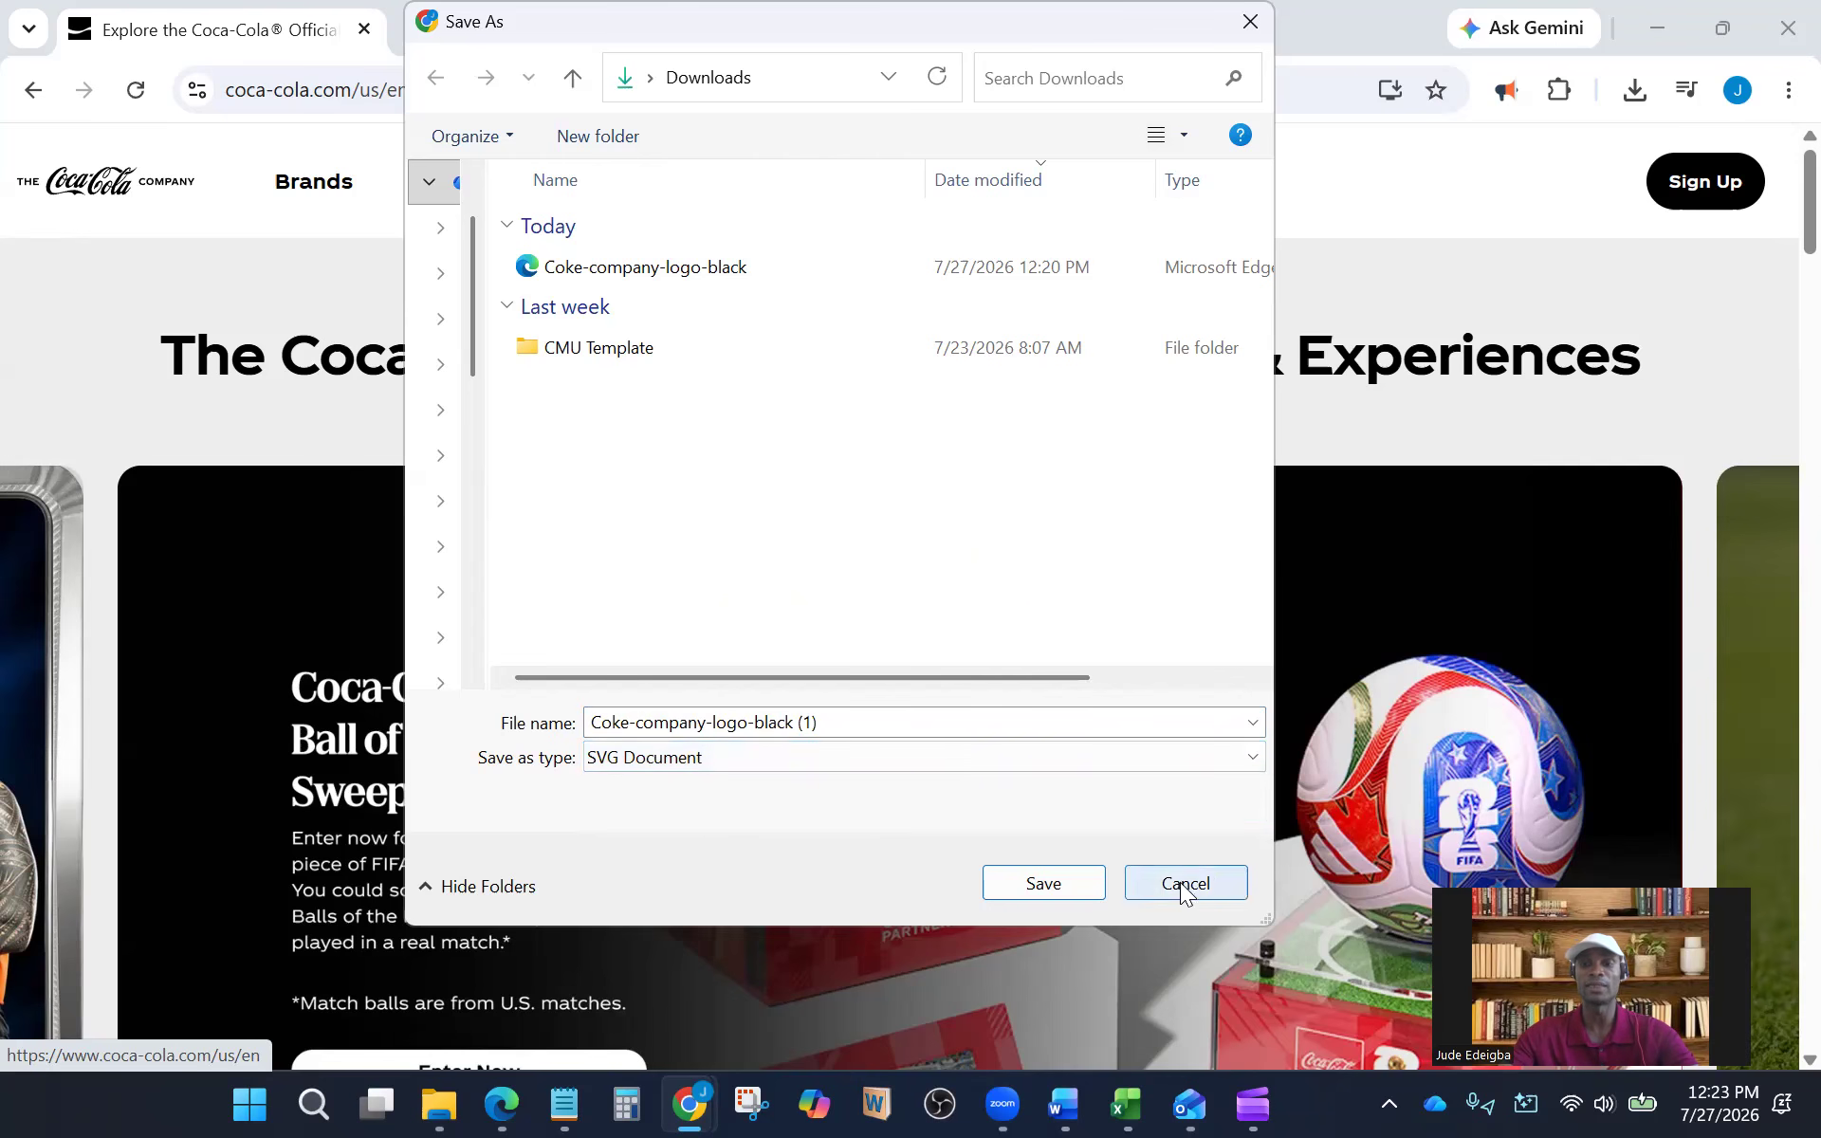
{"action": "left_click", "coordinate": [1180, 882]}
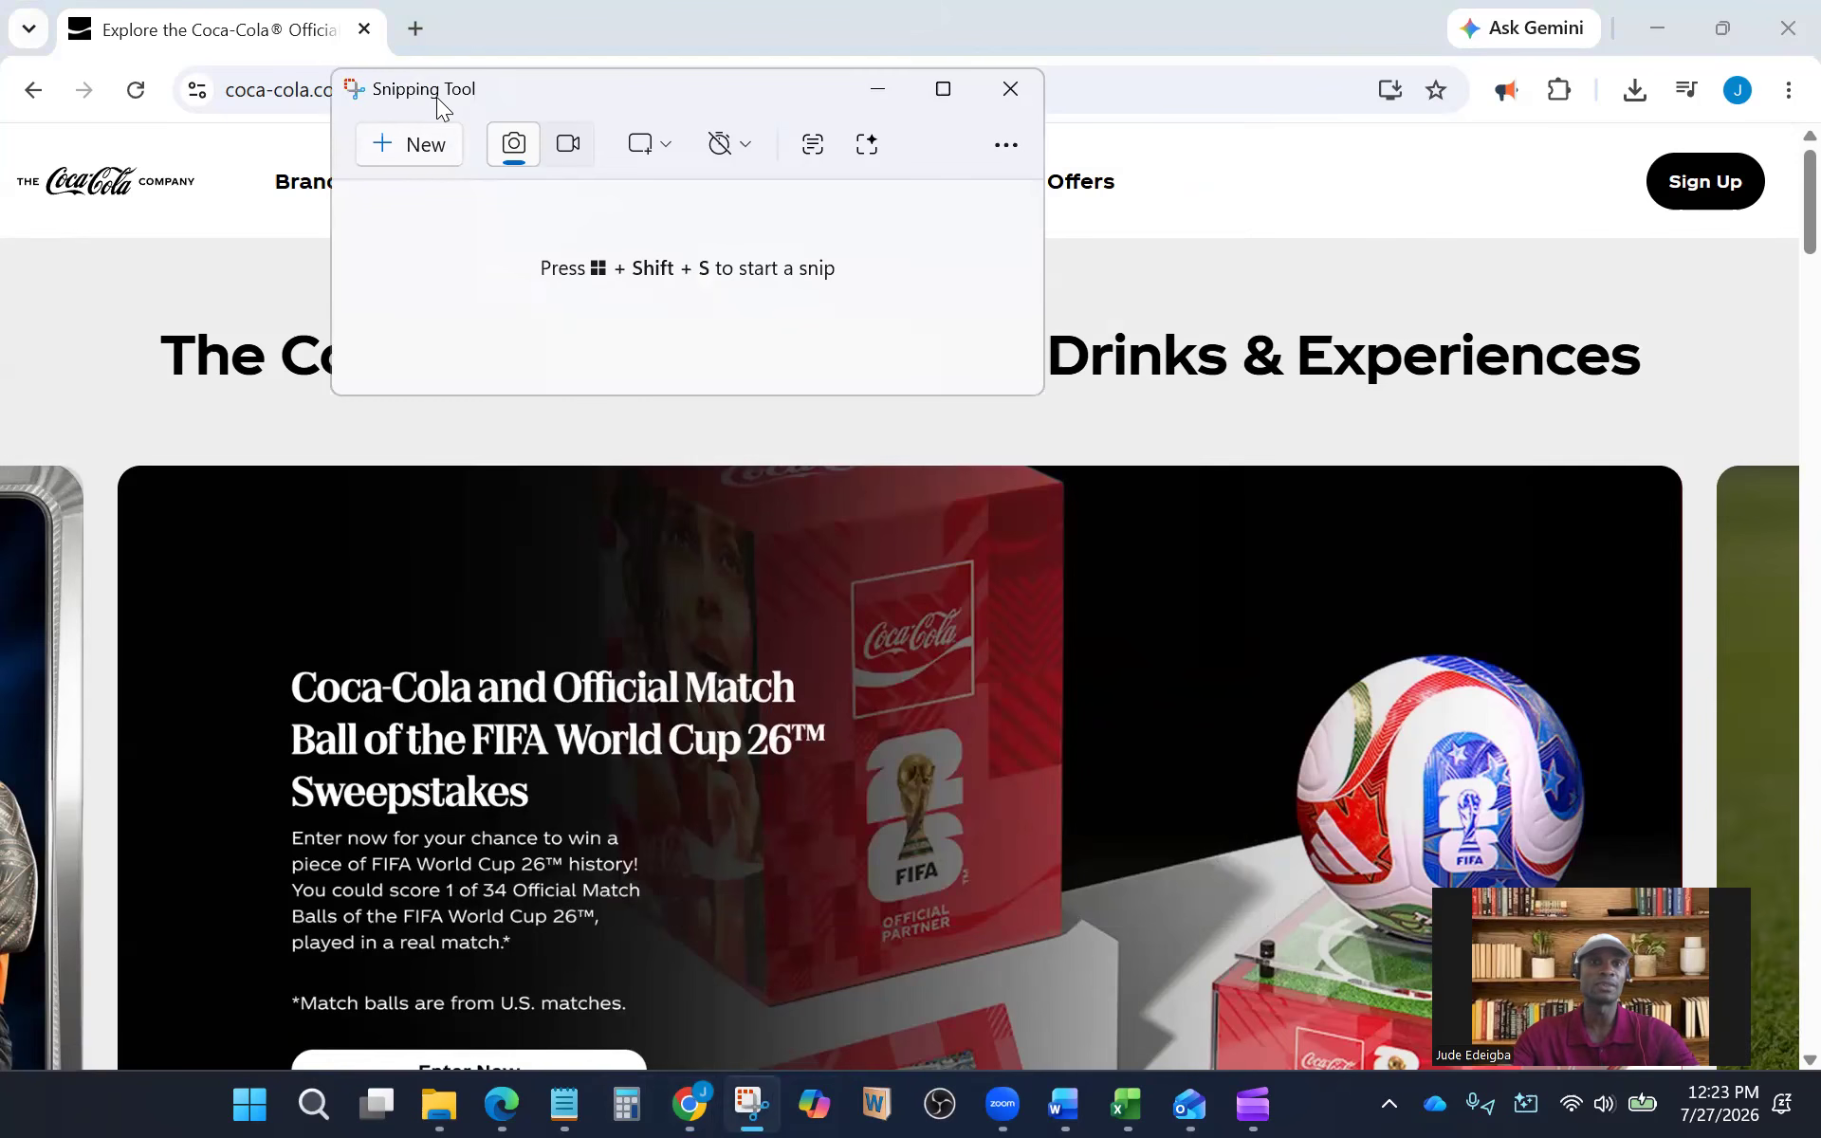
Switch to Snipping Tool, capture the Coca-Cola Company logo from the website header and maximize the window showing the snip
{"action": "left_click", "coordinate": [438, 156]}
{"action": "left_click_drag", "start_coordinate": [8, 142], "coordinate": [212, 209]}
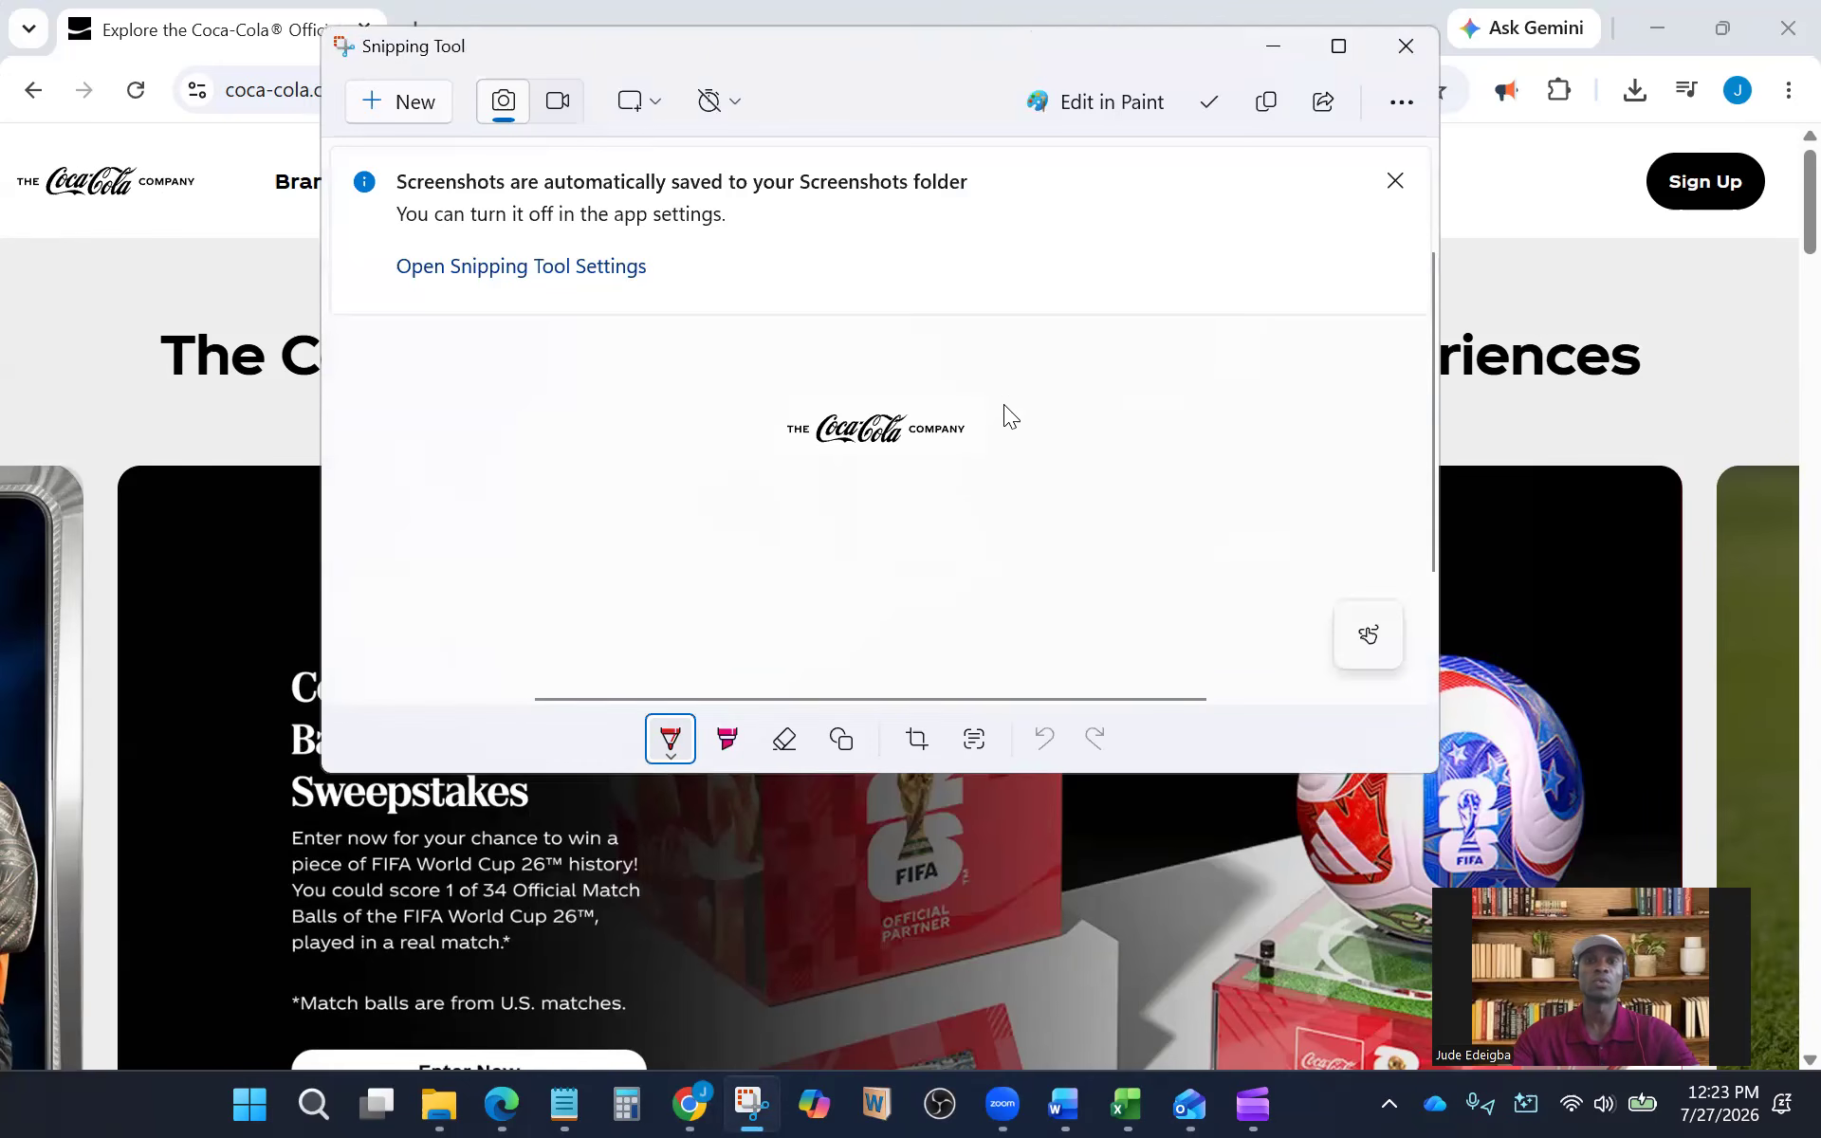
{"action": "left_click", "coordinate": [1334, 49]}
{"action": "left_click", "coordinate": [1774, 152]}
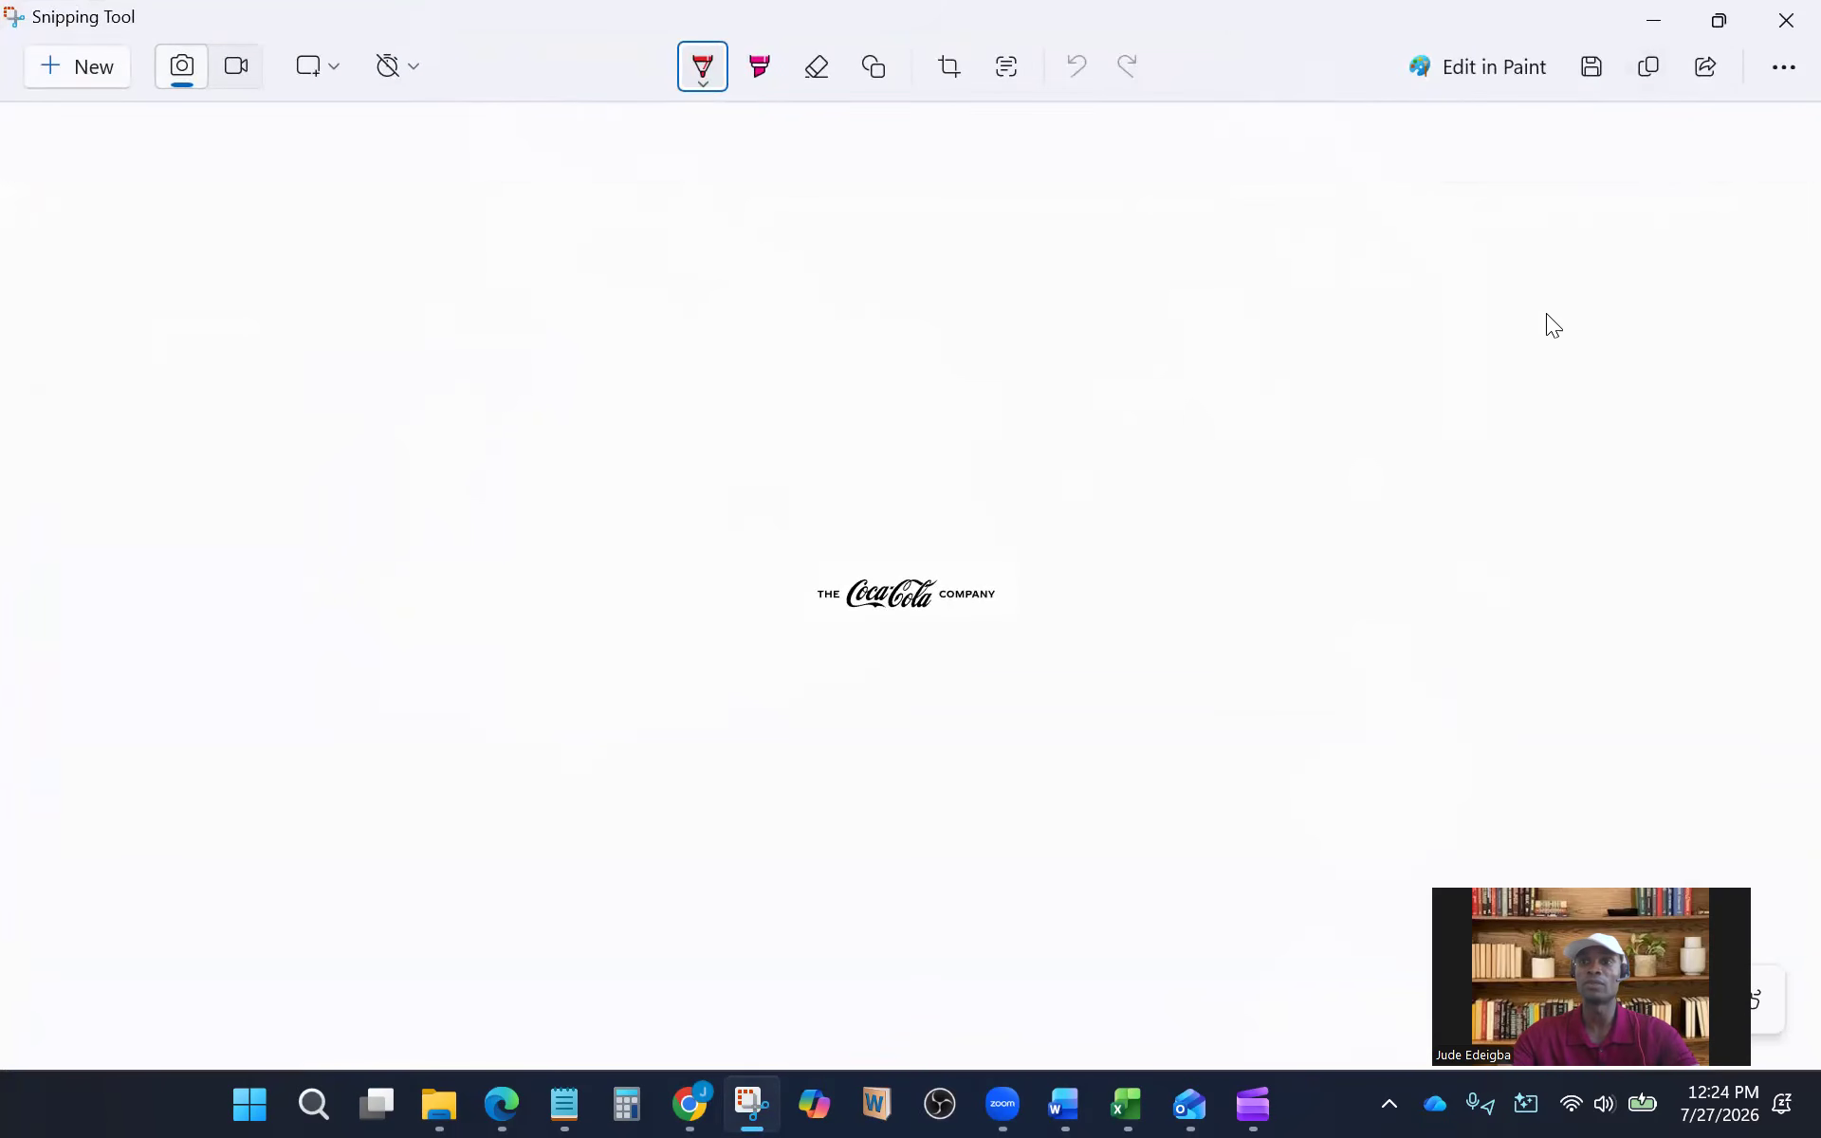
Copy the captured Coca-Cola Company logo from Snipping Tool without cropping it
{"action": "left_click", "coordinate": [950, 69]}
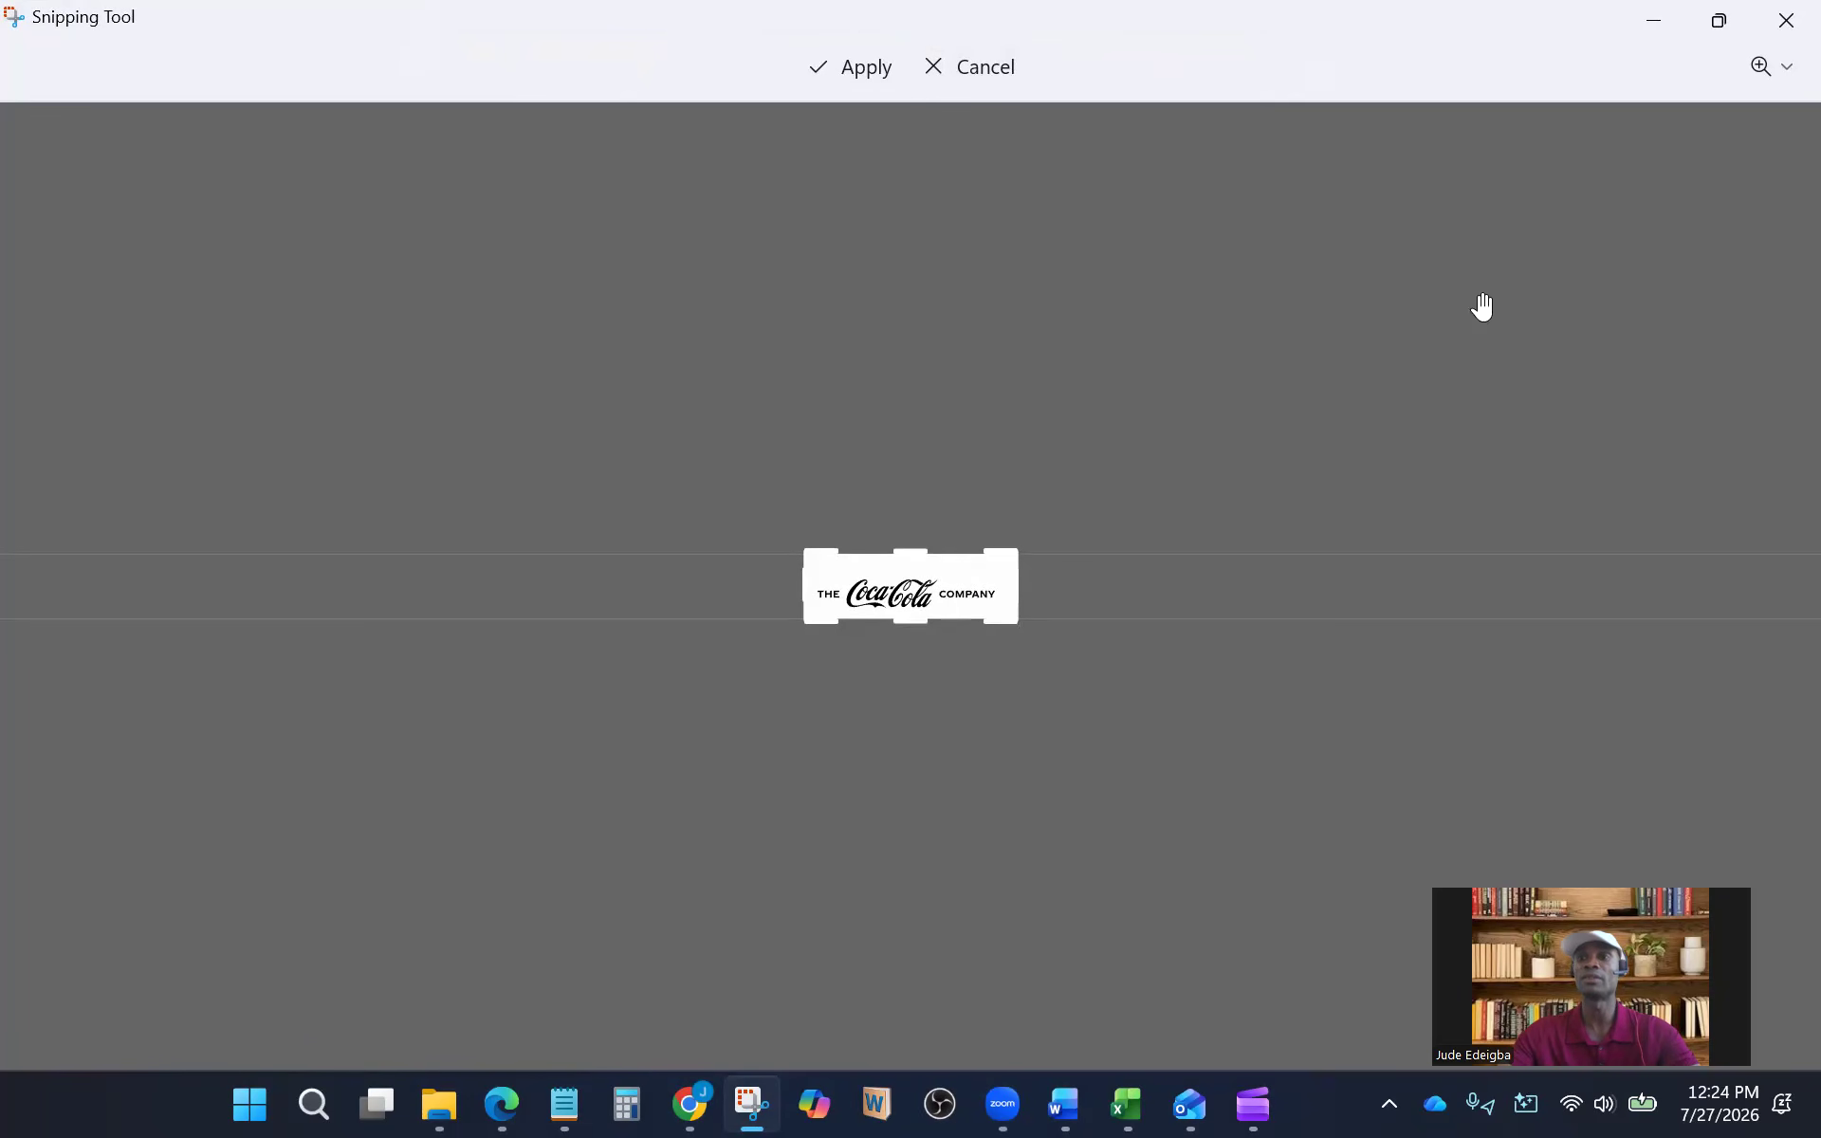
{"action": "left_click", "coordinate": [984, 69]}
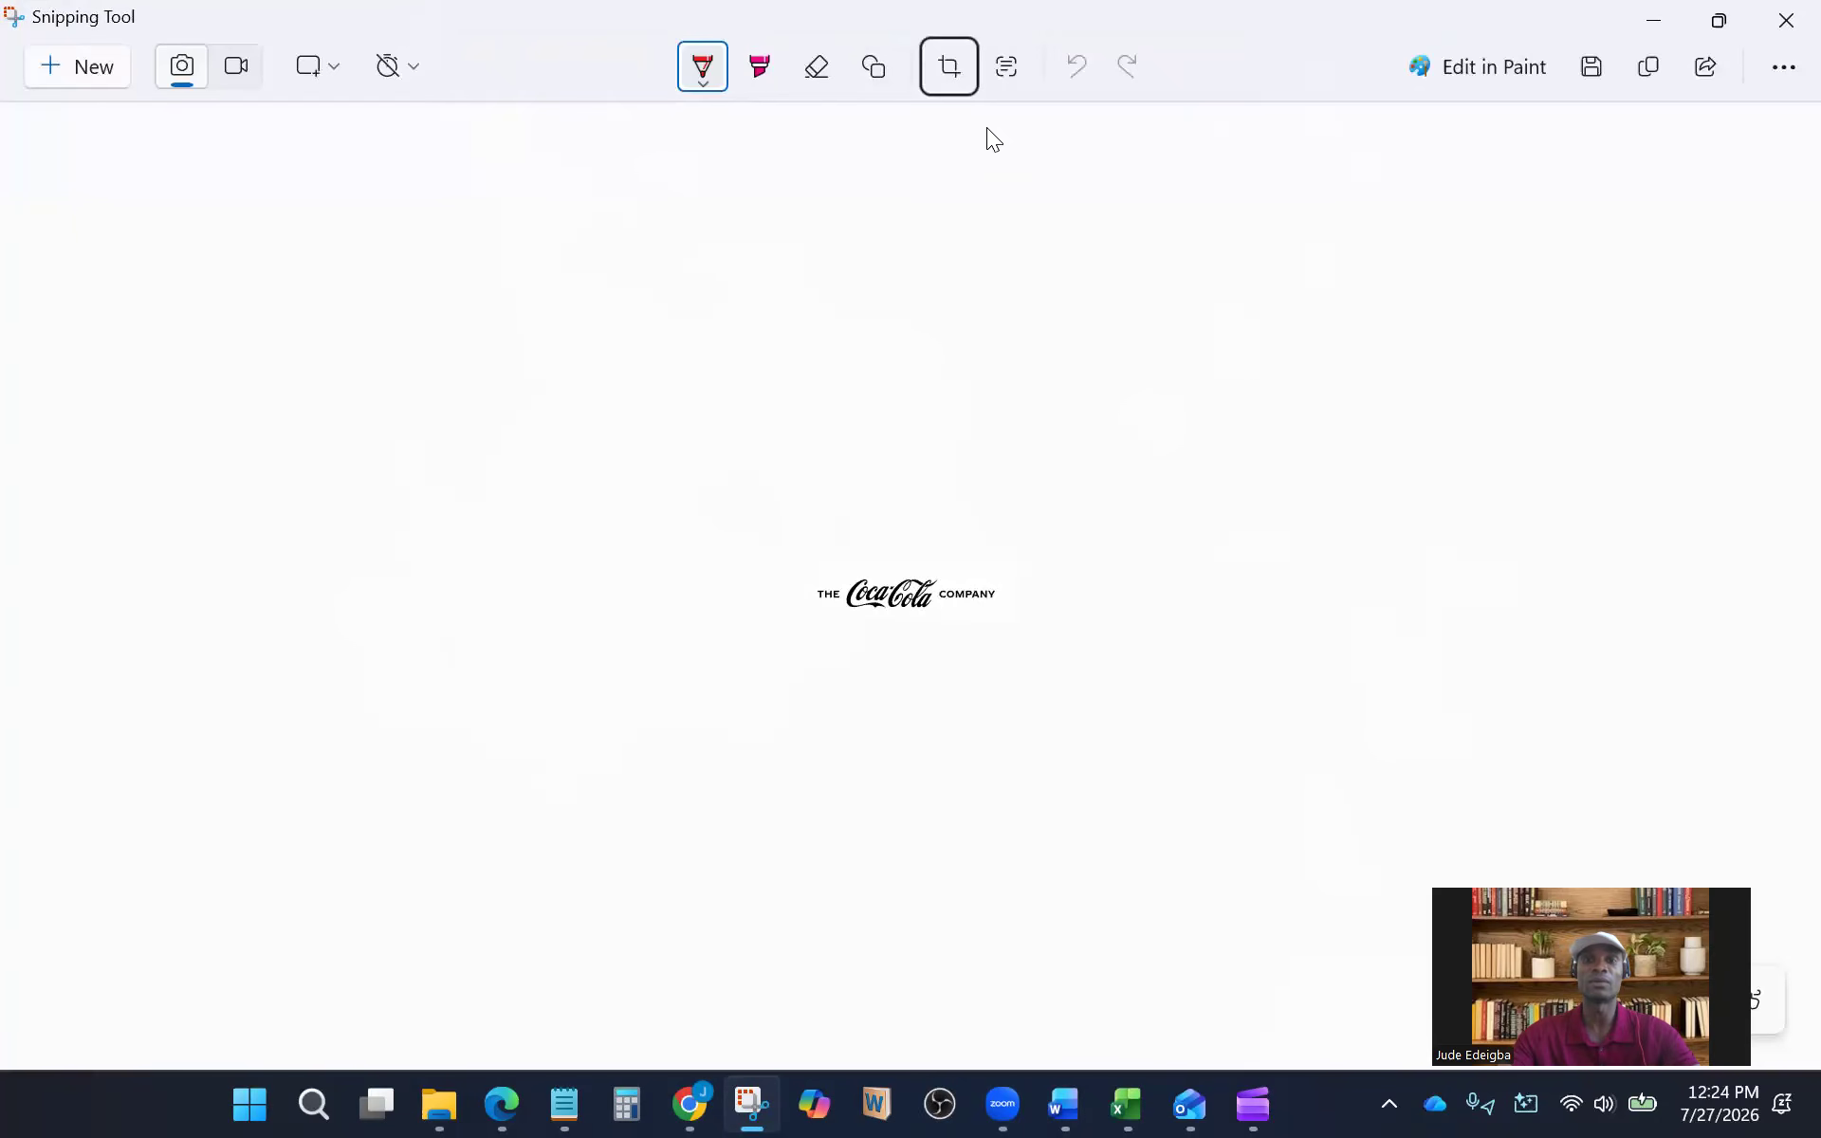
{"action": "right_click", "coordinate": [897, 603]}
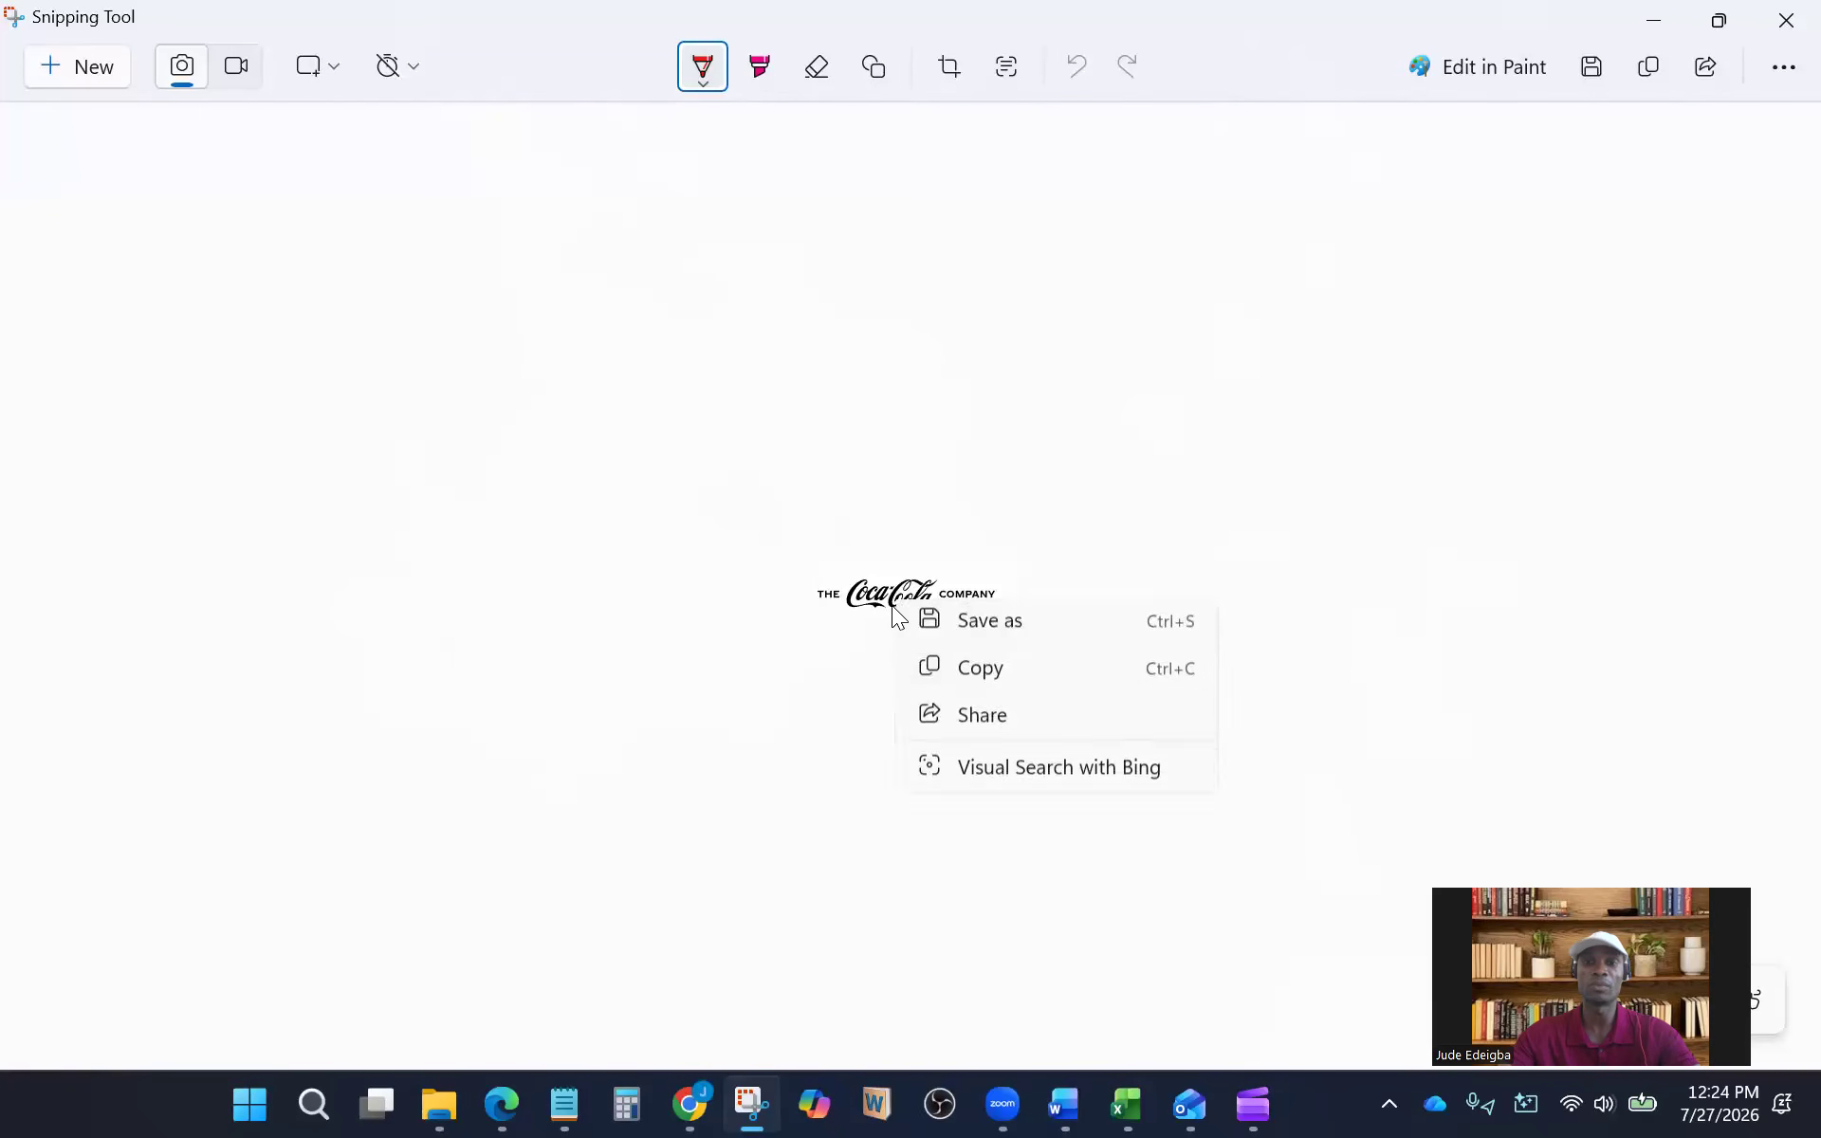
{"action": "left_click", "coordinate": [979, 680]}
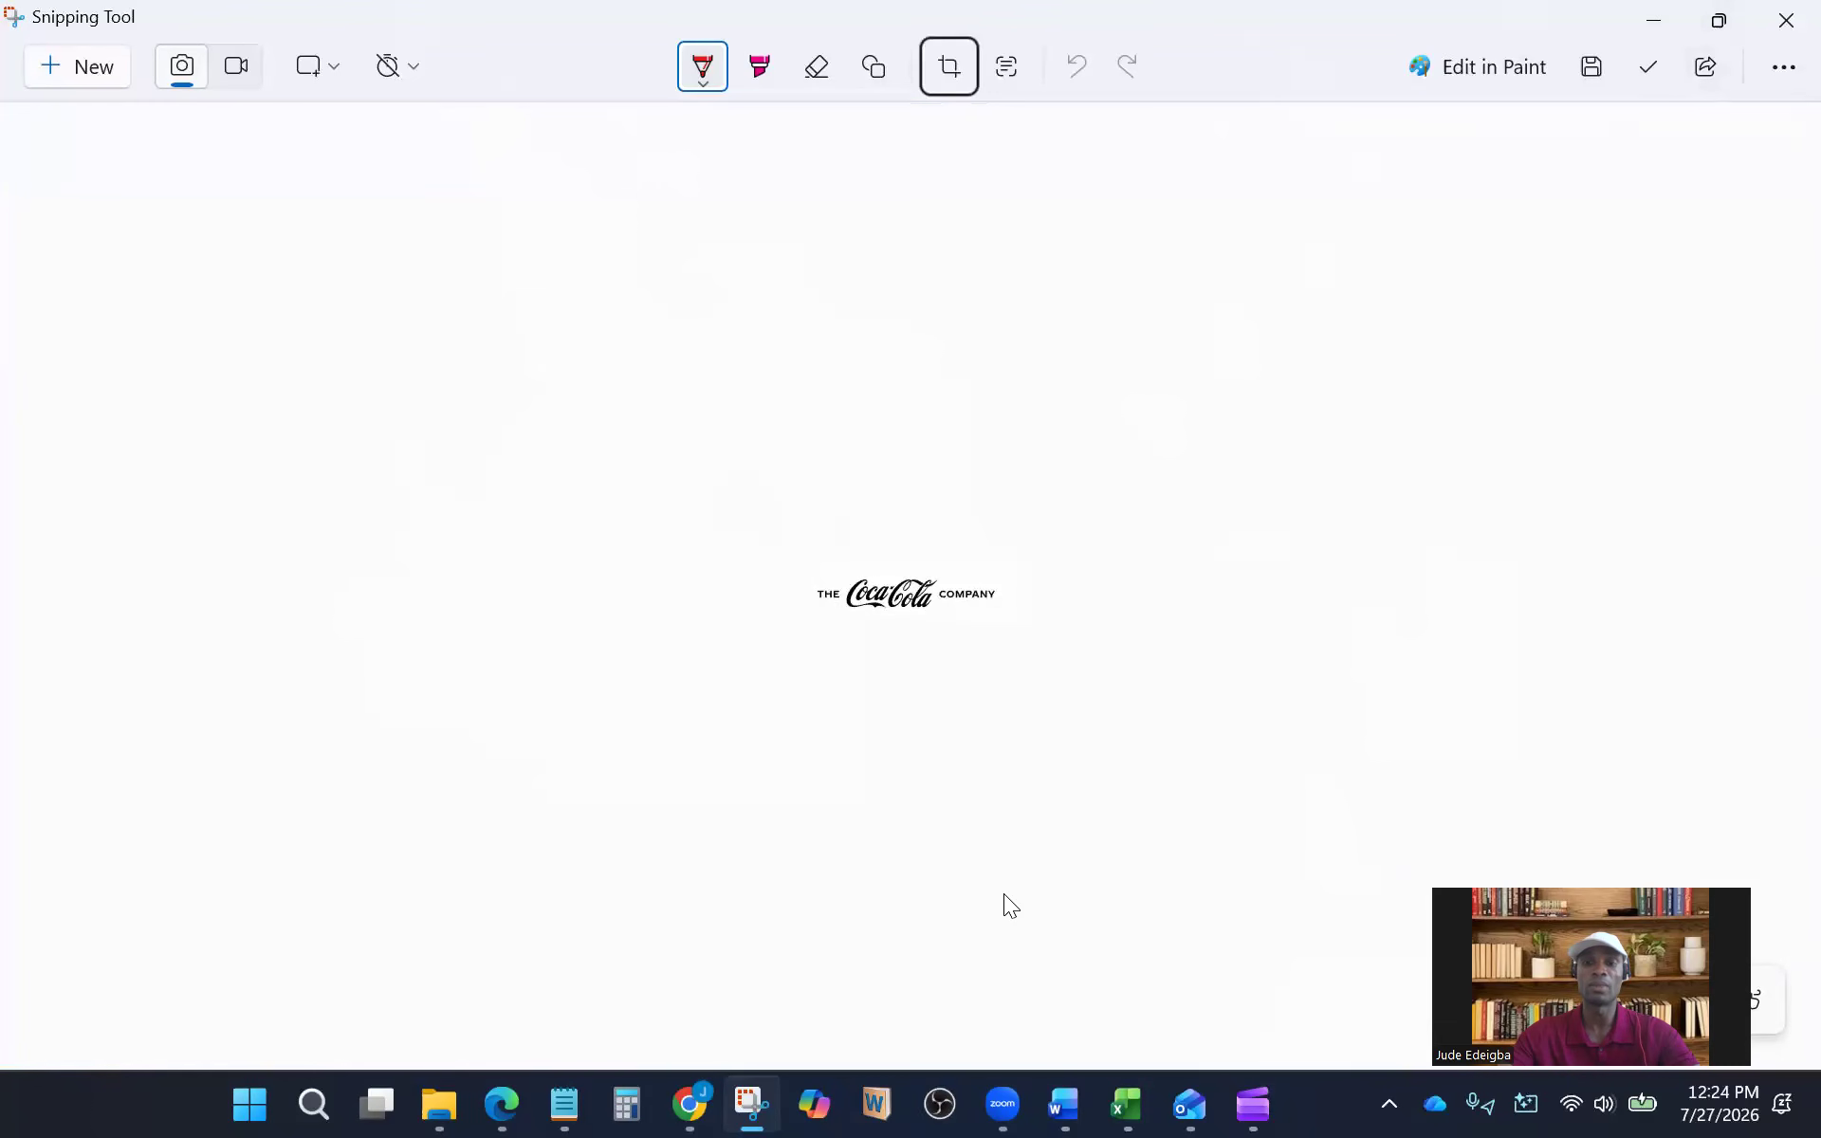
Switch to the Outlook signature editor and paste the captured logo on the line under the name
{"action": "left_click", "coordinate": [1193, 1100]}
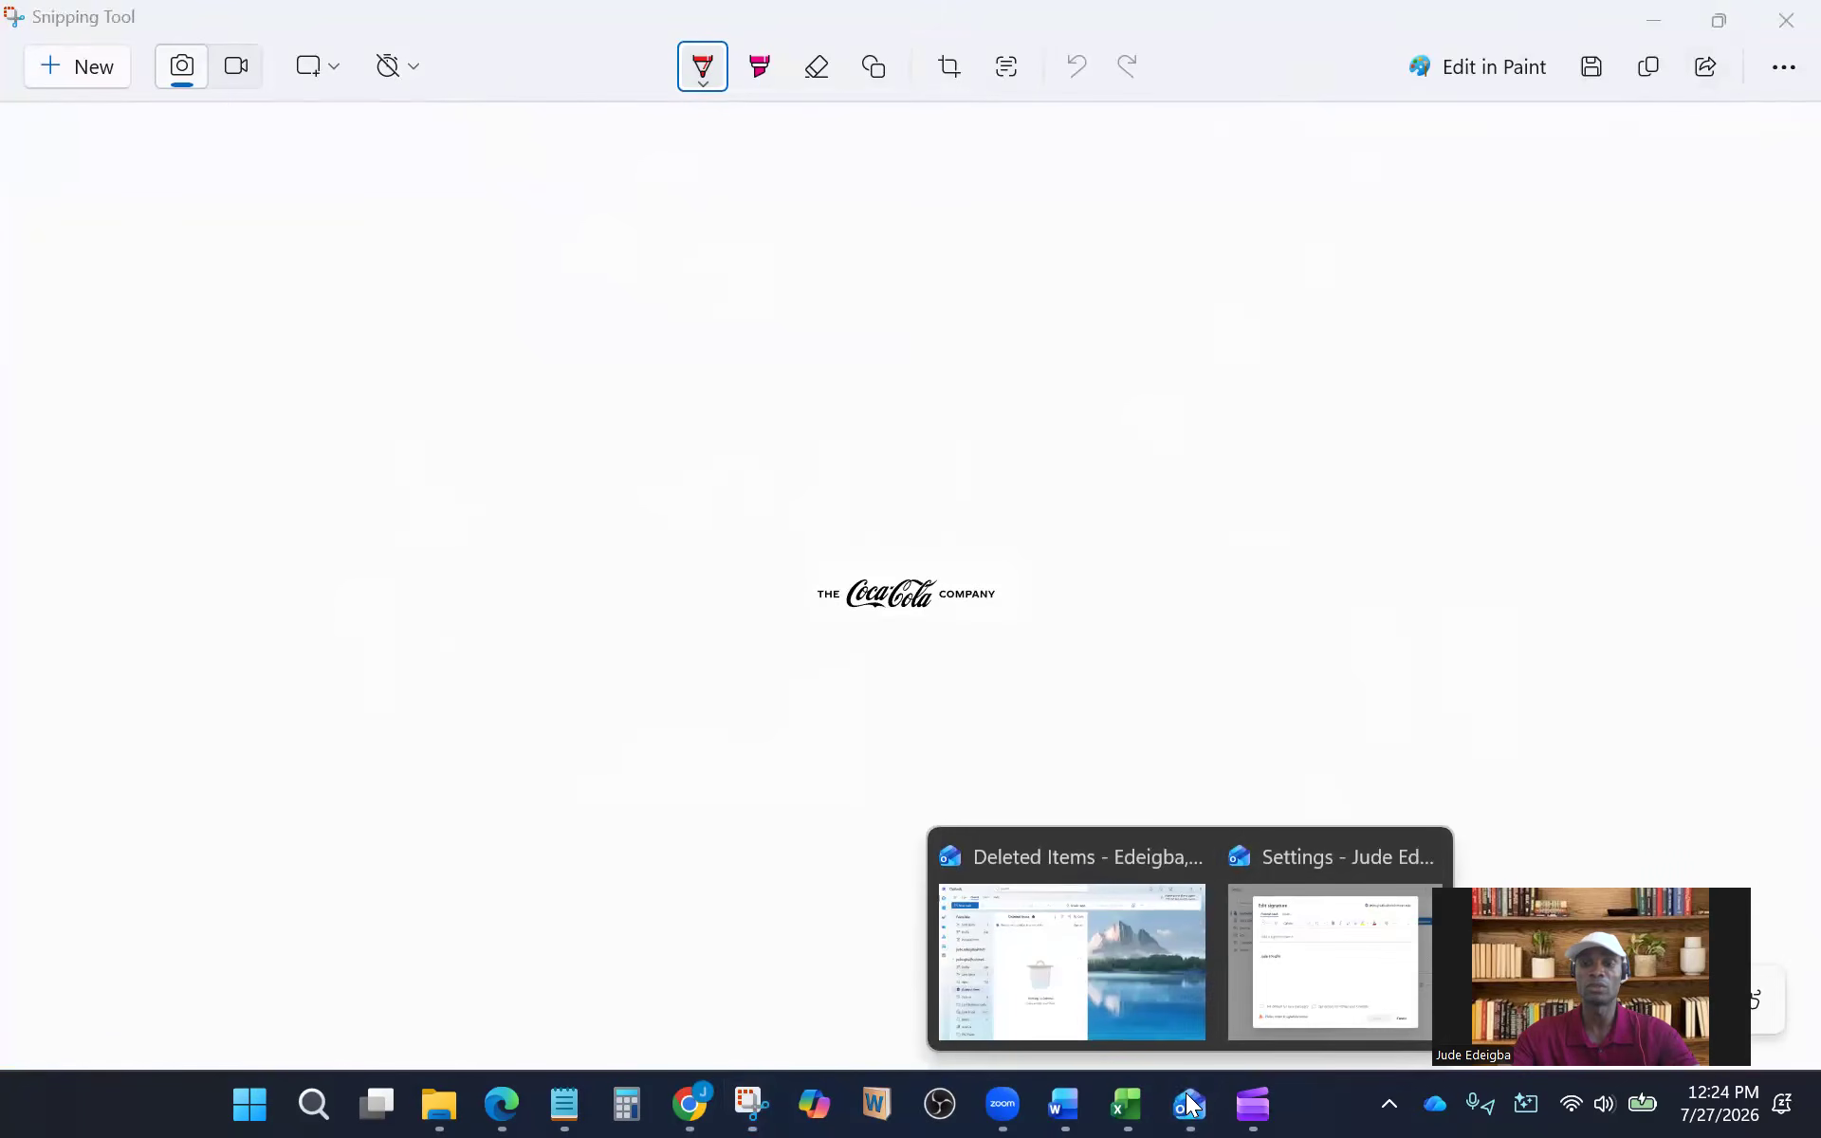
{"action": "left_click", "coordinate": [1328, 957]}
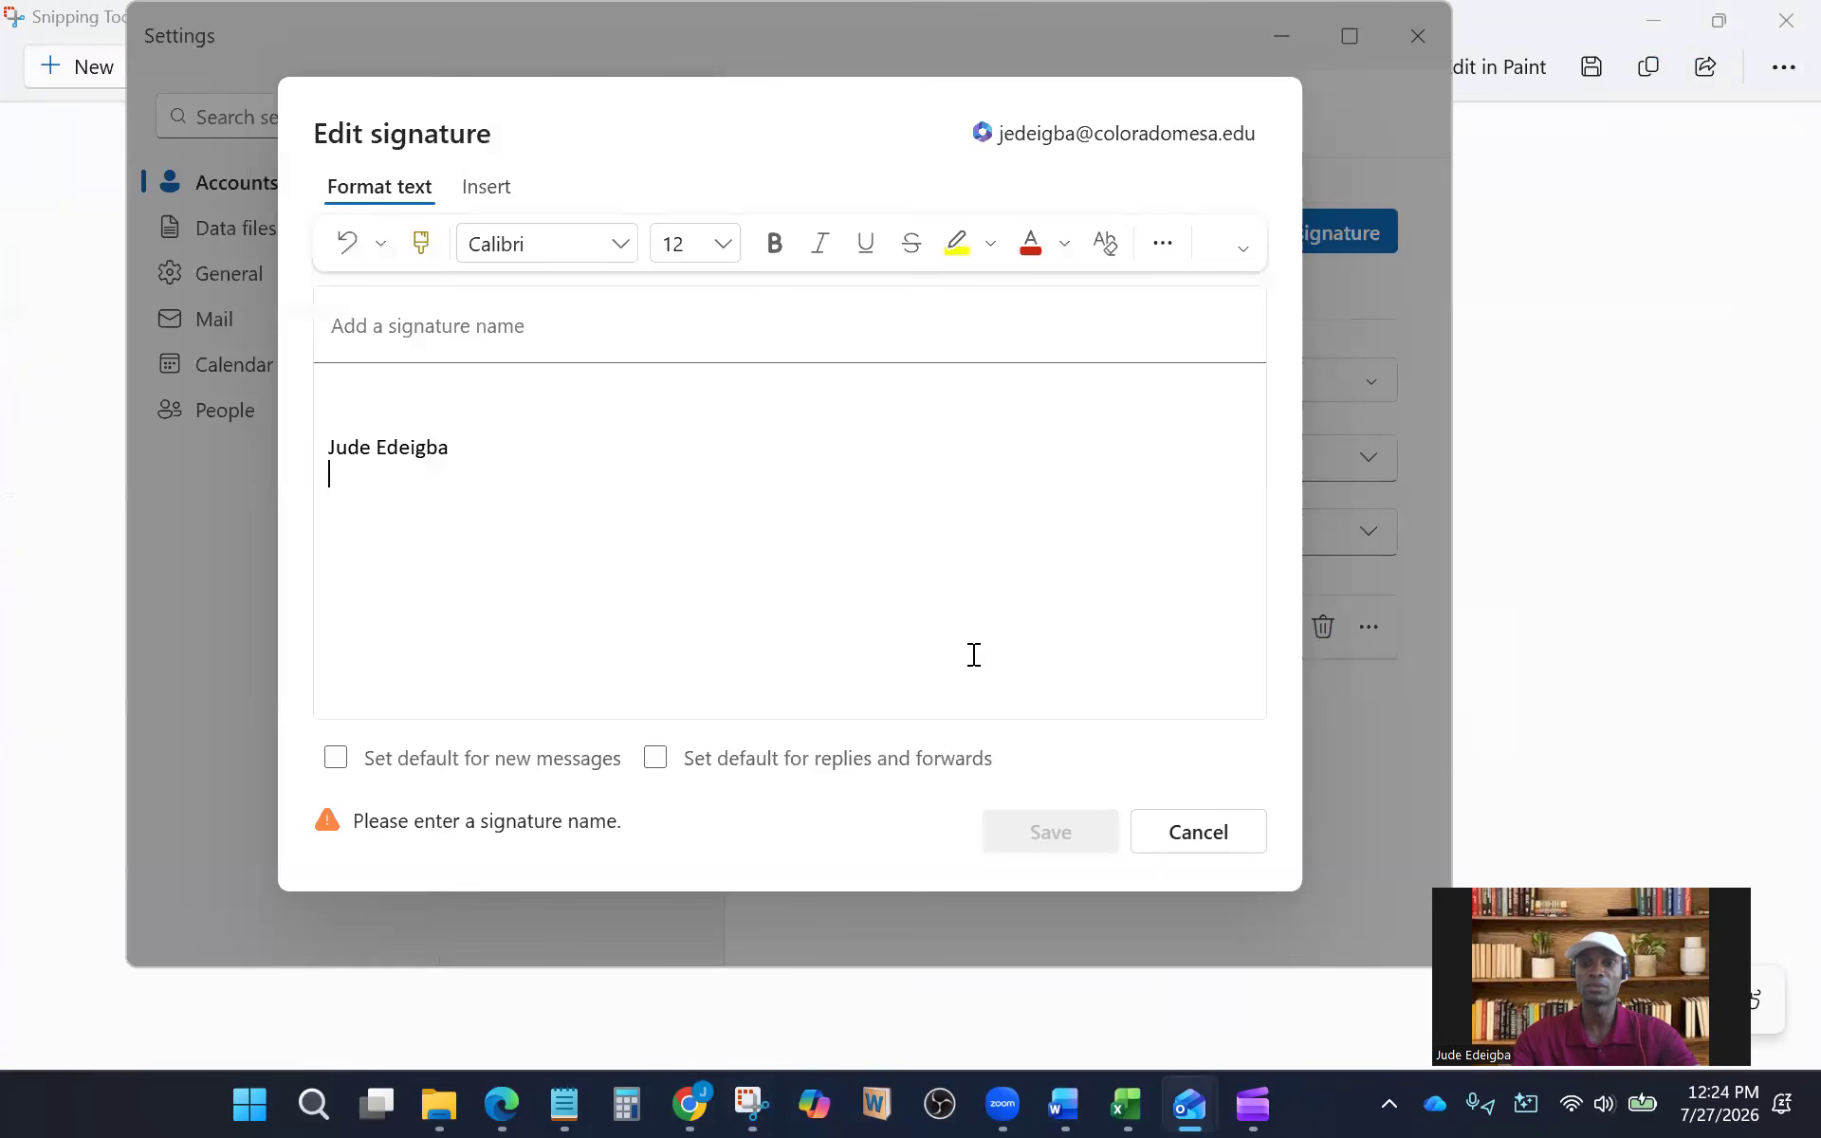
{"action": "right_click", "coordinate": [384, 491]}
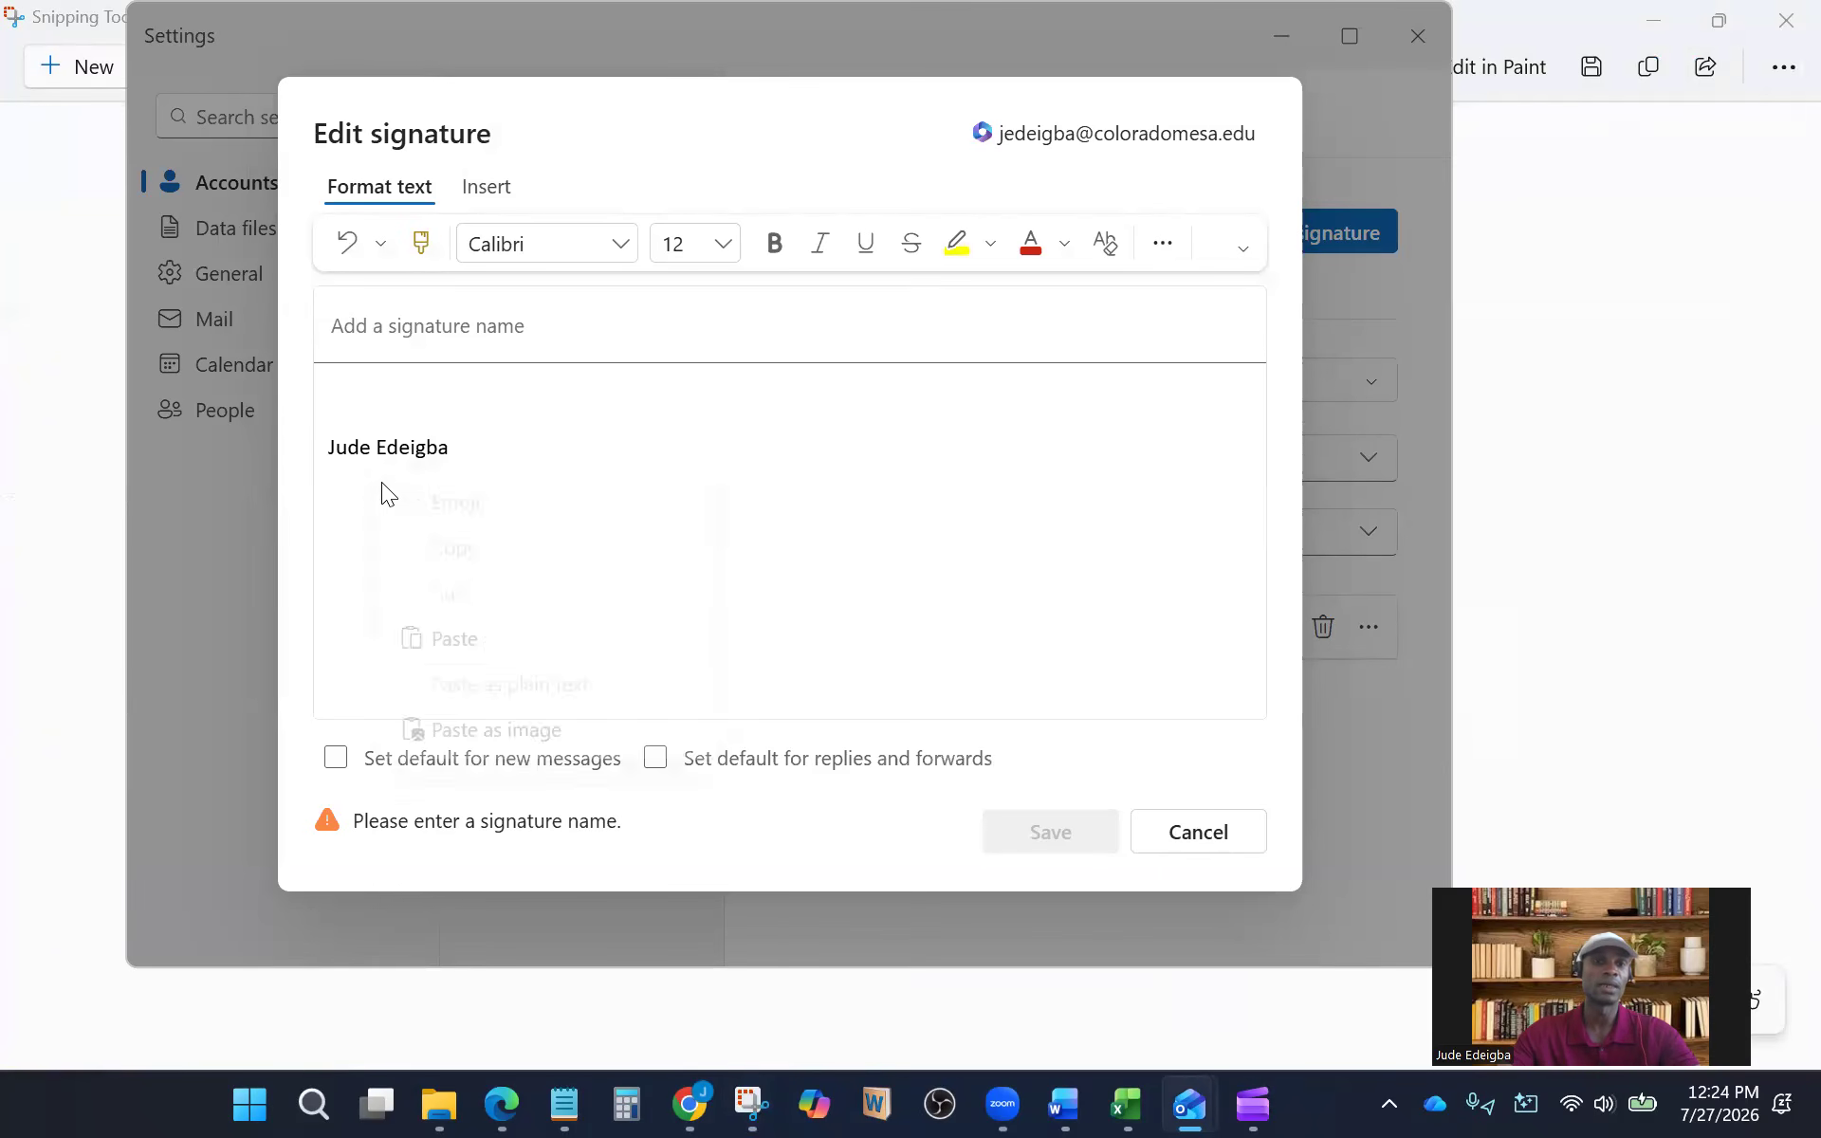
{"action": "left_click", "coordinate": [455, 651]}
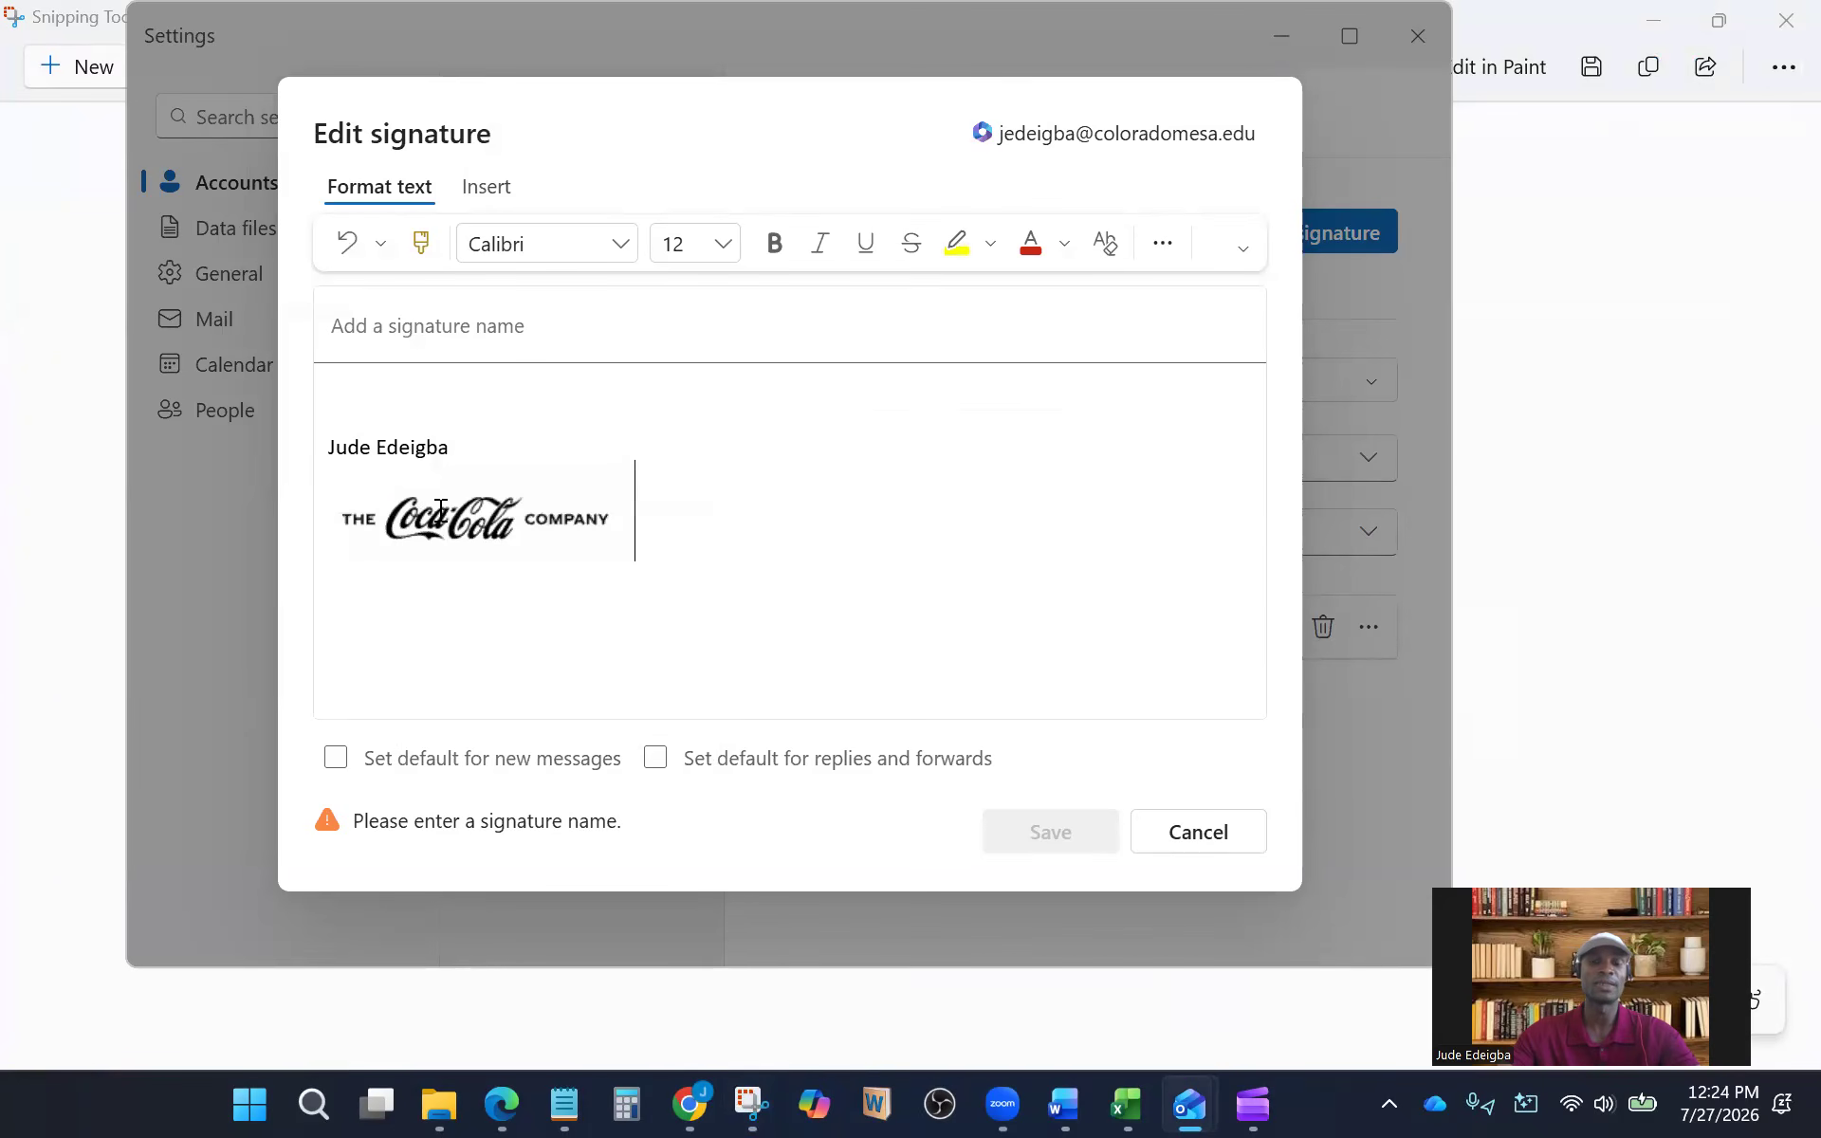
Add the lines "Position", "Office Number", "Address" and "Phone" between the name and the logo in the signature
{"action": "left_click", "coordinate": [601, 425]}
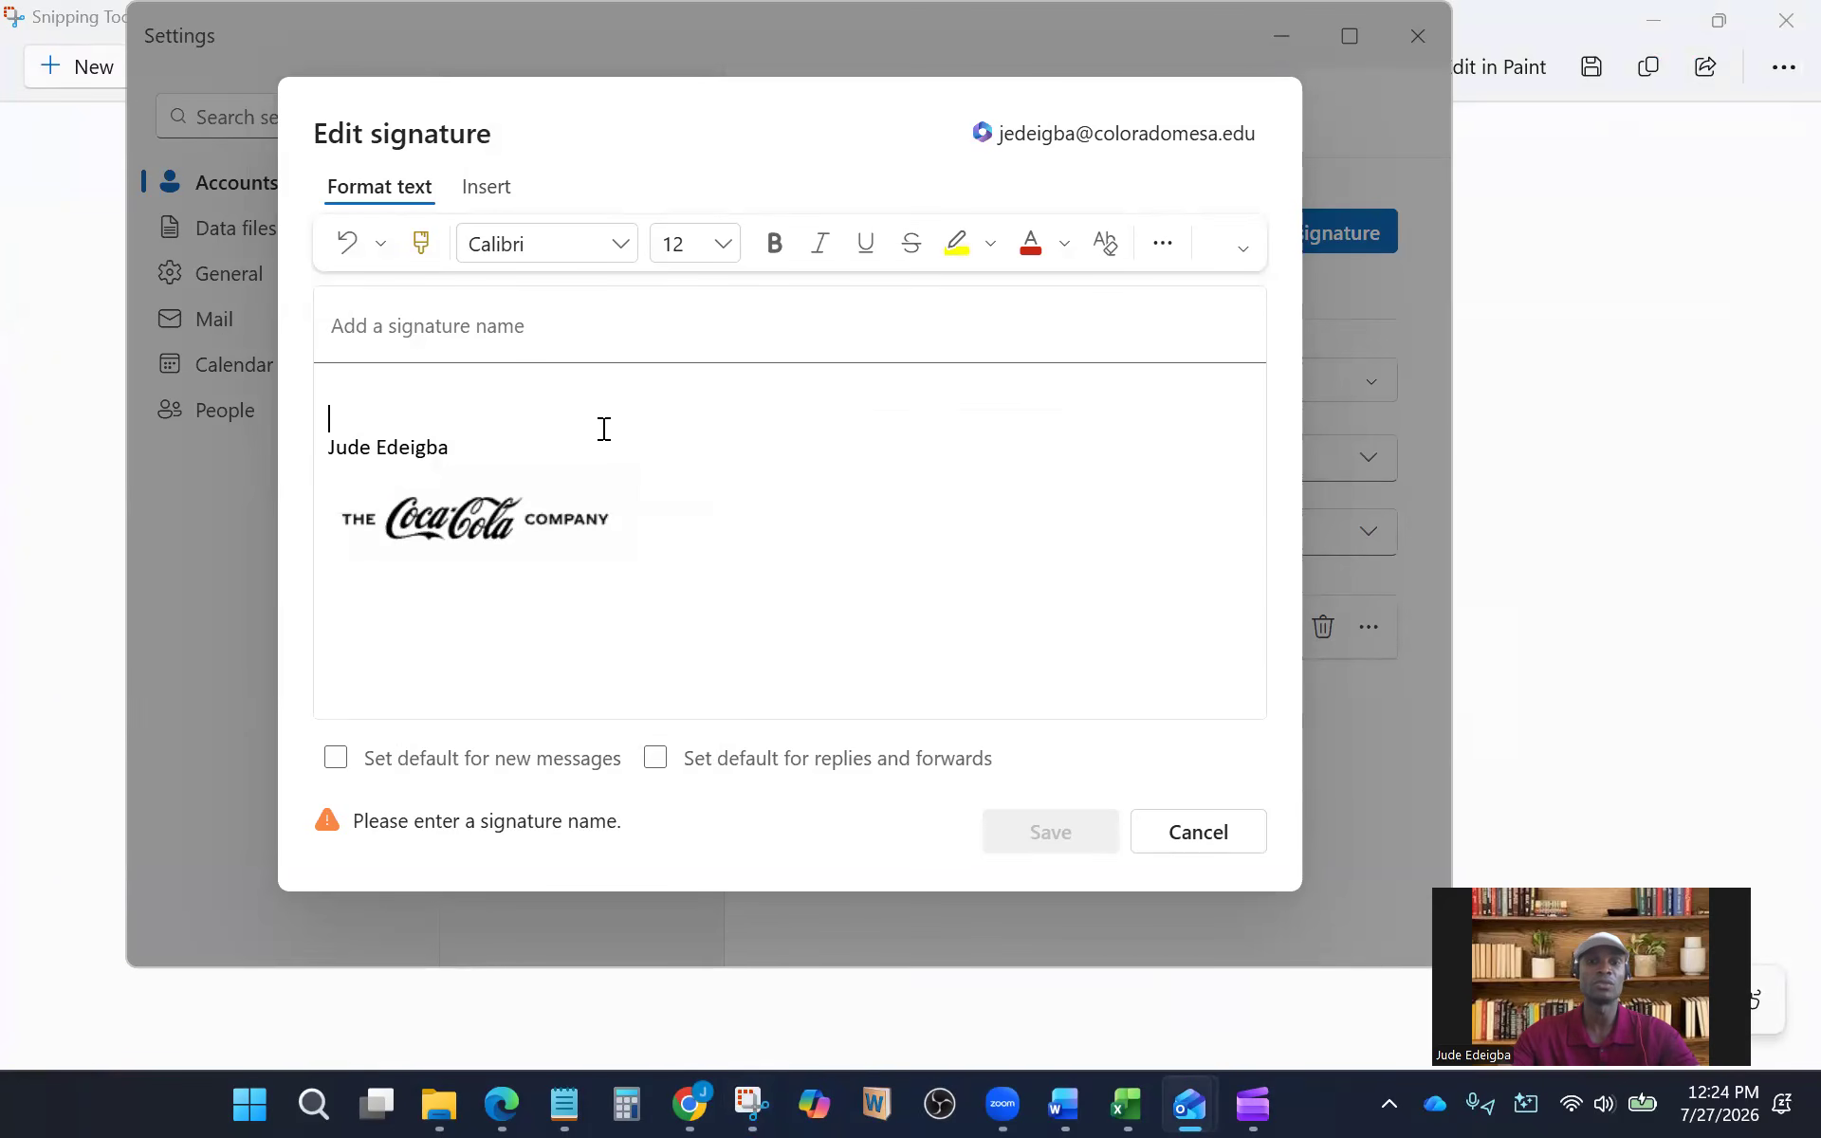
{"action": "left_click", "coordinate": [489, 461]}
{"action": "key", "text": "Return"}
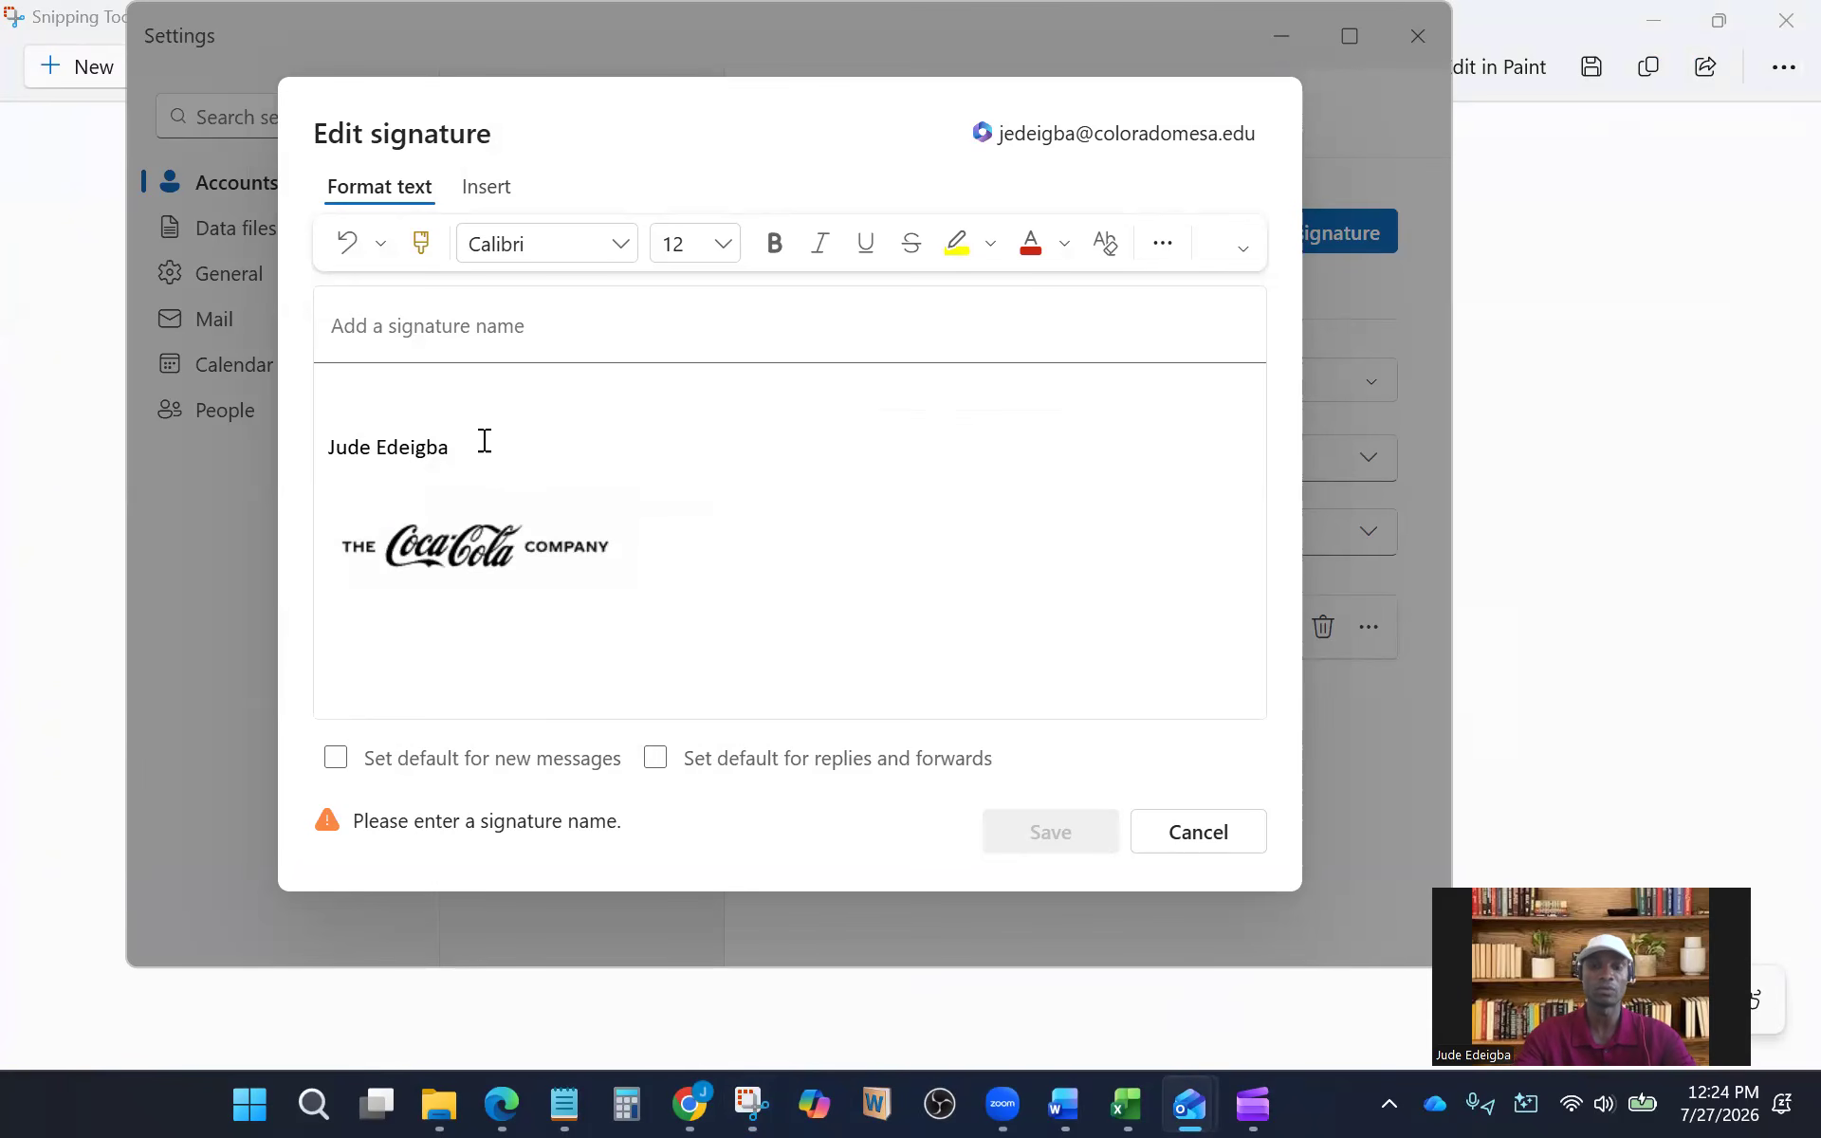
{"action": "type", "text": "Position"}
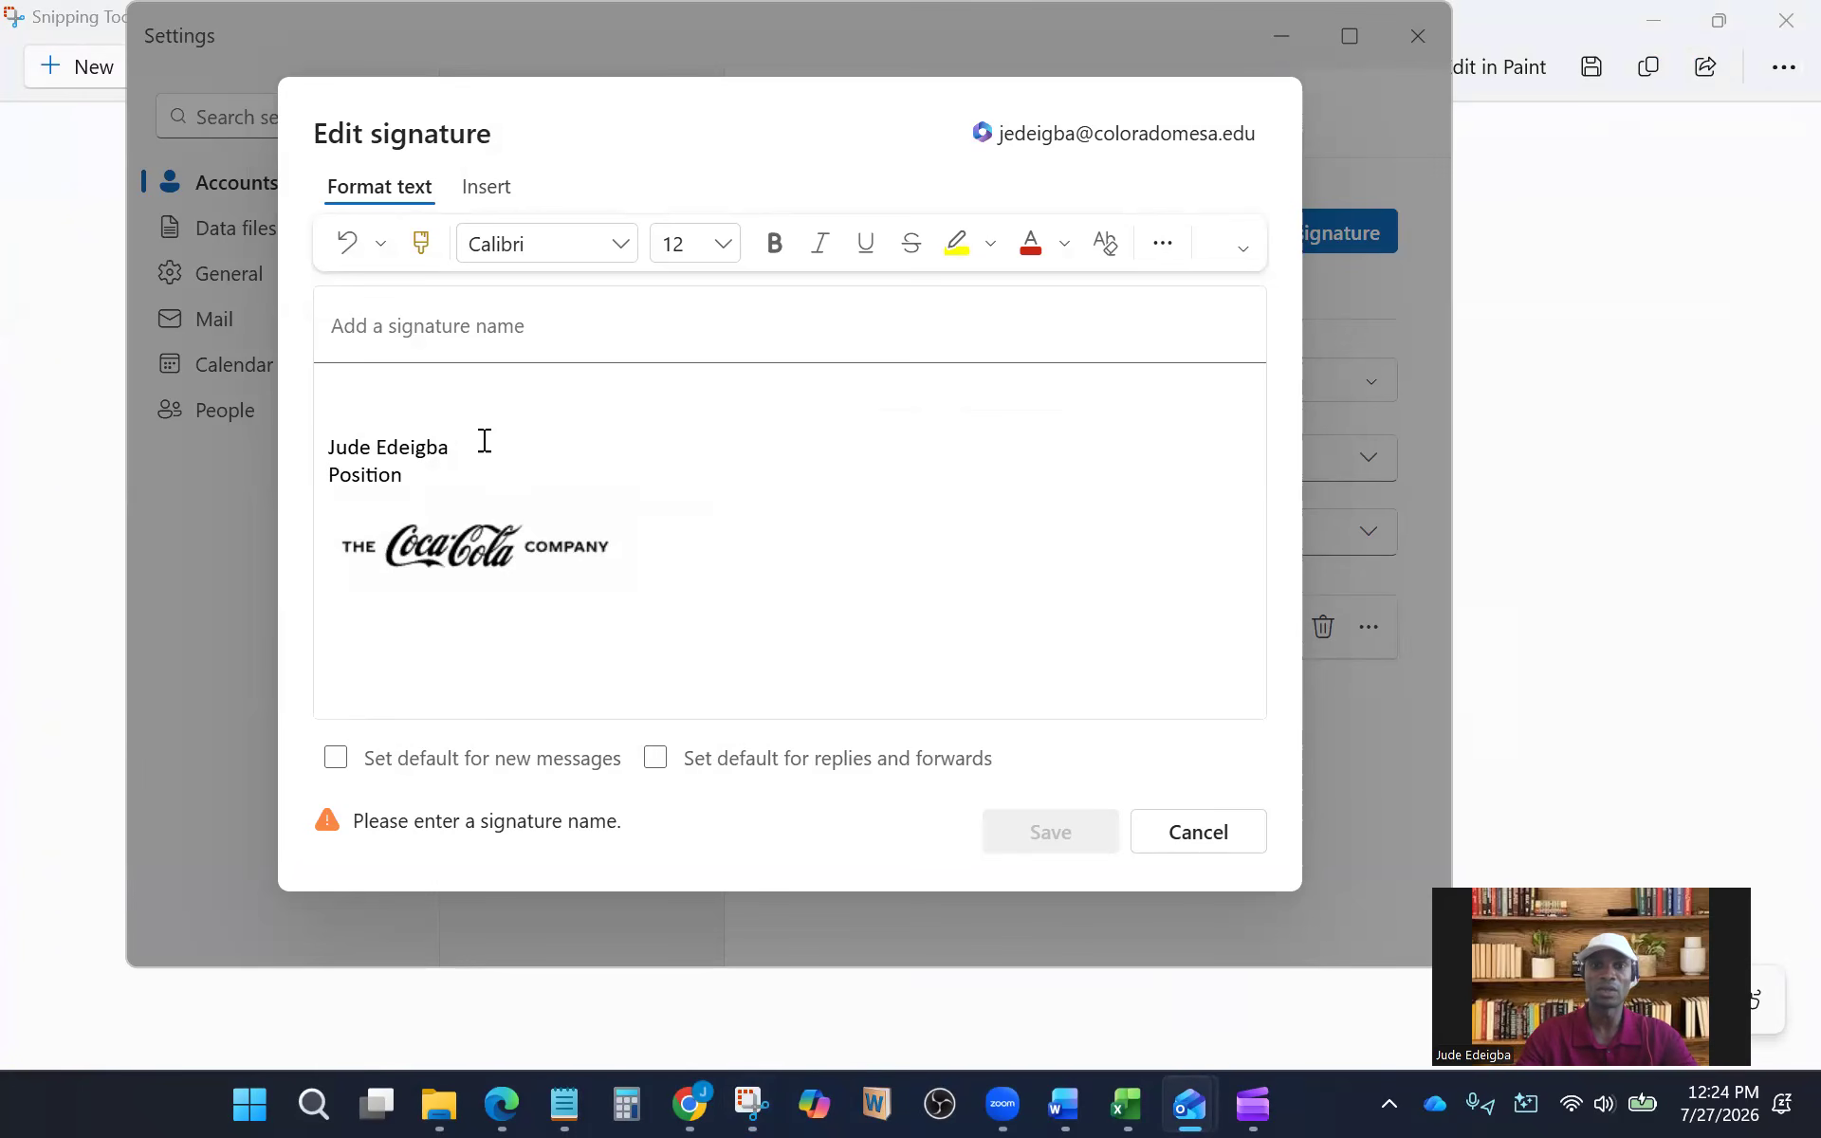
{"action": "key", "text": "Return"}
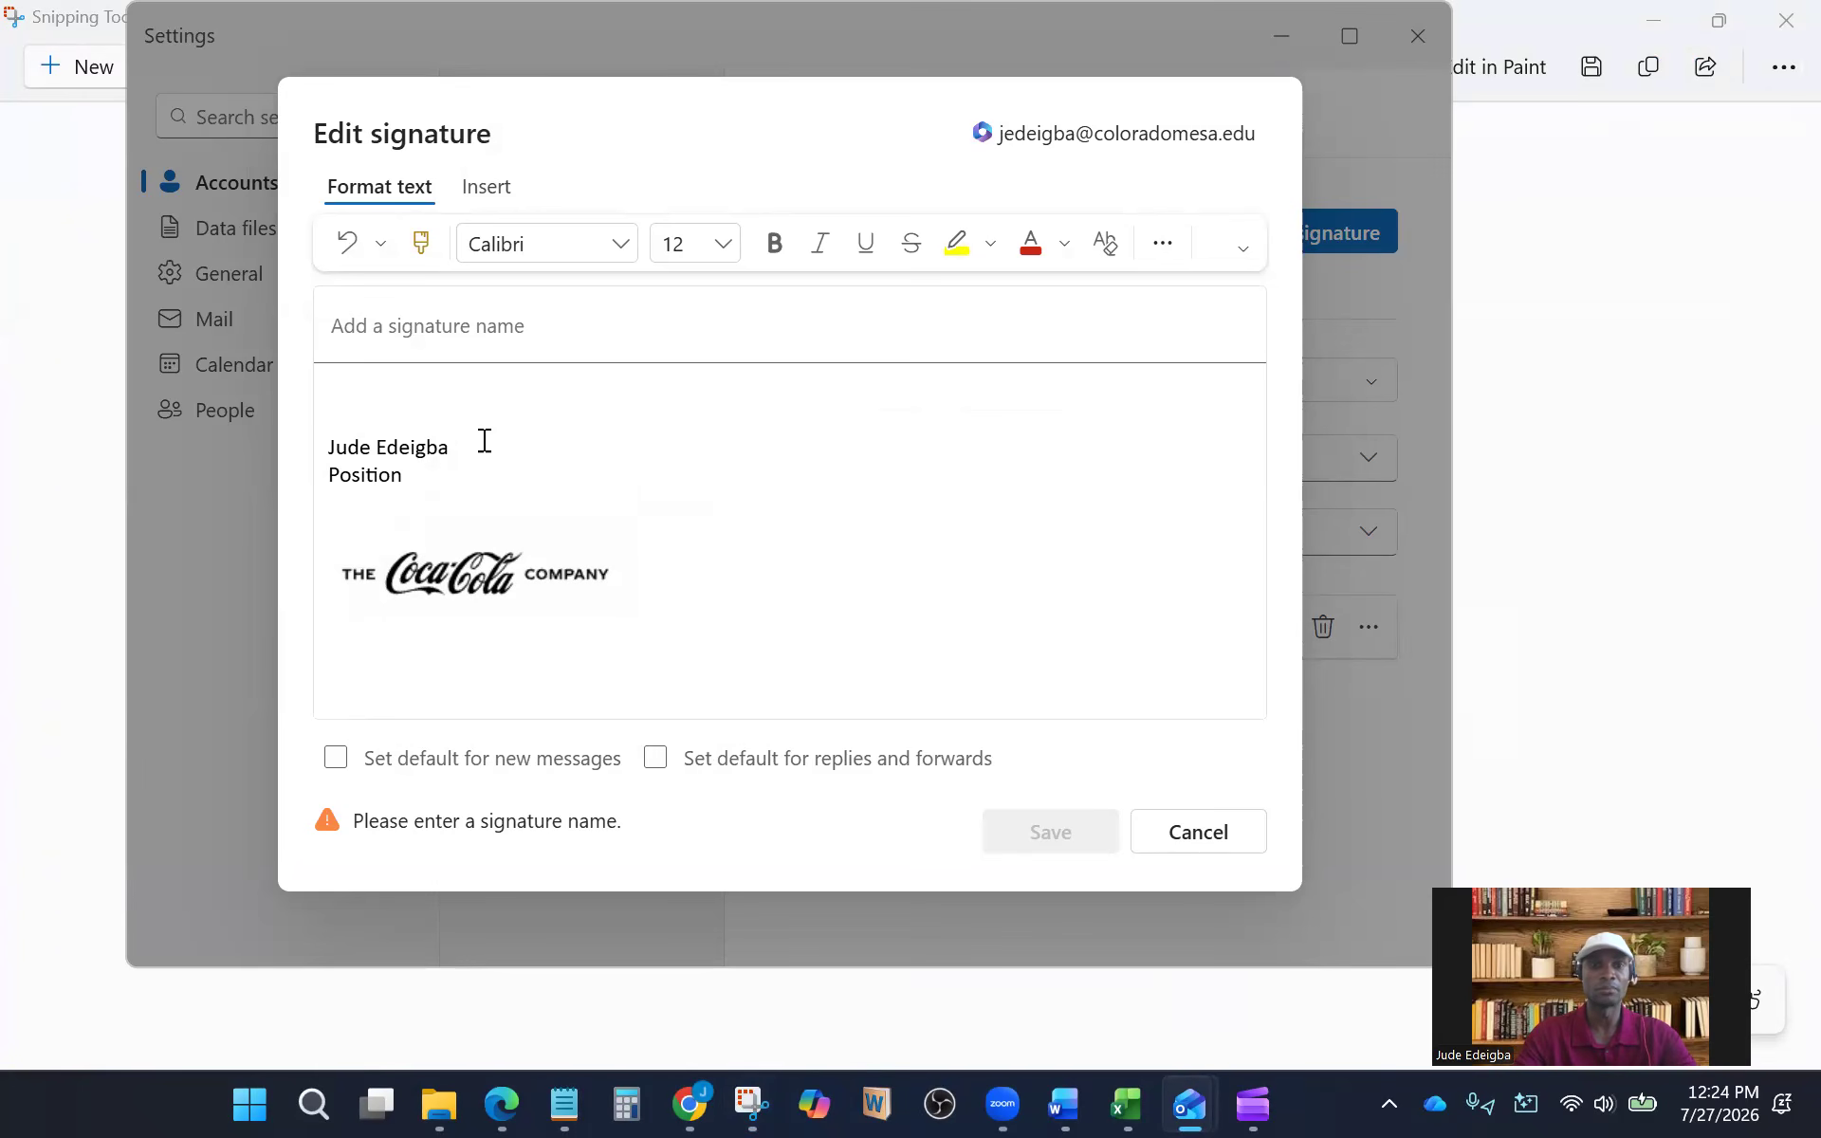
{"action": "type", "text": "Office Number"}
{"action": "key", "text": "Return"}
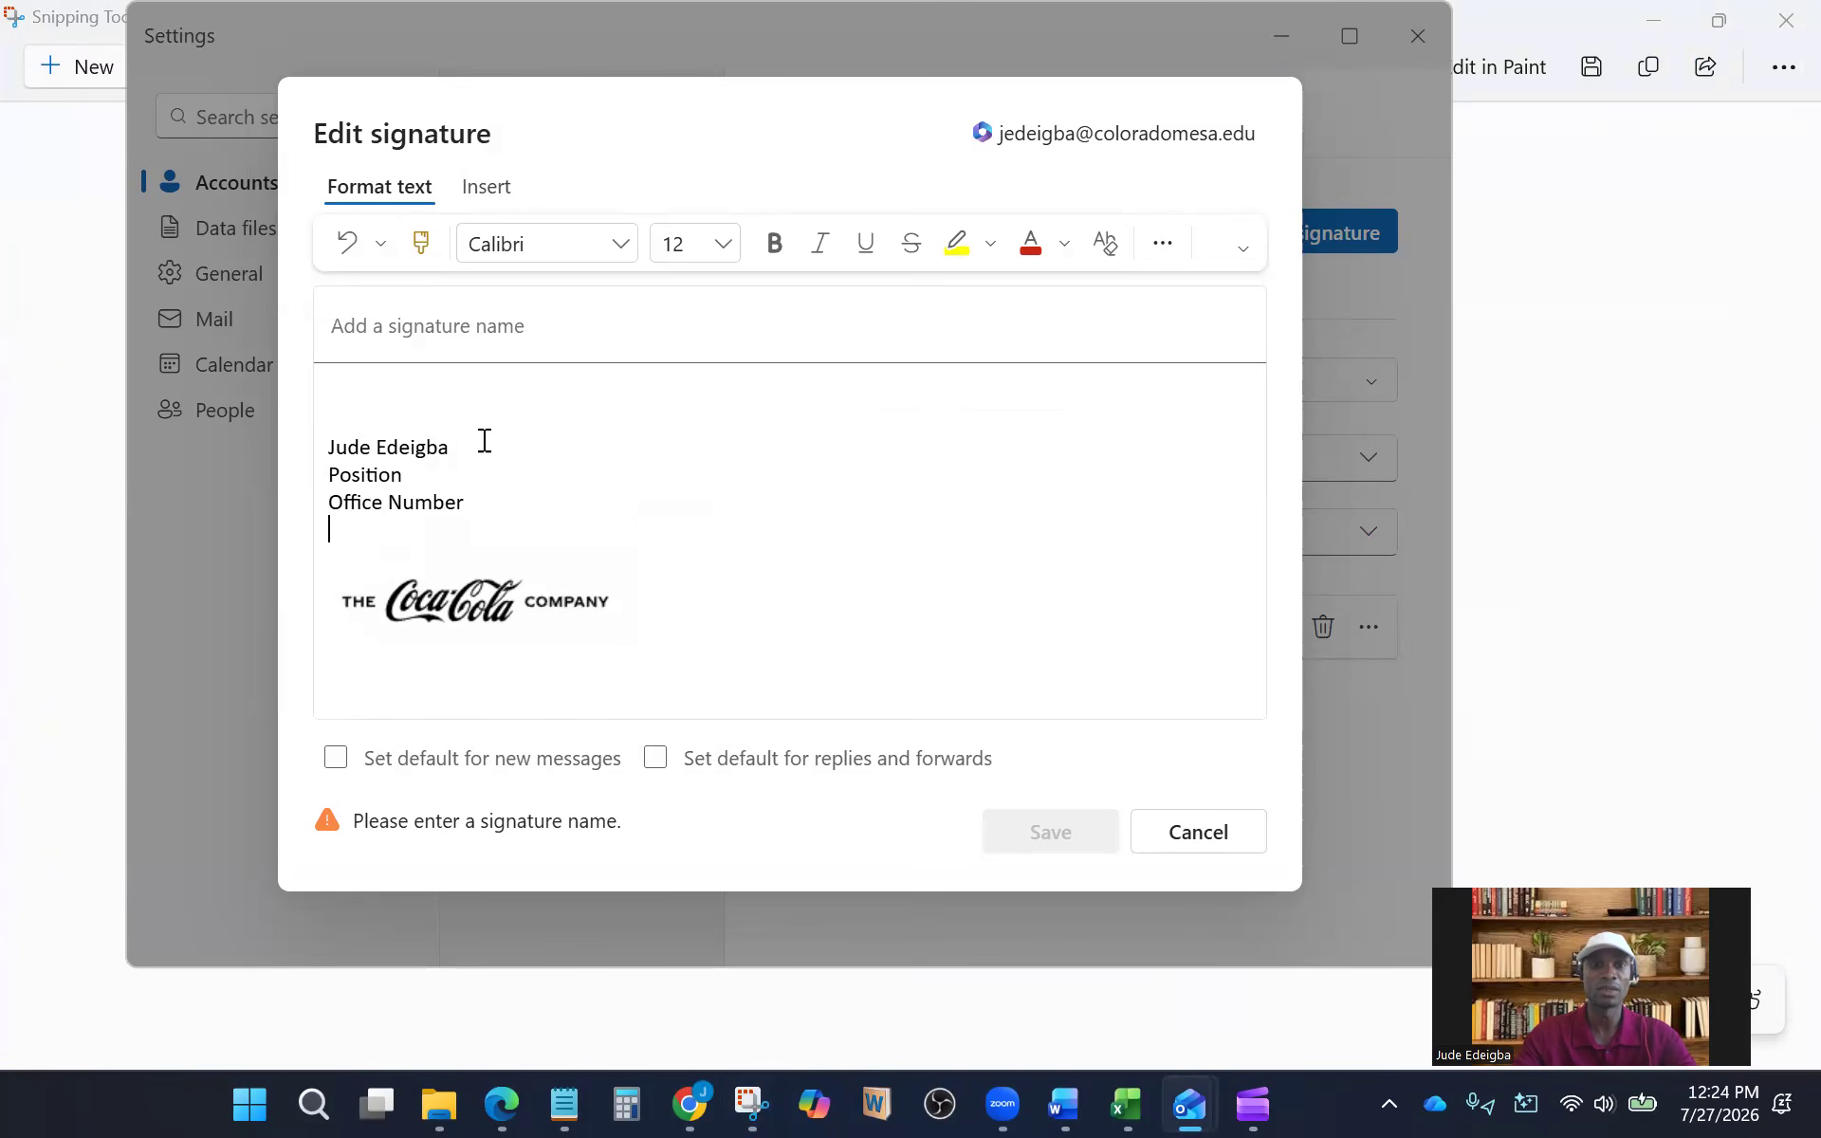
{"action": "type", "text": "Address"}
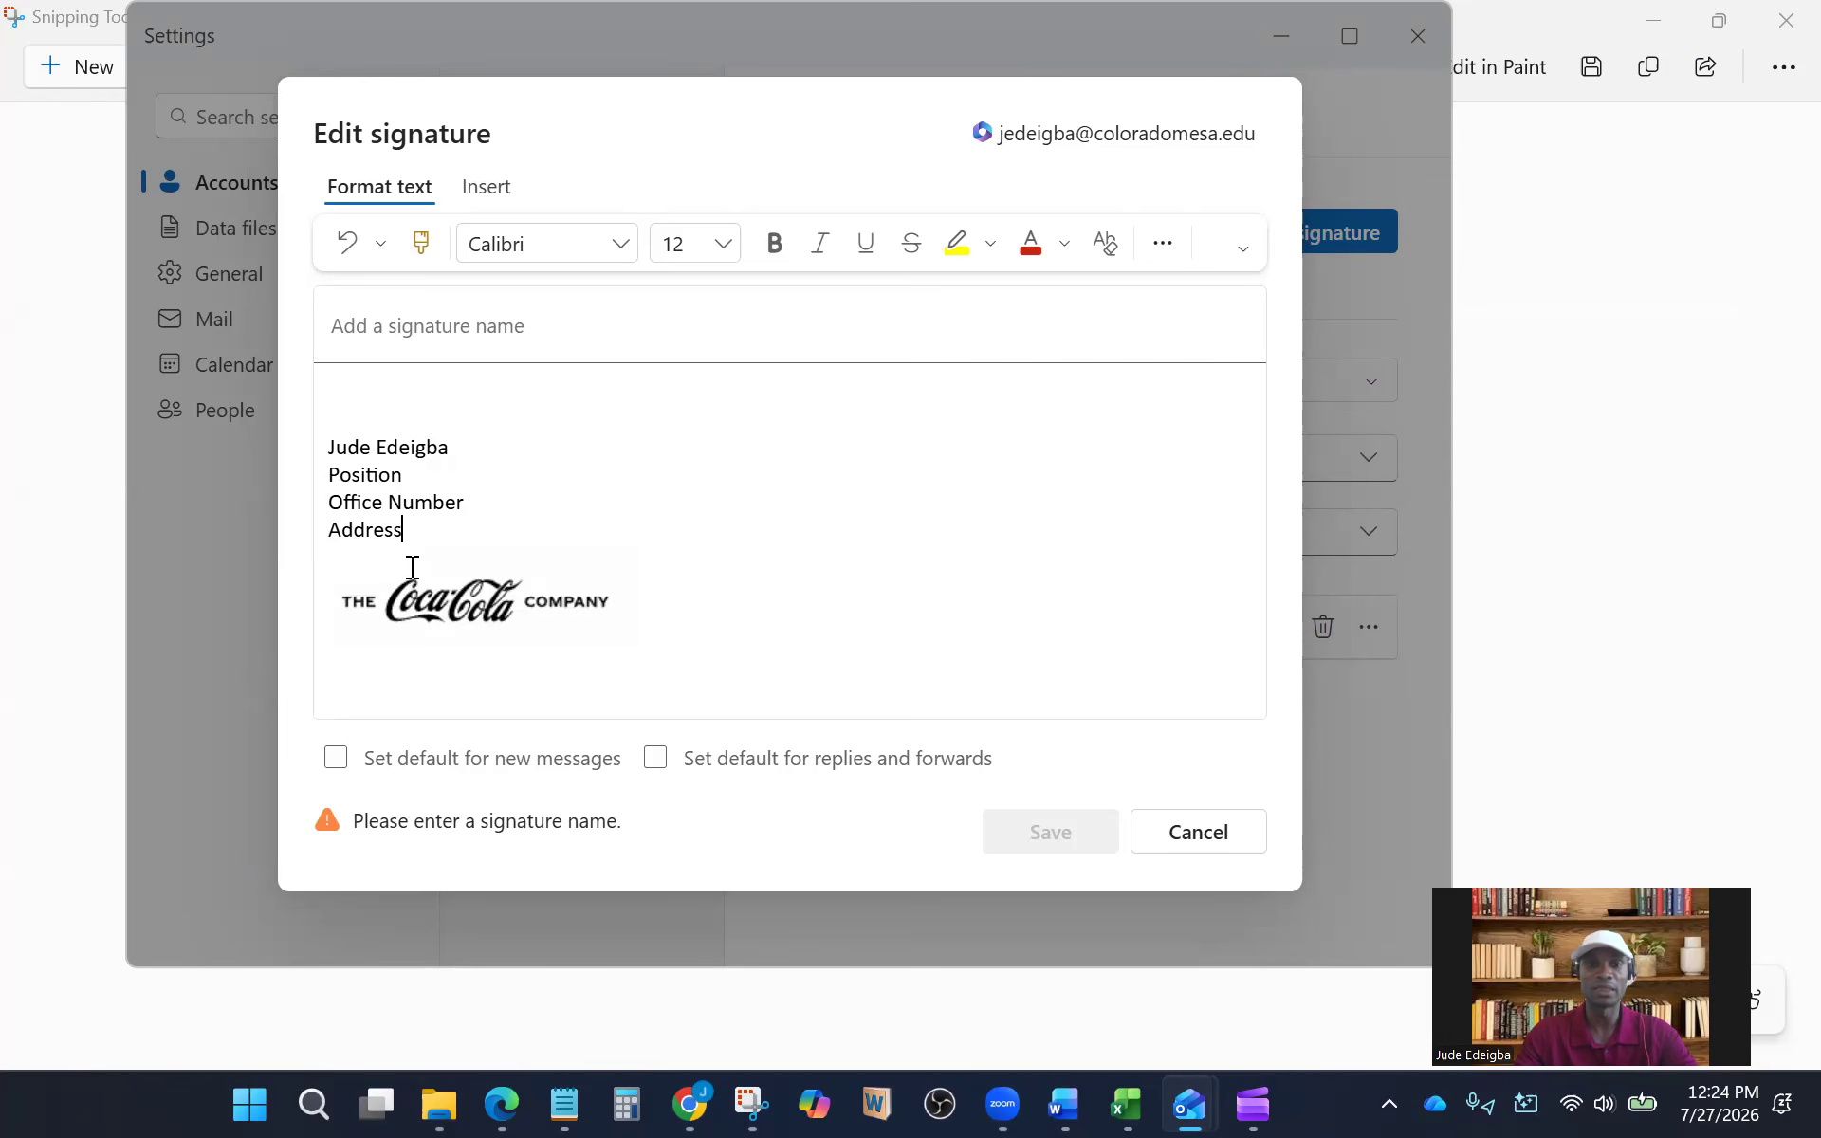
{"action": "key", "text": "Return"}
{"action": "type", "text": "Ph"}
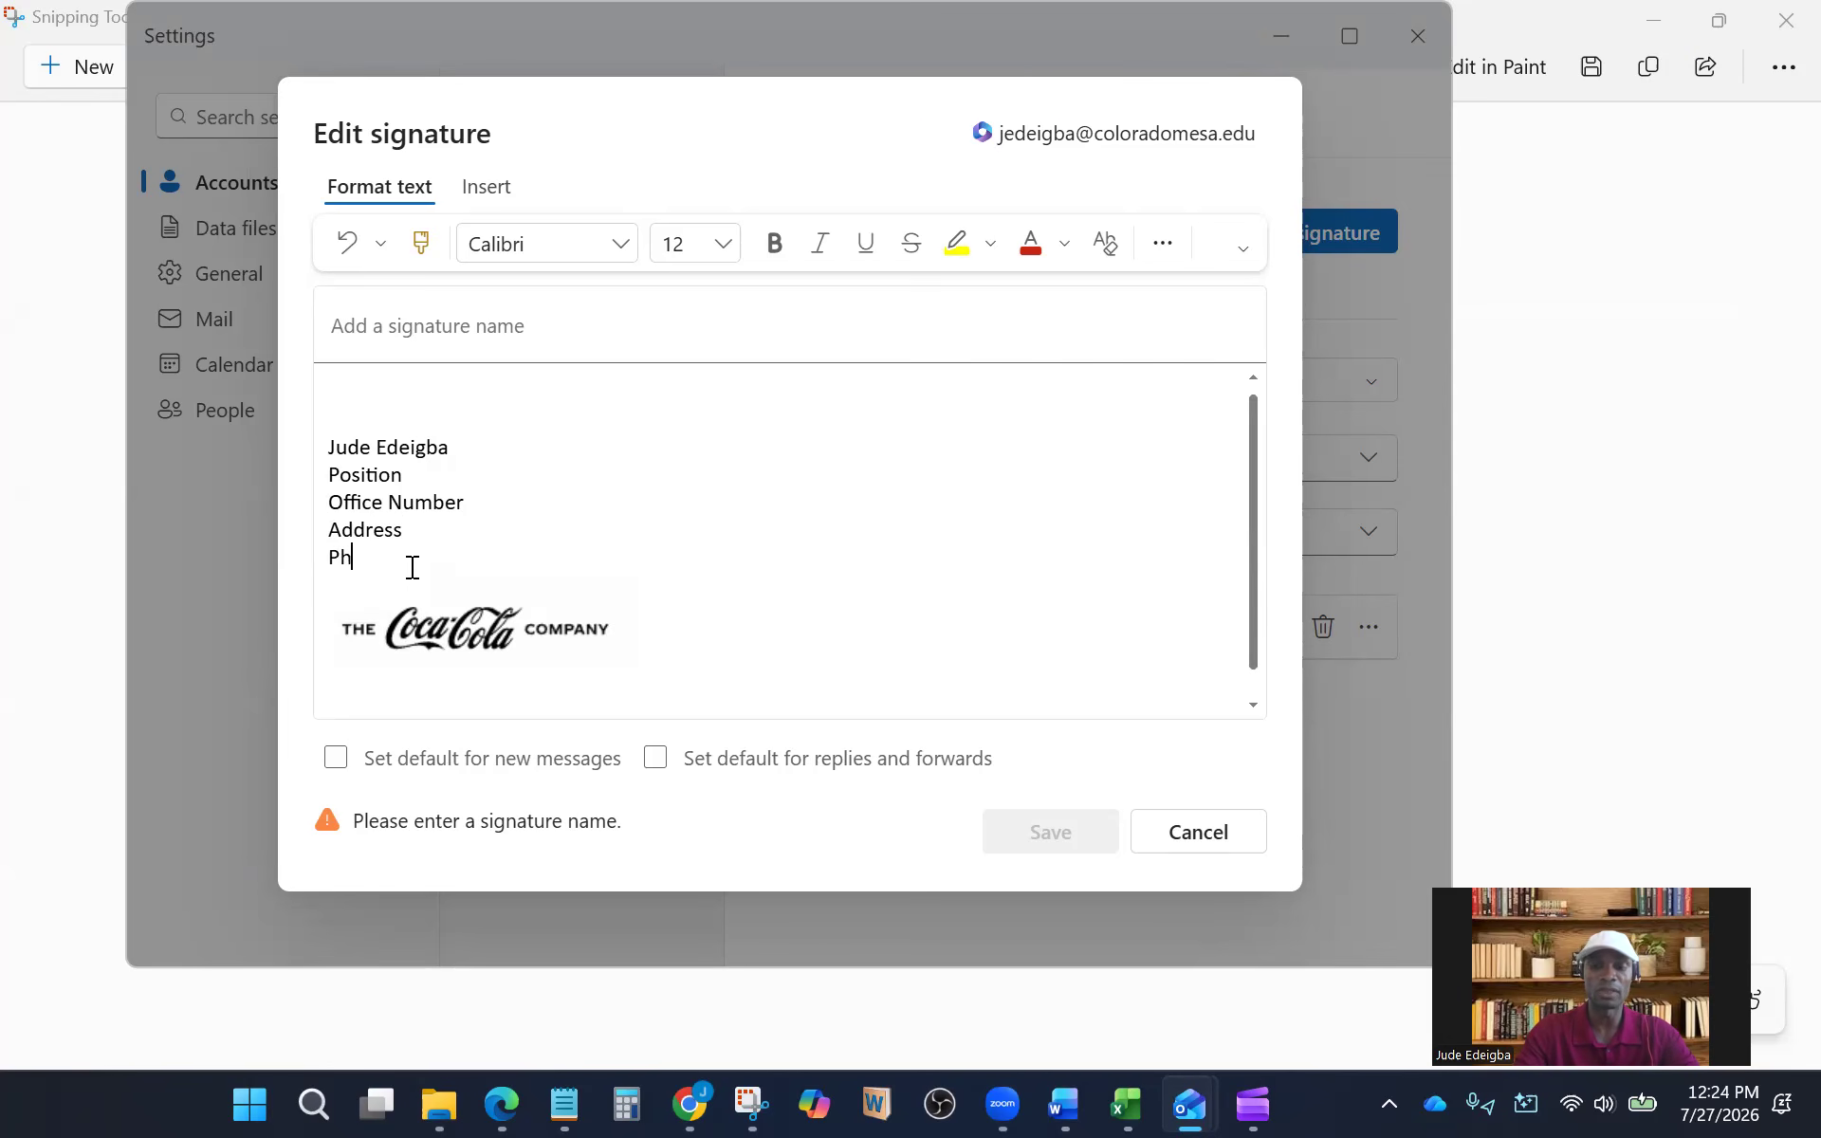
{"action": "type", "text": "one"}
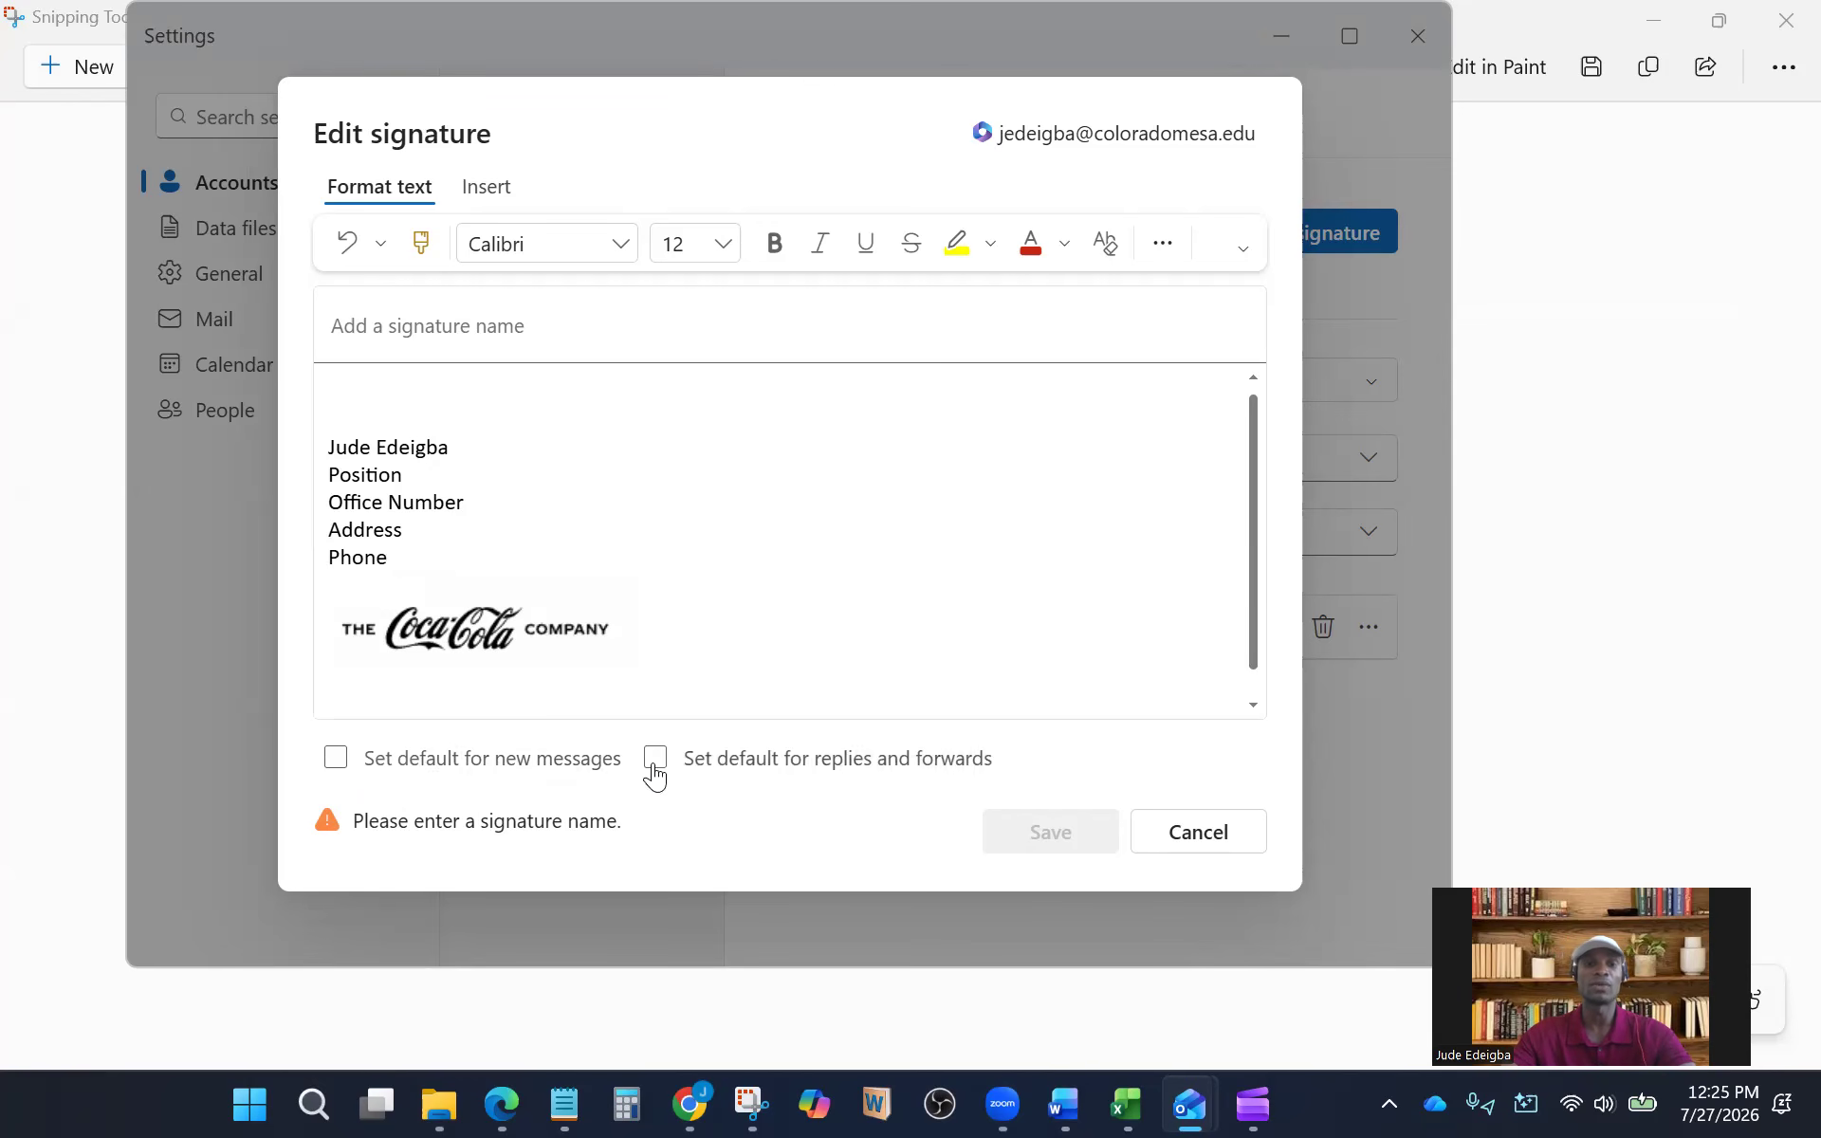
Mark the signature as default for new messages and for replies and forwards, and cancel the signature editor without saving
{"action": "left_click", "coordinate": [335, 764]}
{"action": "left_click", "coordinate": [654, 759]}
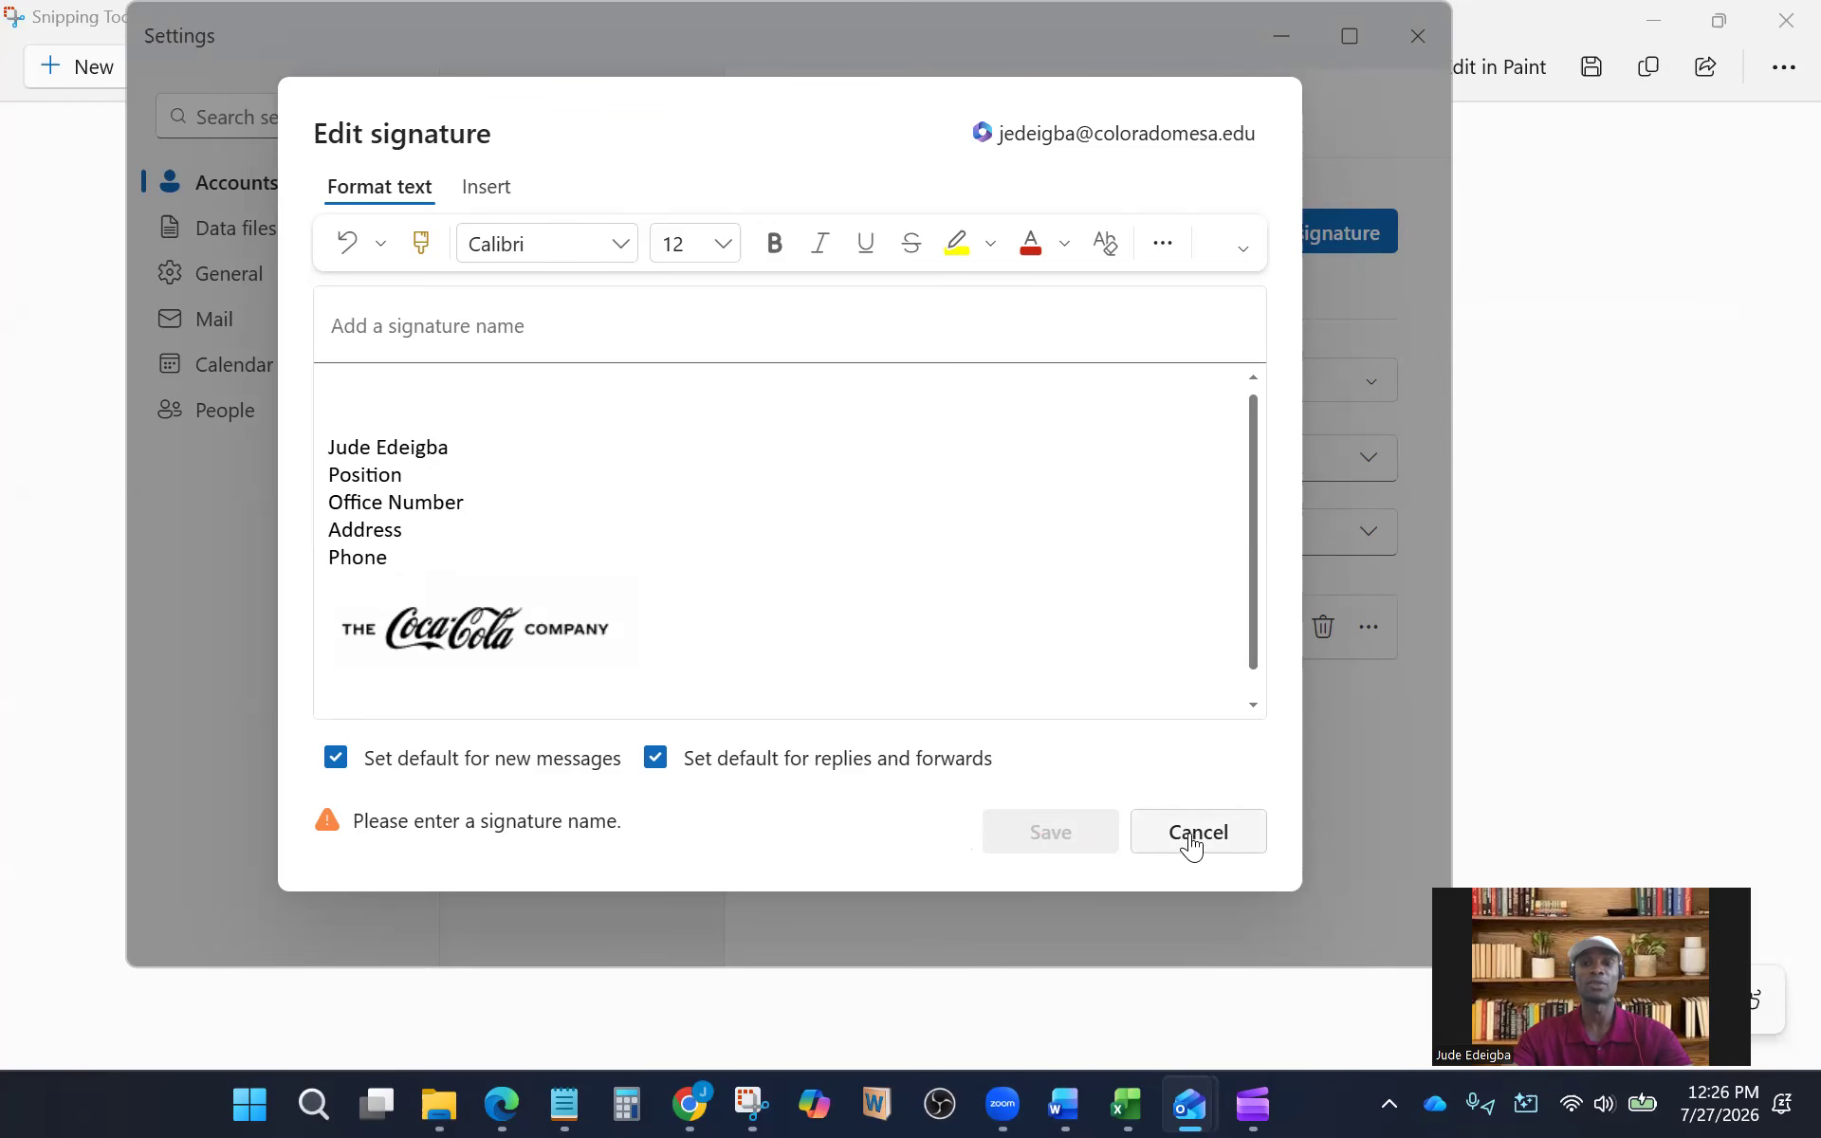
{"action": "left_click", "coordinate": [1184, 840]}
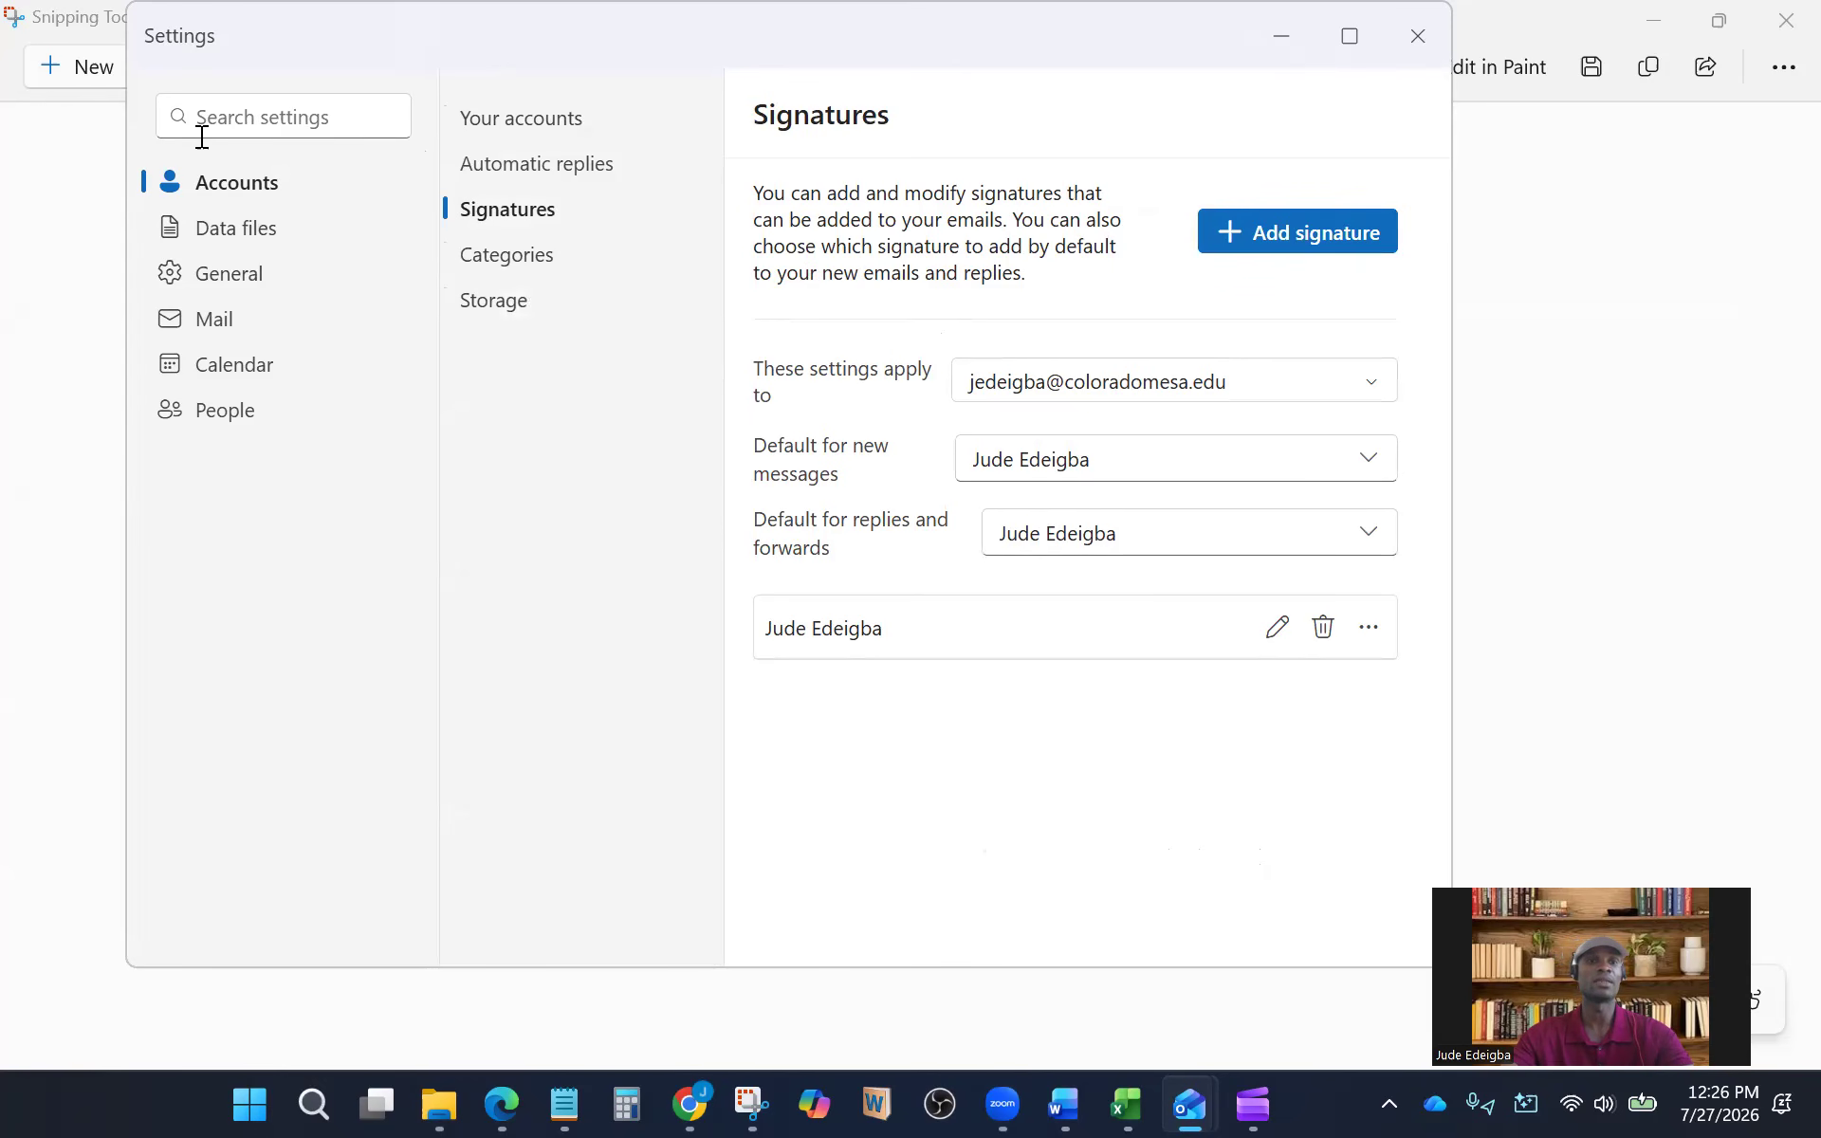
View the Signatures settings through Accounts and by searching the settings for "Signa", and close the settings window
{"action": "left_click", "coordinate": [237, 193]}
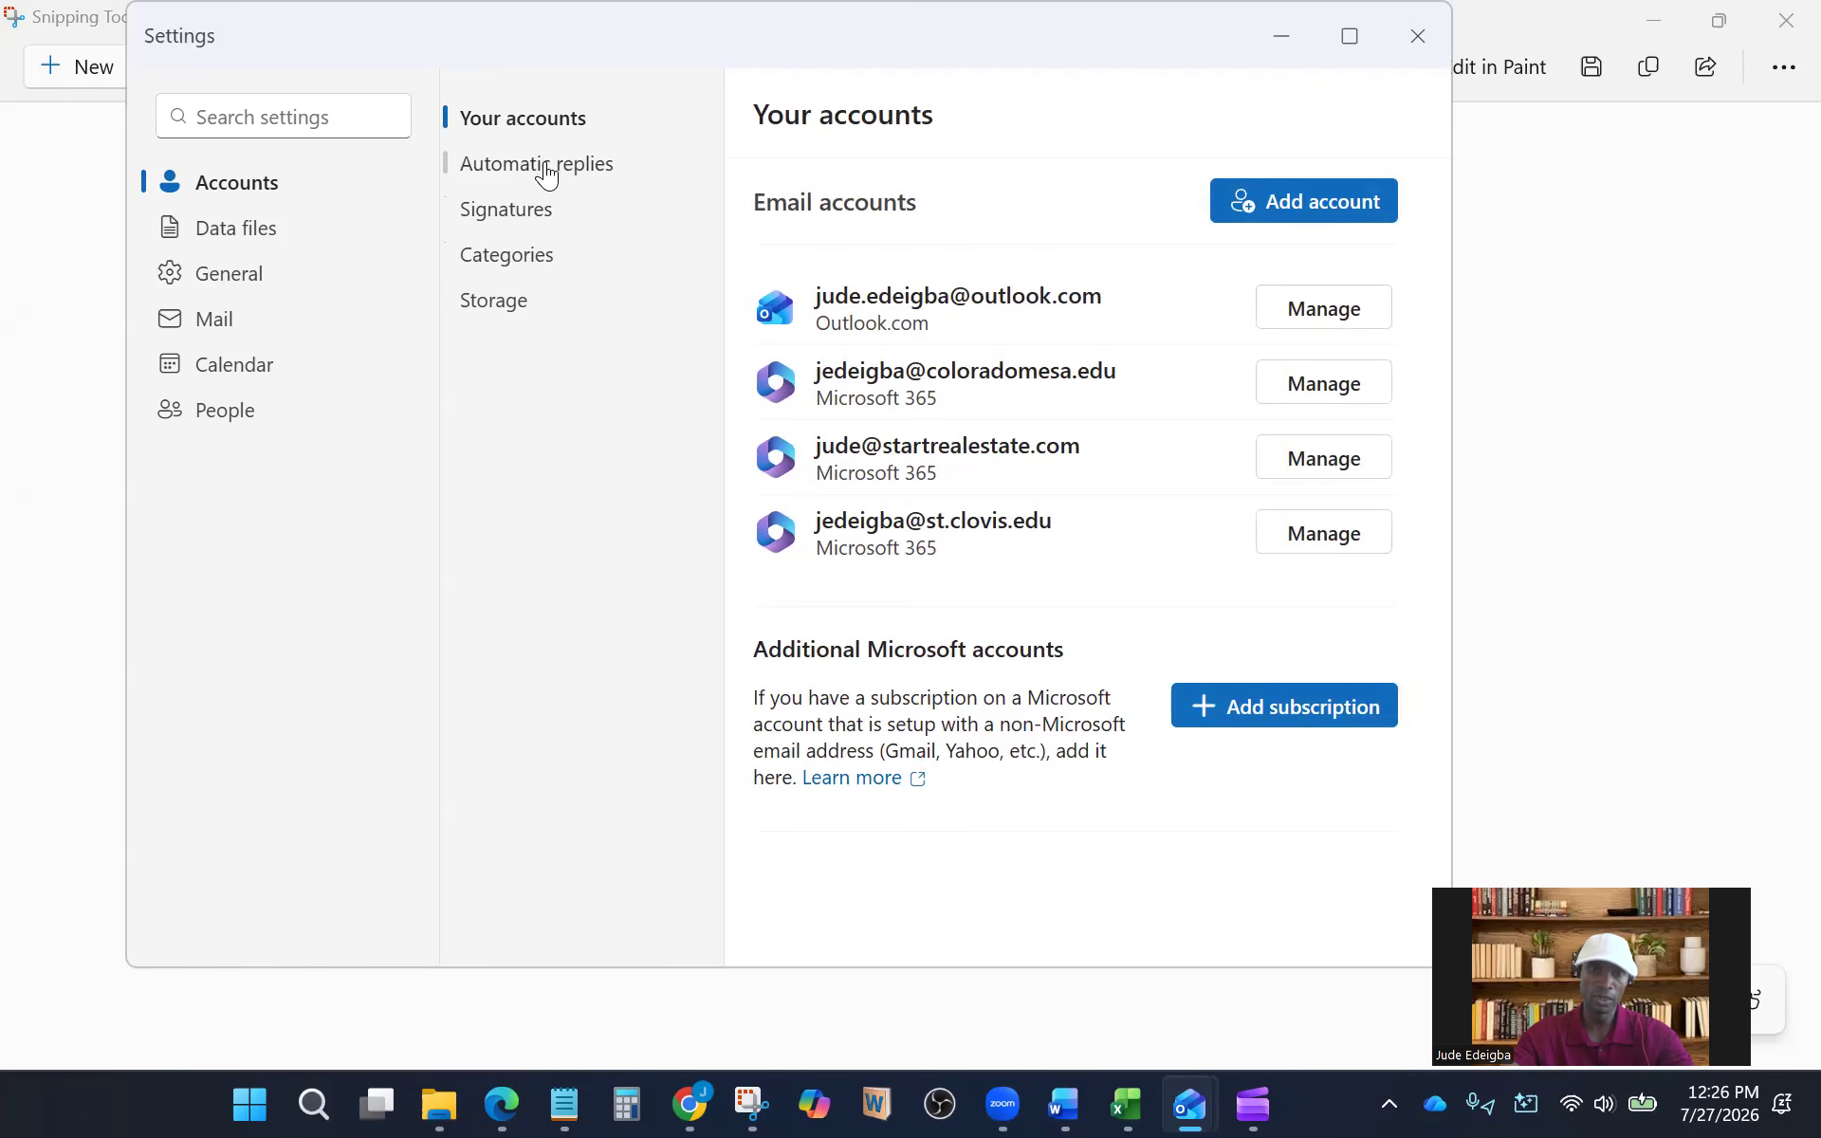
{"action": "left_click", "coordinate": [528, 218]}
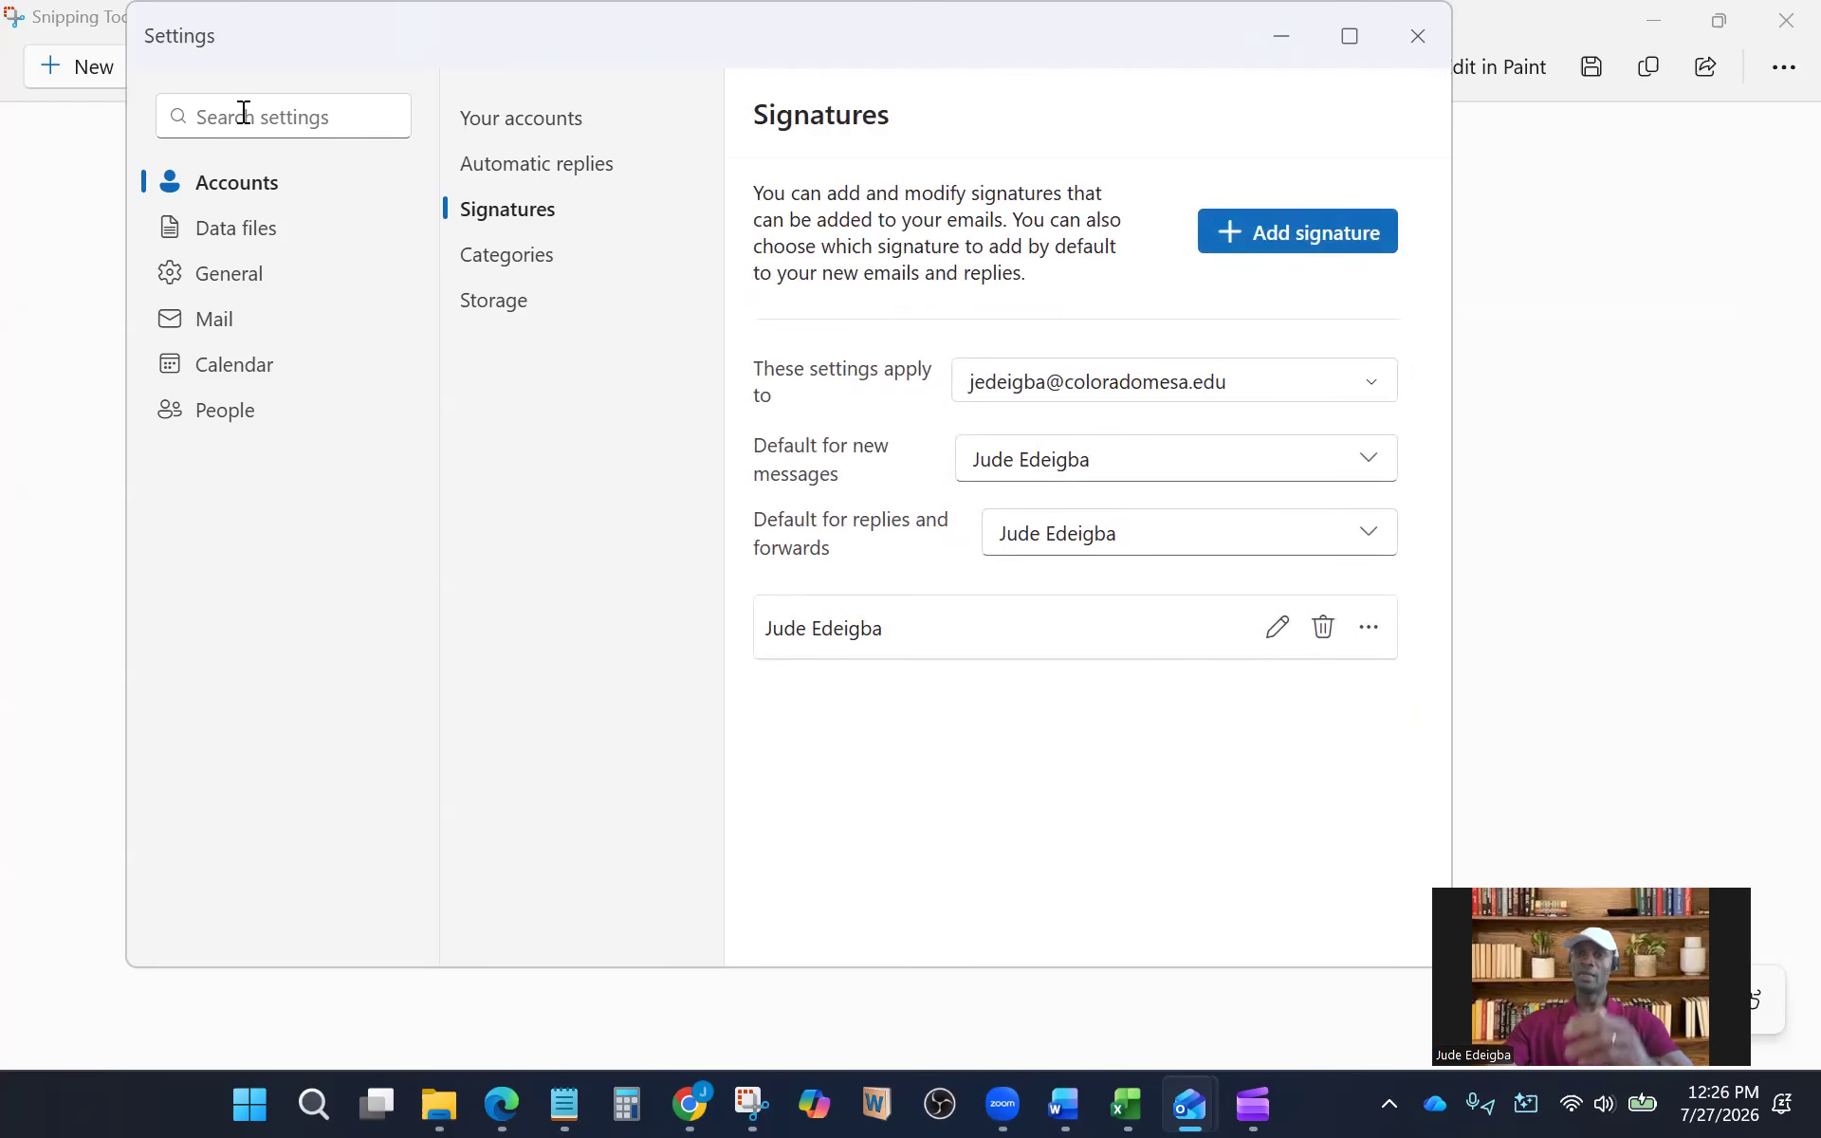
{"action": "left_click", "coordinate": [299, 116]}
{"action": "type", "text": "Signa"}
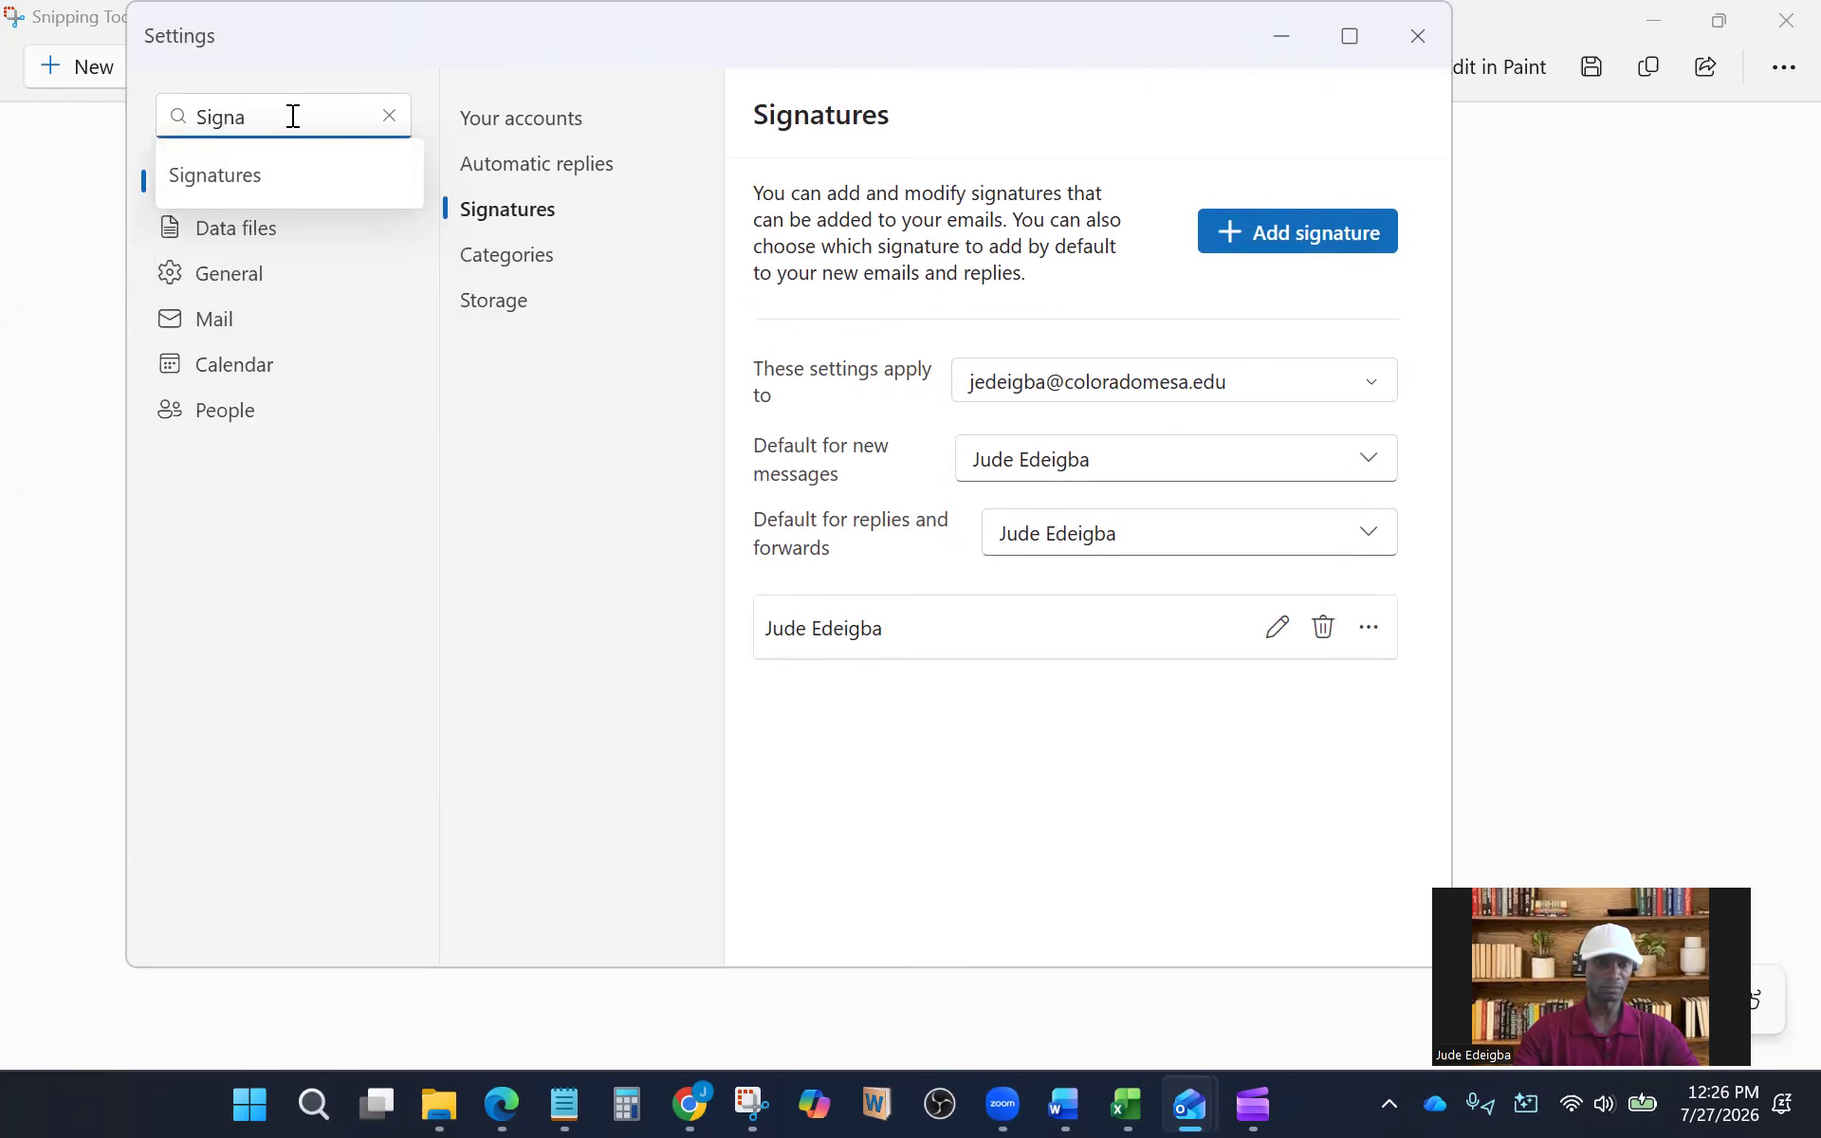
{"action": "left_click", "coordinate": [244, 179]}
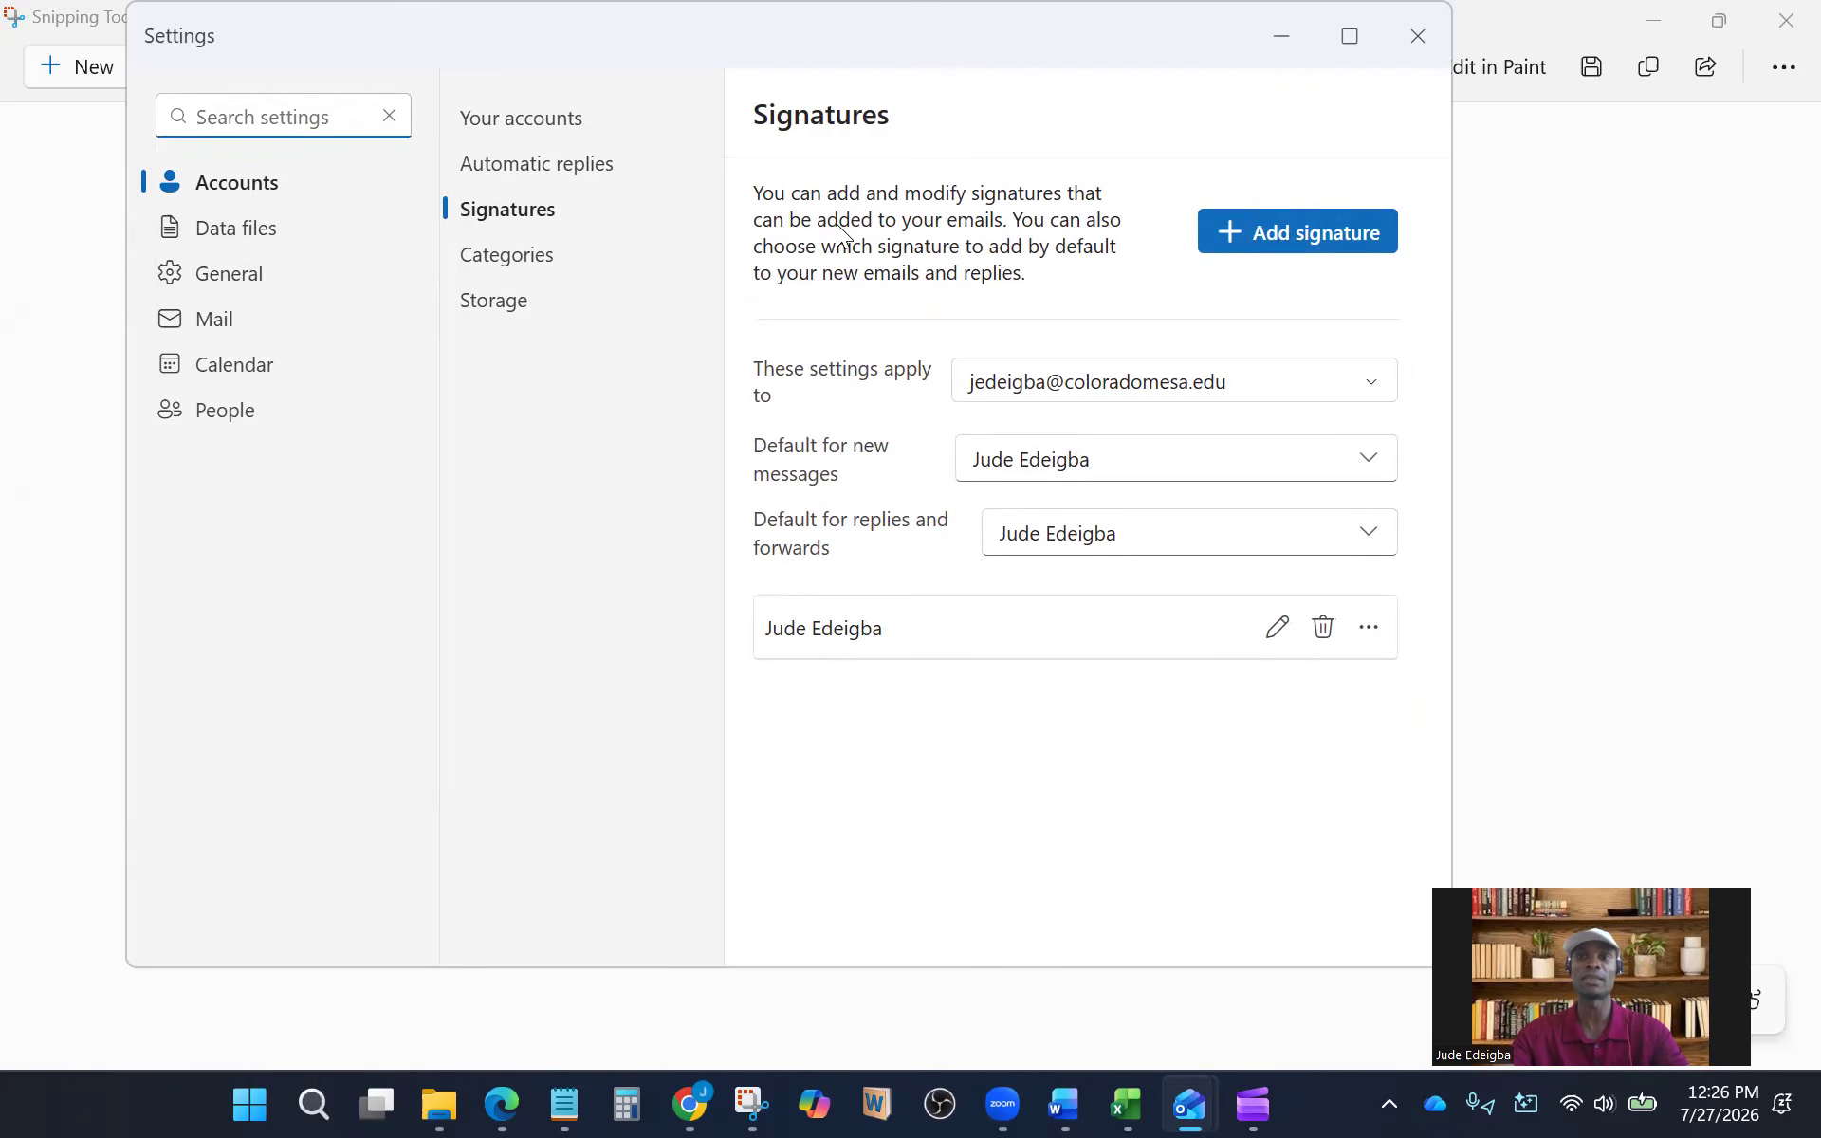
{"action": "left_click", "coordinate": [1411, 39]}
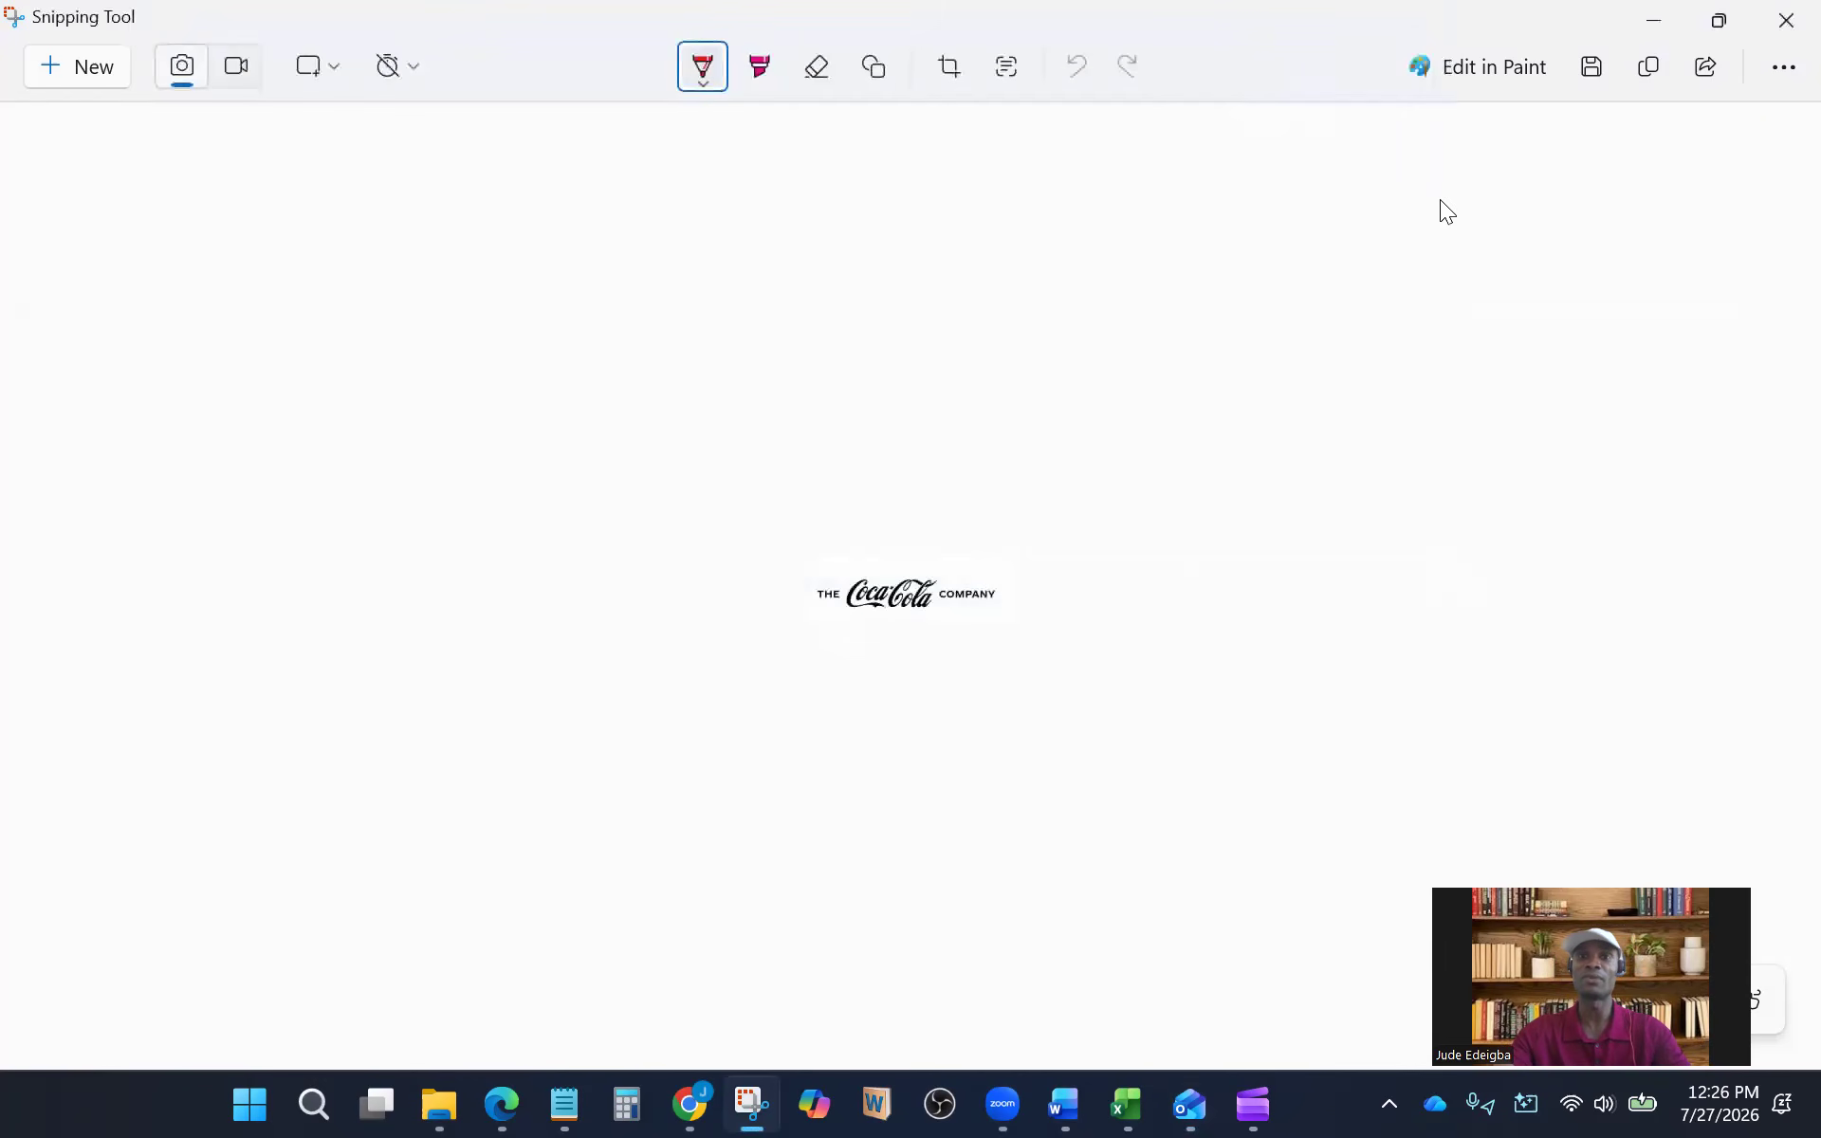